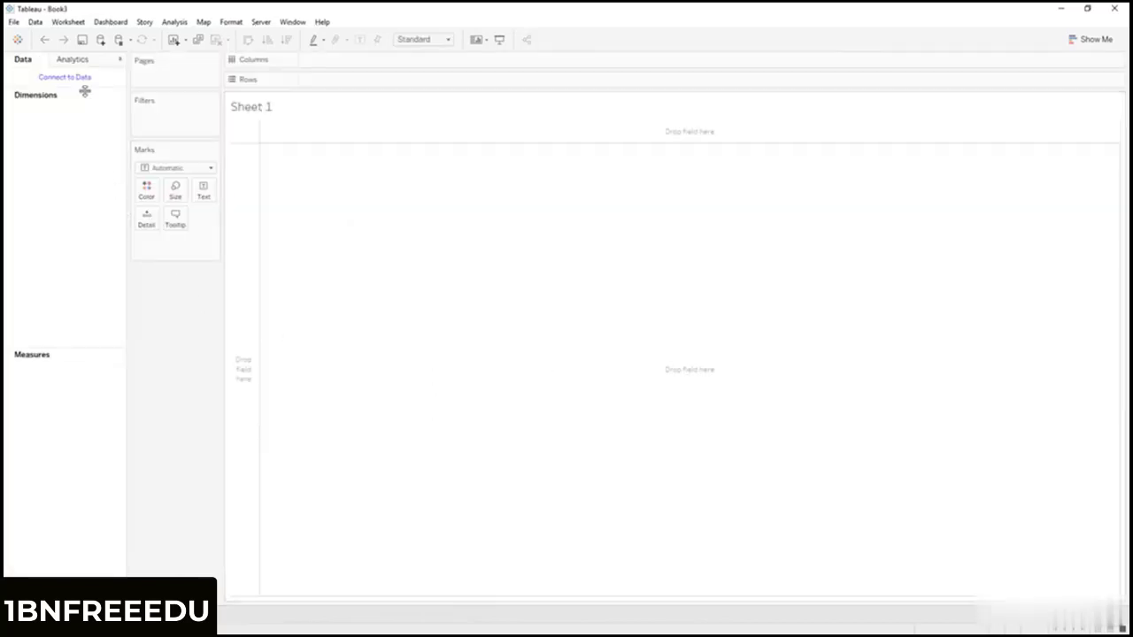
# - Connect the workbook to the saved data source Sample - Superstore
pyautogui.click(77, 79)
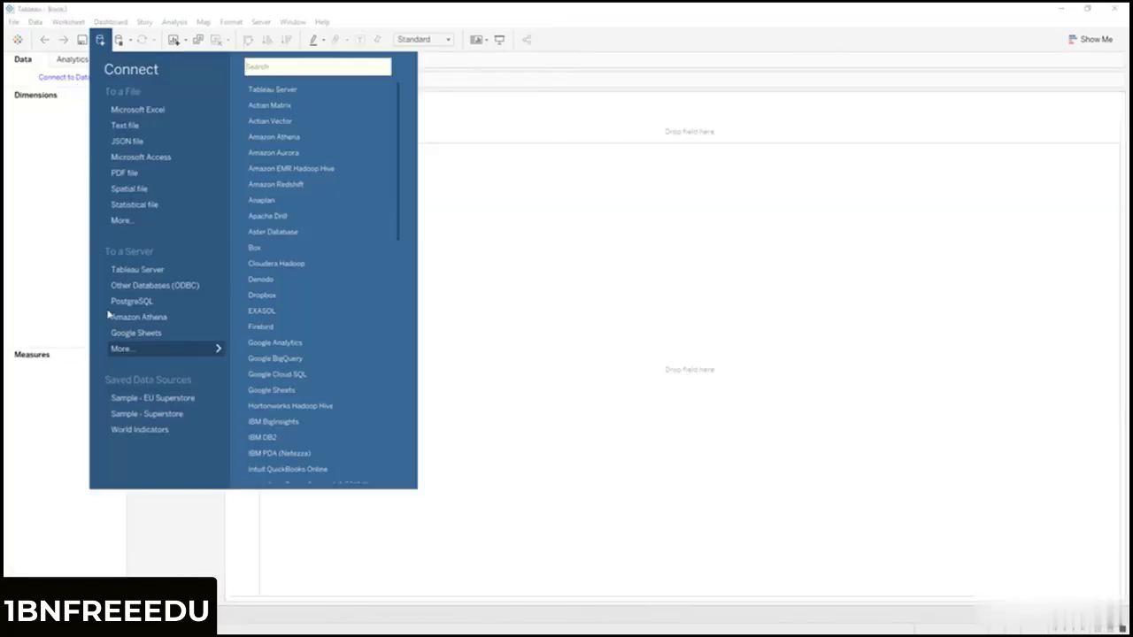
pyautogui.click(147, 414)
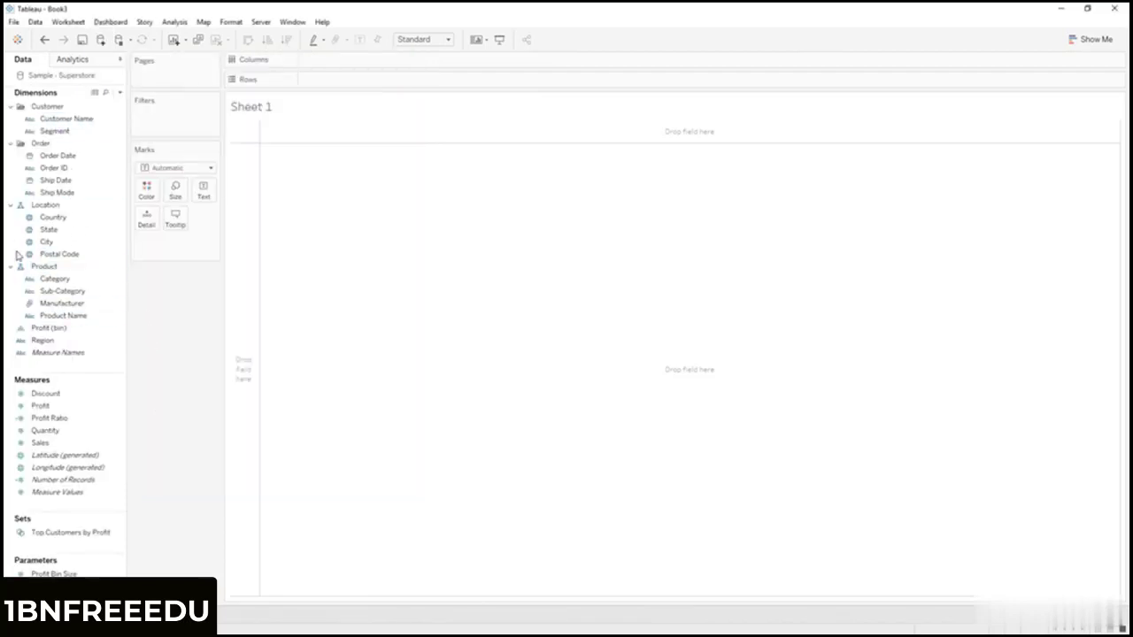
pyautogui.click(71, 157)
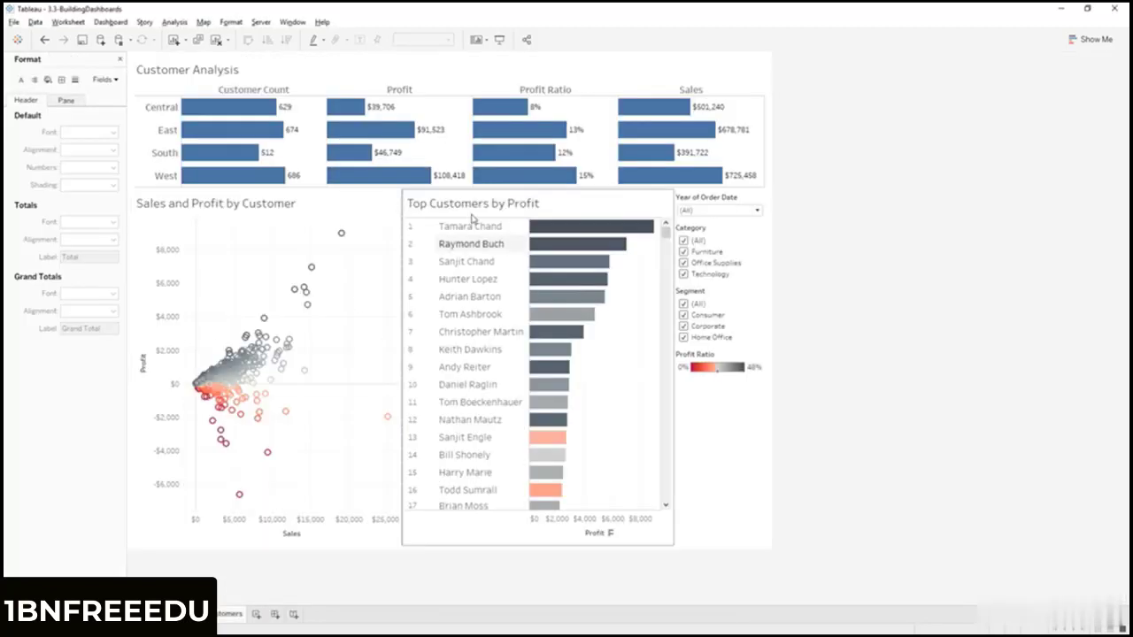
# - Examine the Customer Analysis, Sales and Profit by Customer, and Top Customers by Profit views in the 3.3-BuildingDashboards workbook, and return to Book3
pyautogui.click(399, 88)
pyautogui.click(248, 230)
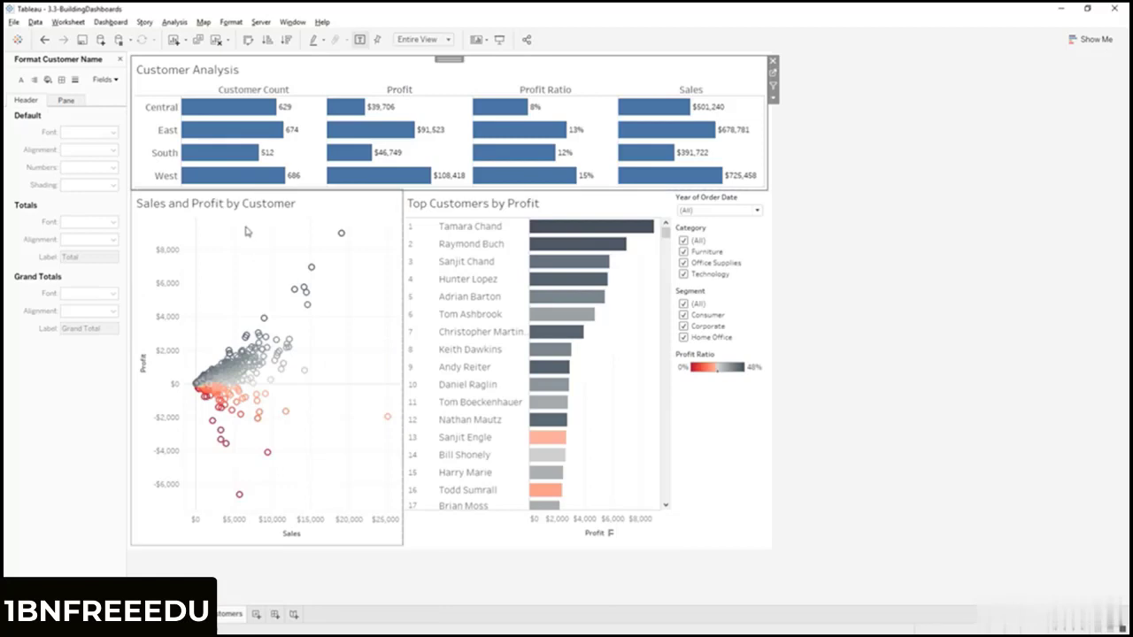
pyautogui.click(434, 226)
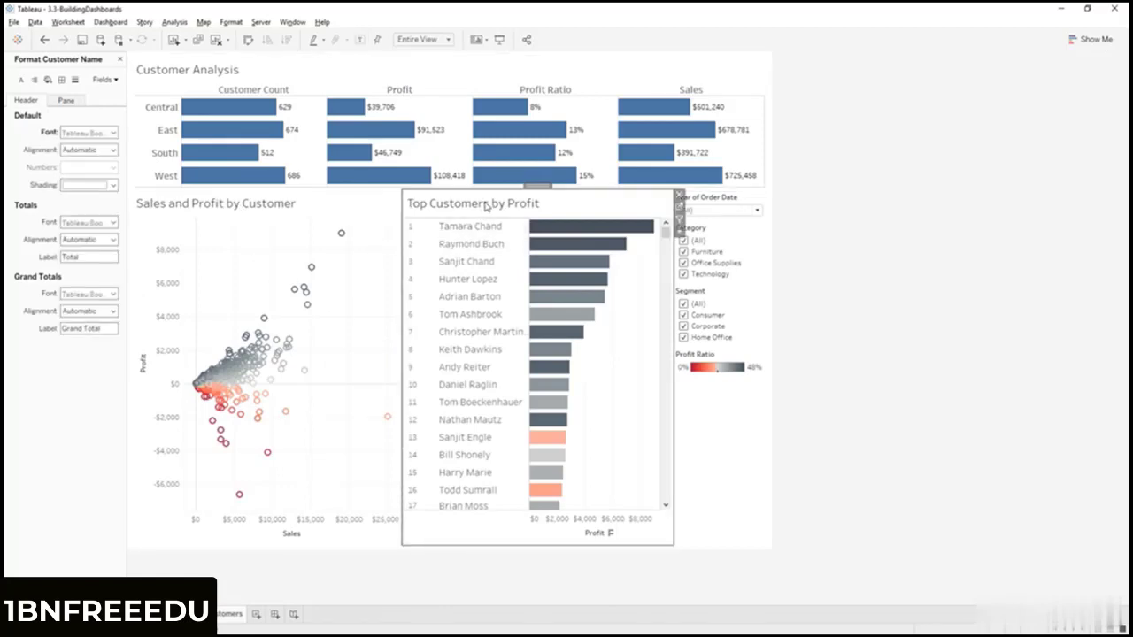
pyautogui.click(957, 241)
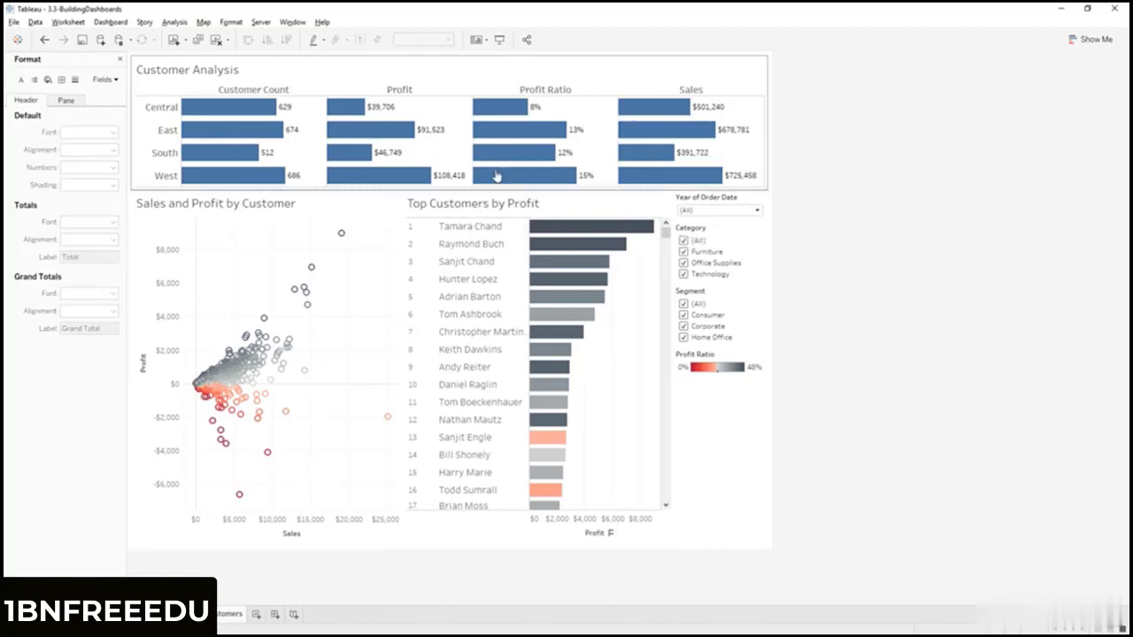
pyautogui.click(257, 212)
pyautogui.click(256, 213)
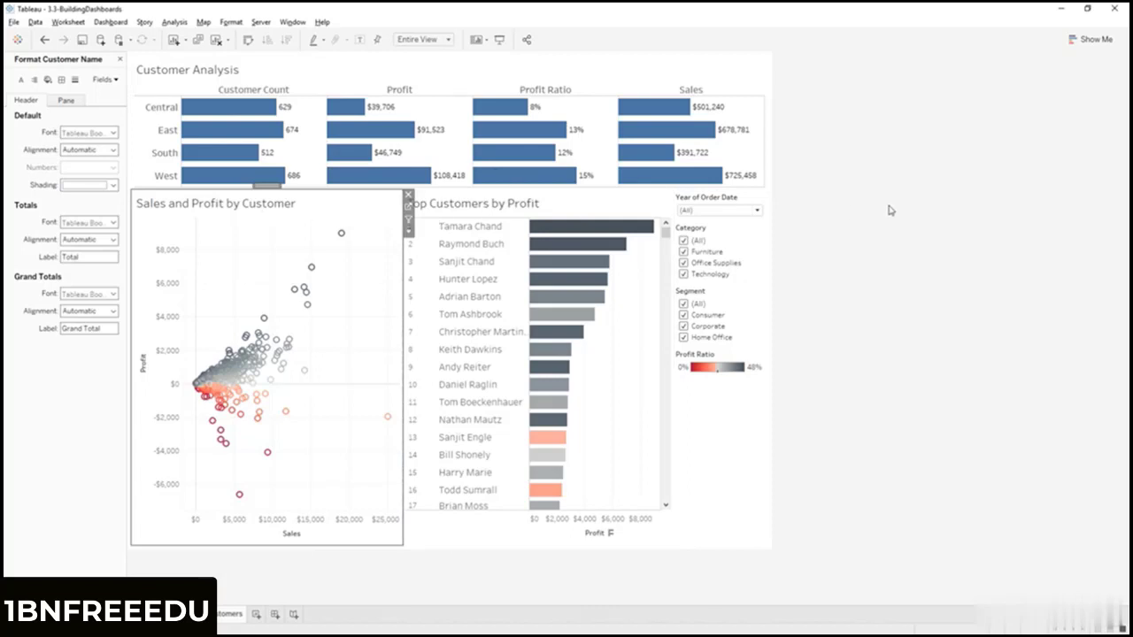
pyautogui.hotkey('alt', 'Tab')
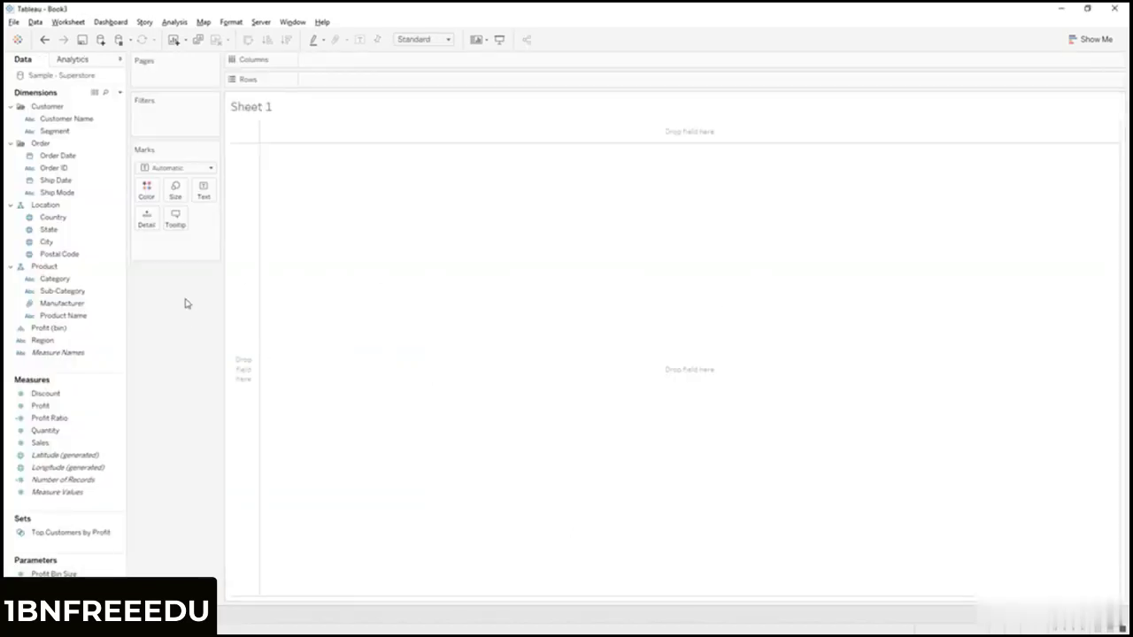
# - Build a scatter plot with Profit on Rows, Sales on Columns, and Customer Name as the mark detail
pyautogui.doubleClick(75, 407)
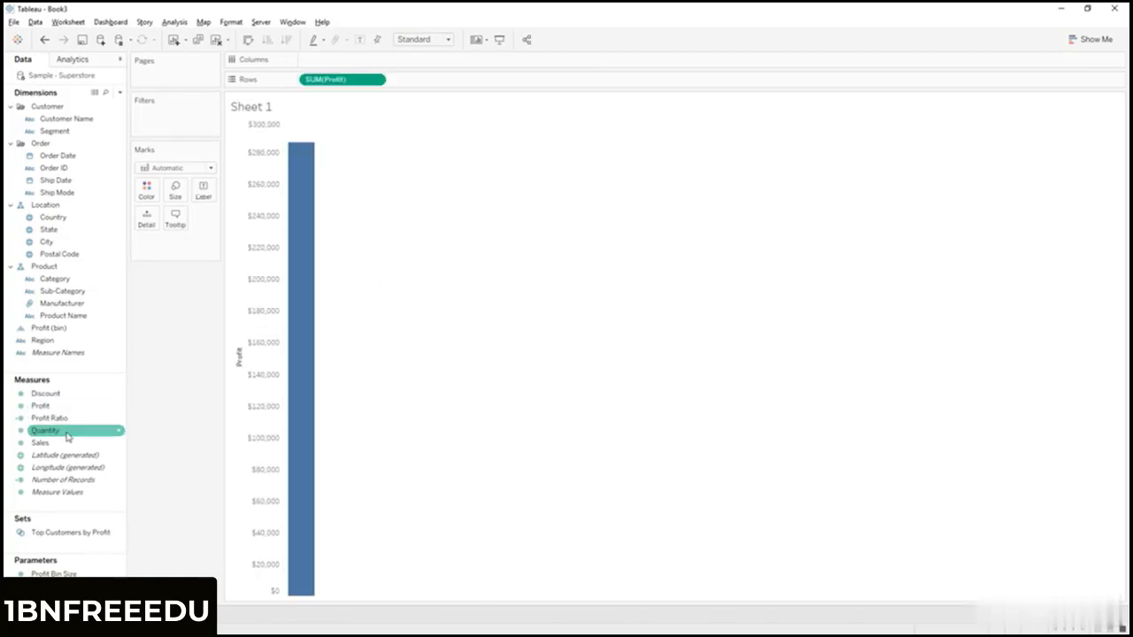
pyautogui.click(67, 433)
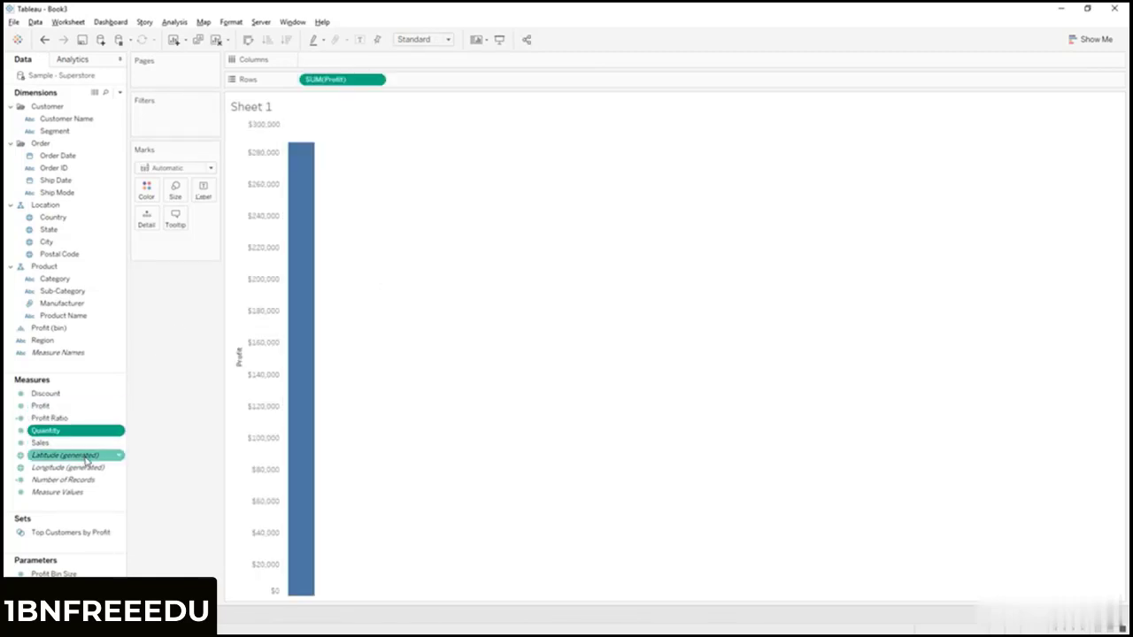
pyautogui.doubleClick(54, 443)
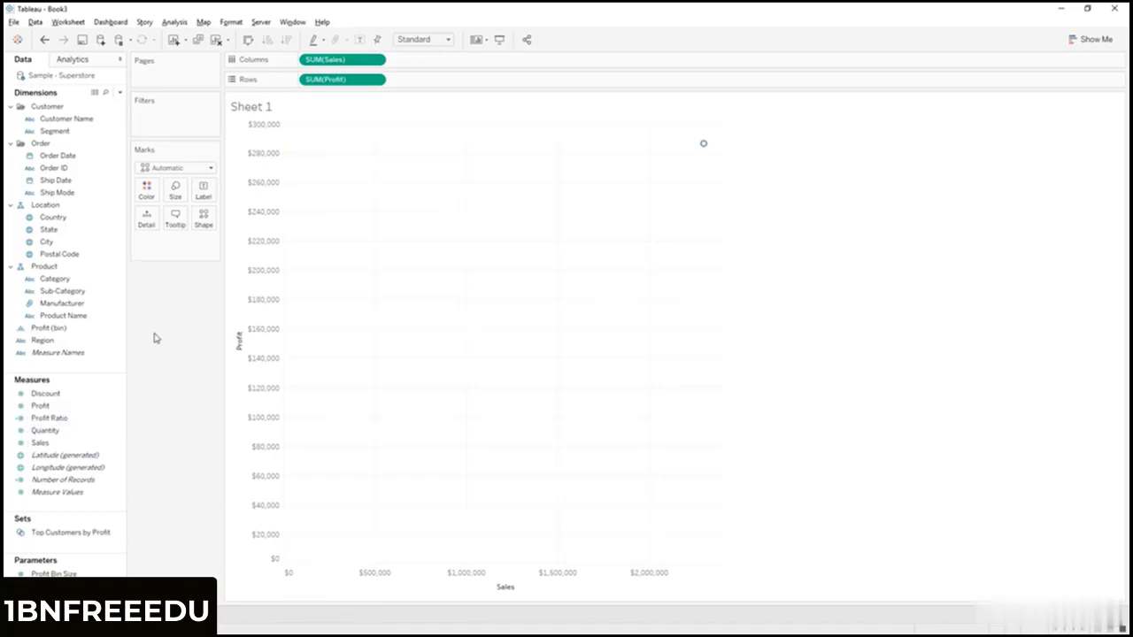
pyautogui.moveTo(66, 119); pyautogui.dragTo(153, 242)
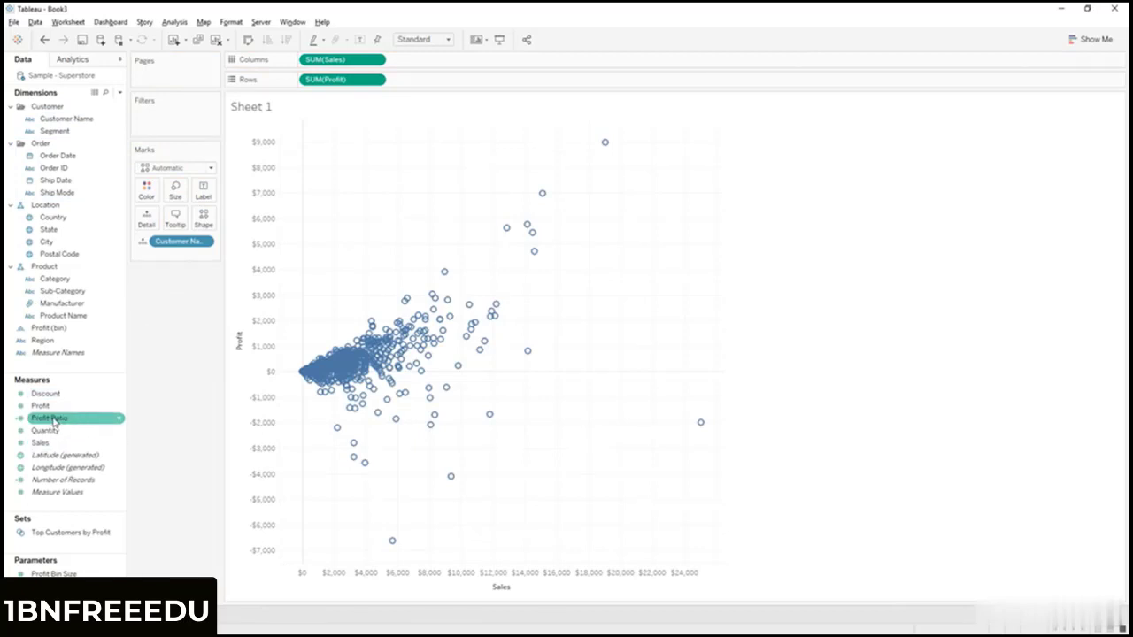
# - Color the scatter plot marks by Profit Ratio and choose the Red-Black Diverging palette
pyautogui.moveTo(53, 421); pyautogui.dragTo(147, 189)
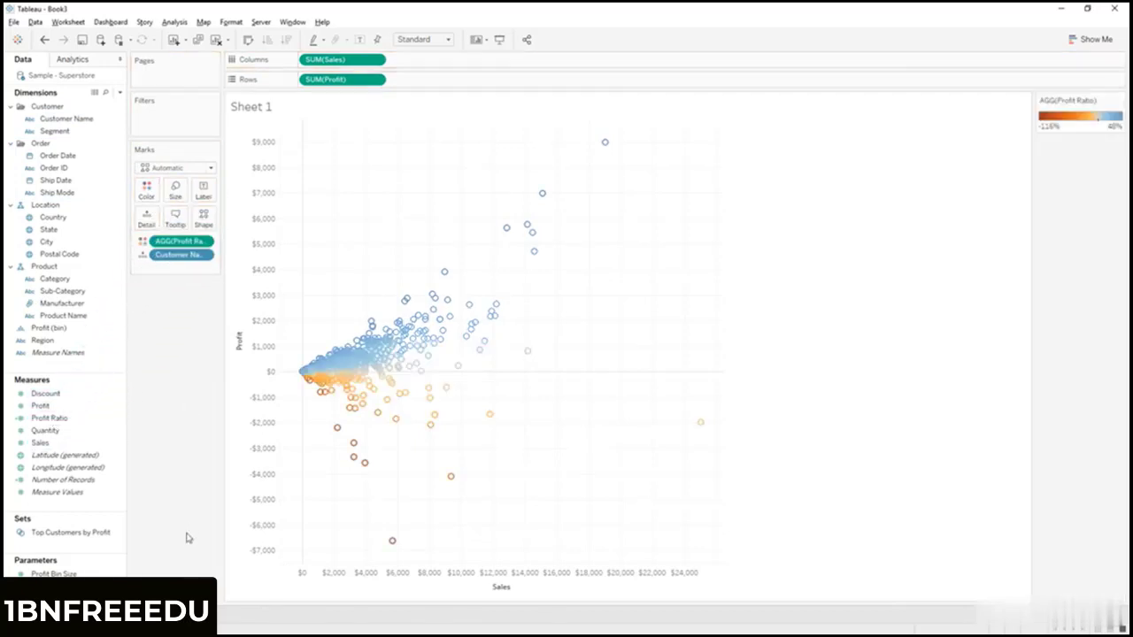
pyautogui.click(146, 193)
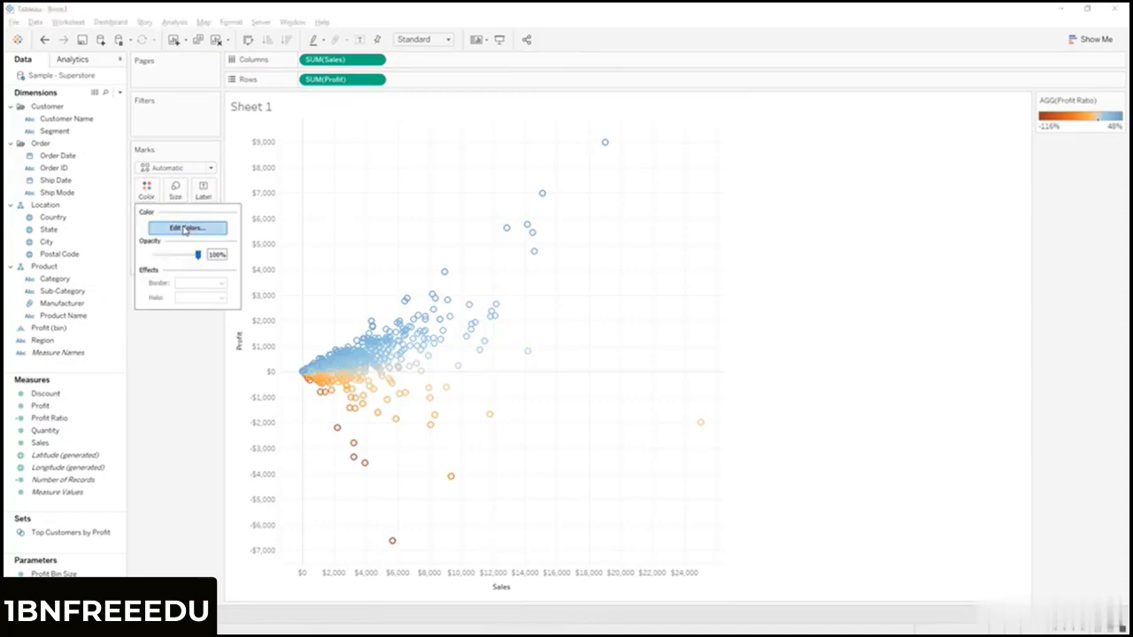
pyautogui.click(187, 228)
pyautogui.click(520, 276)
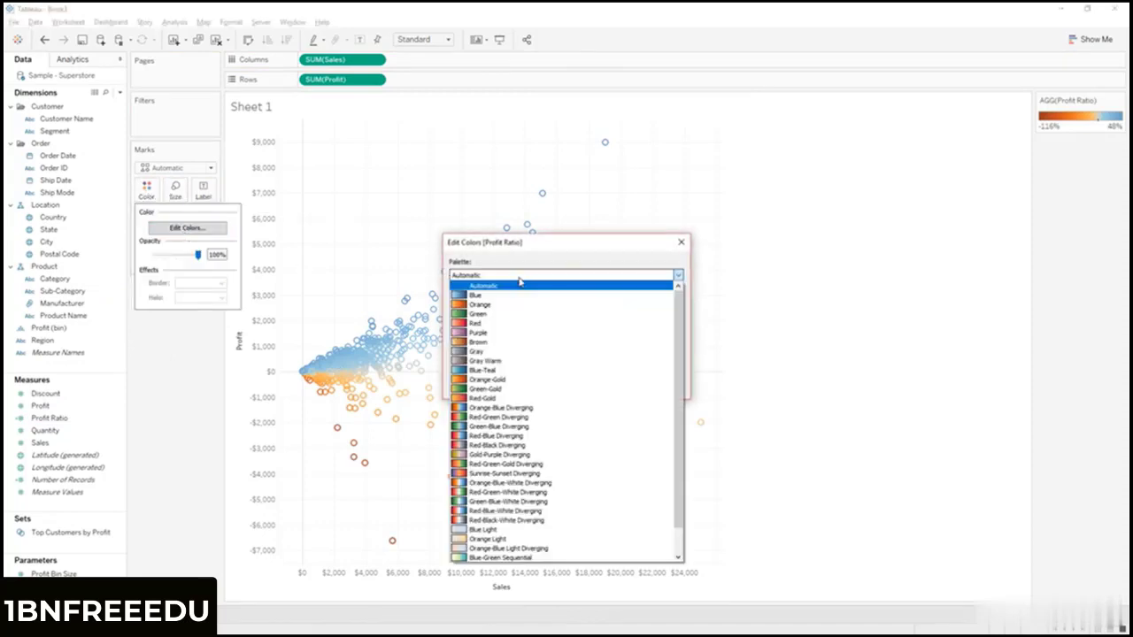
pyautogui.click(563, 446)
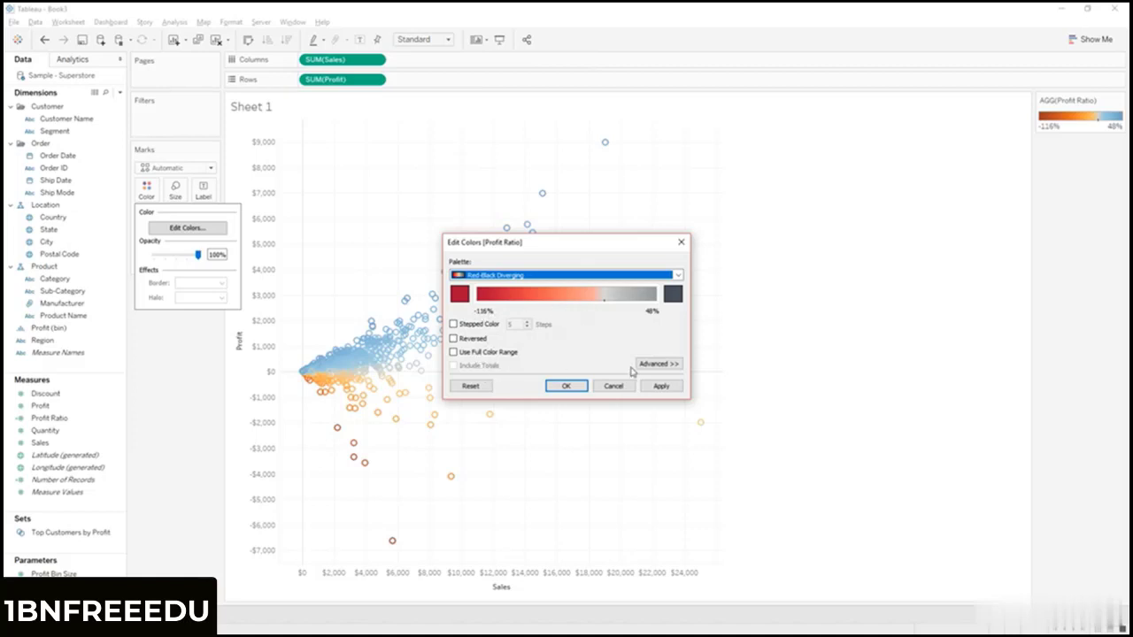
# - Fix the Profit Ratio color range to start at -0.5 and end at 0.5, and apply the color settings
pyautogui.click(657, 364)
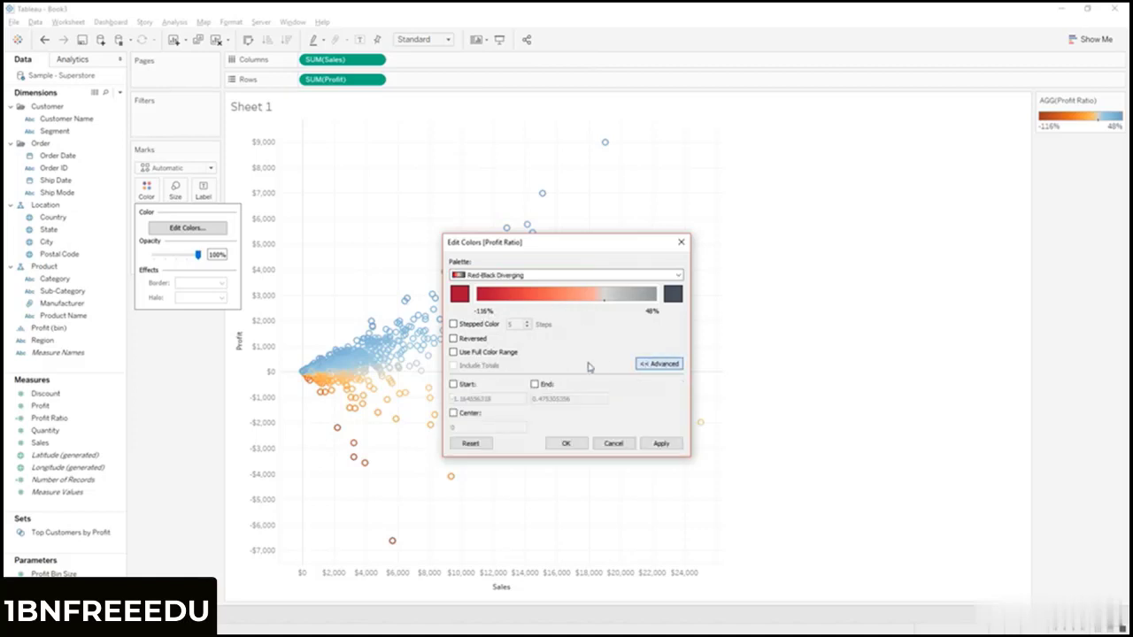
pyautogui.click(454, 384)
pyautogui.press('Tab')
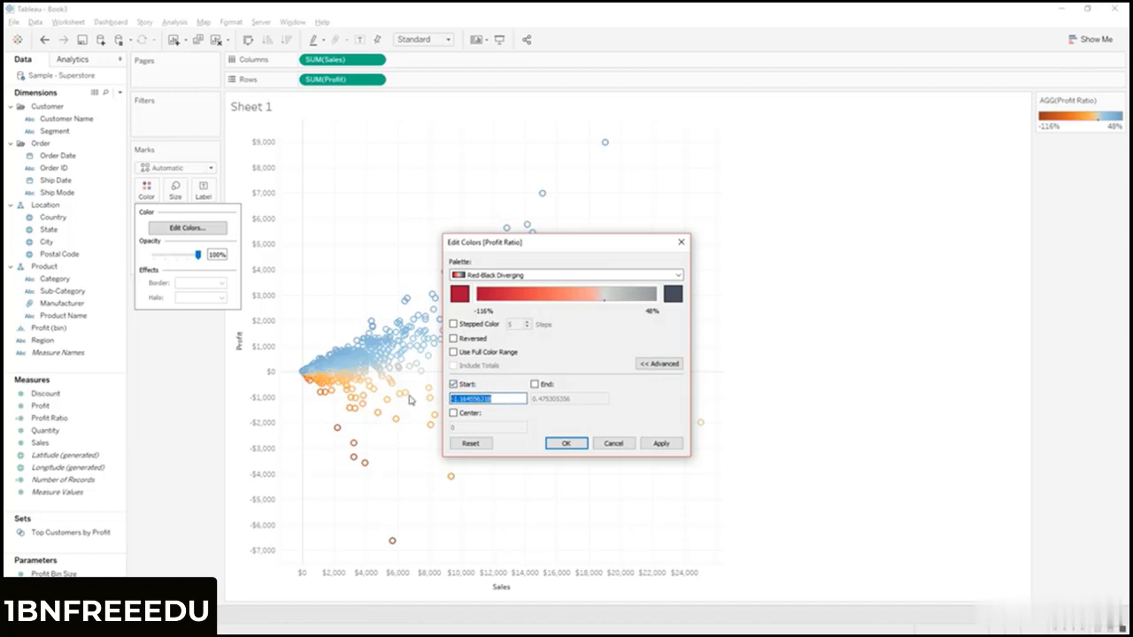
pyautogui.write('-.5')
pyautogui.click(550, 386)
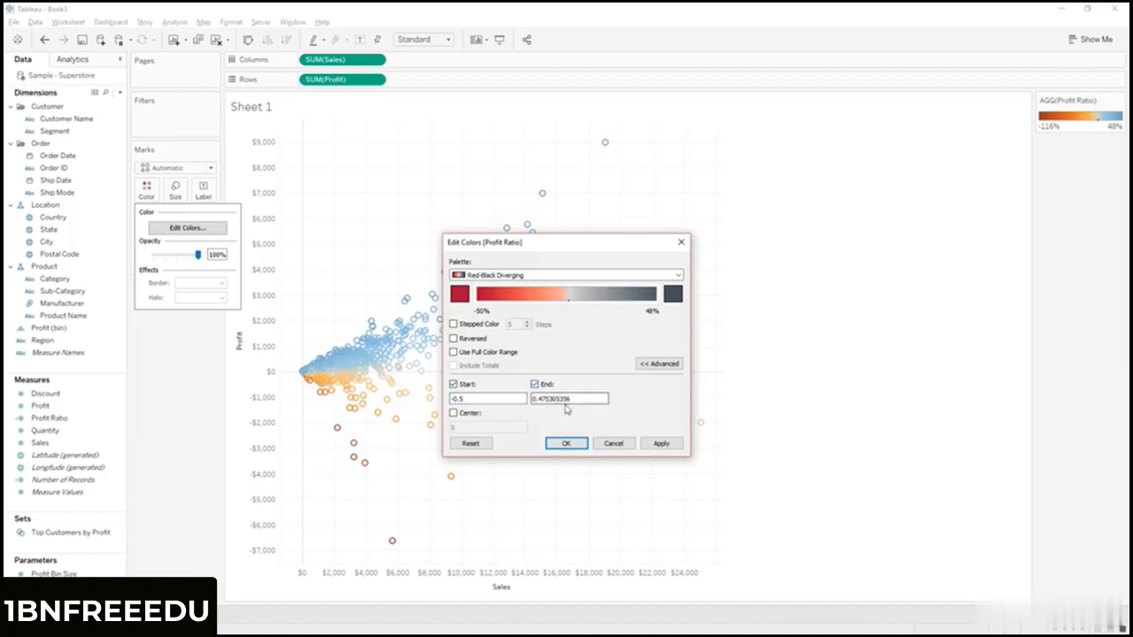
pyautogui.doubleClick(585, 400)
pyautogui.write('.5')
pyautogui.click(667, 450)
pyautogui.click(570, 444)
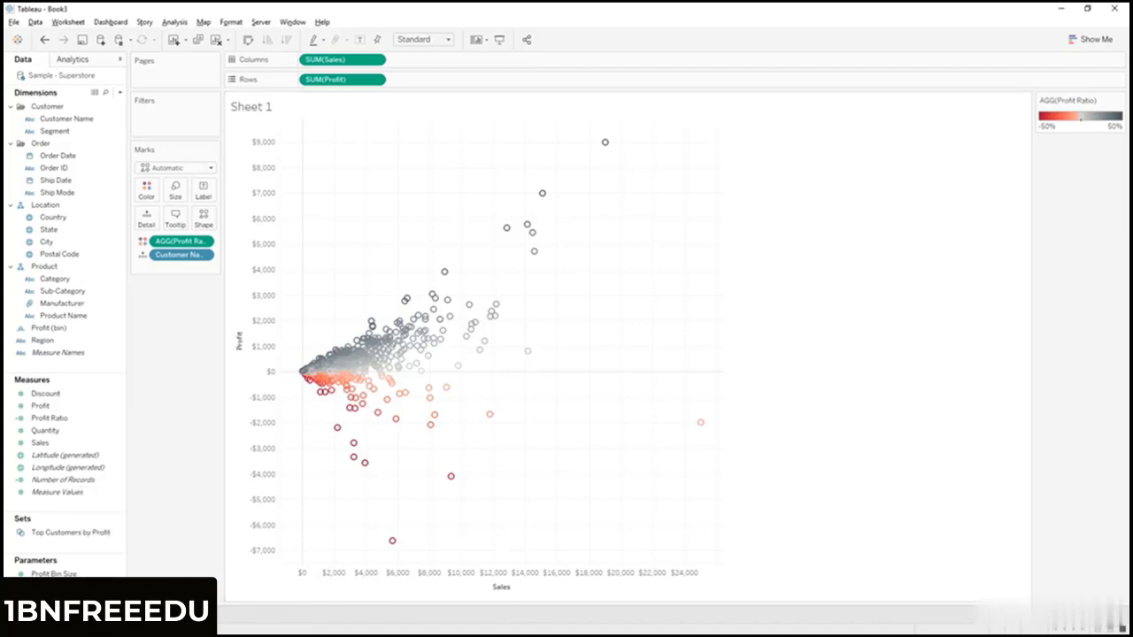
# - Rename the worksheet scatter and set the view's title to Sales and Profit by Customer
pyautogui.press('Return')
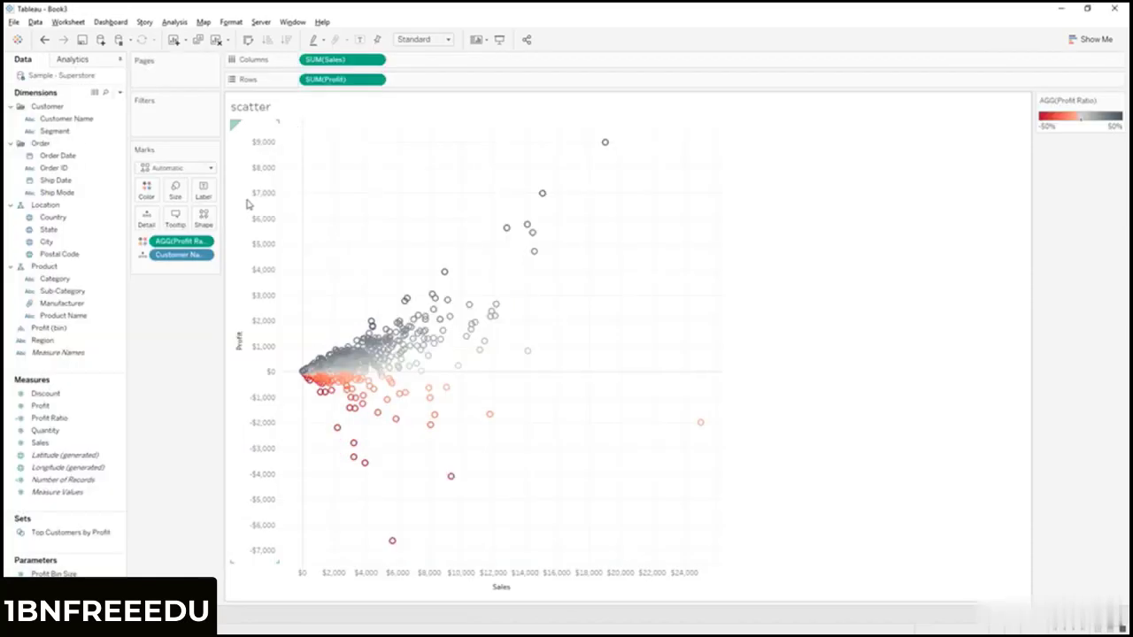
pyautogui.doubleClick(279, 114)
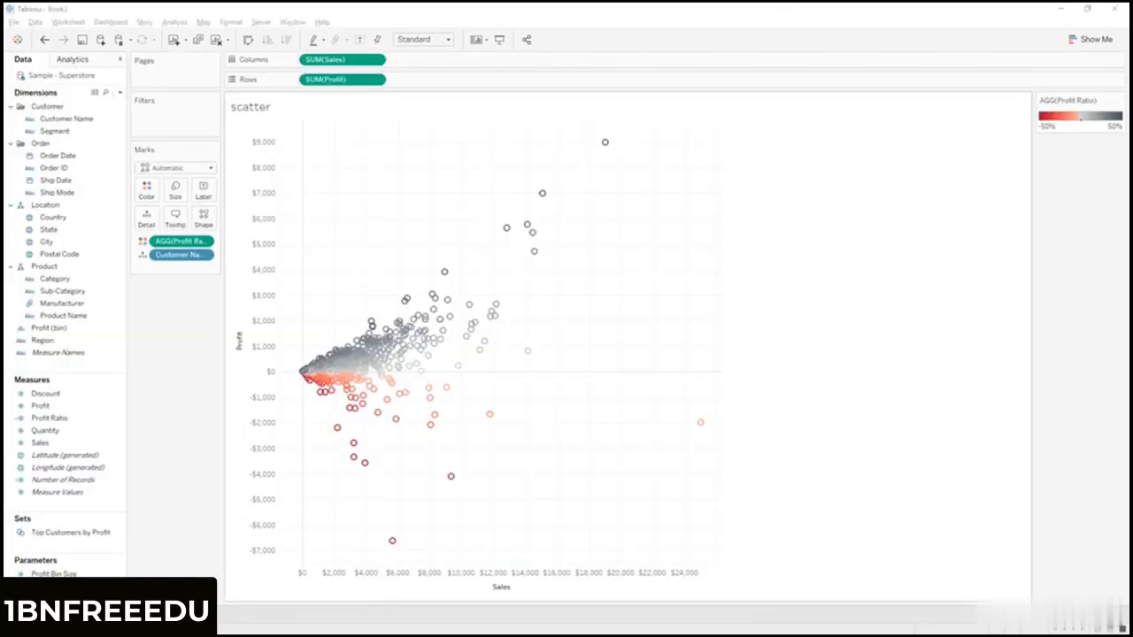
pyautogui.write('Sal')
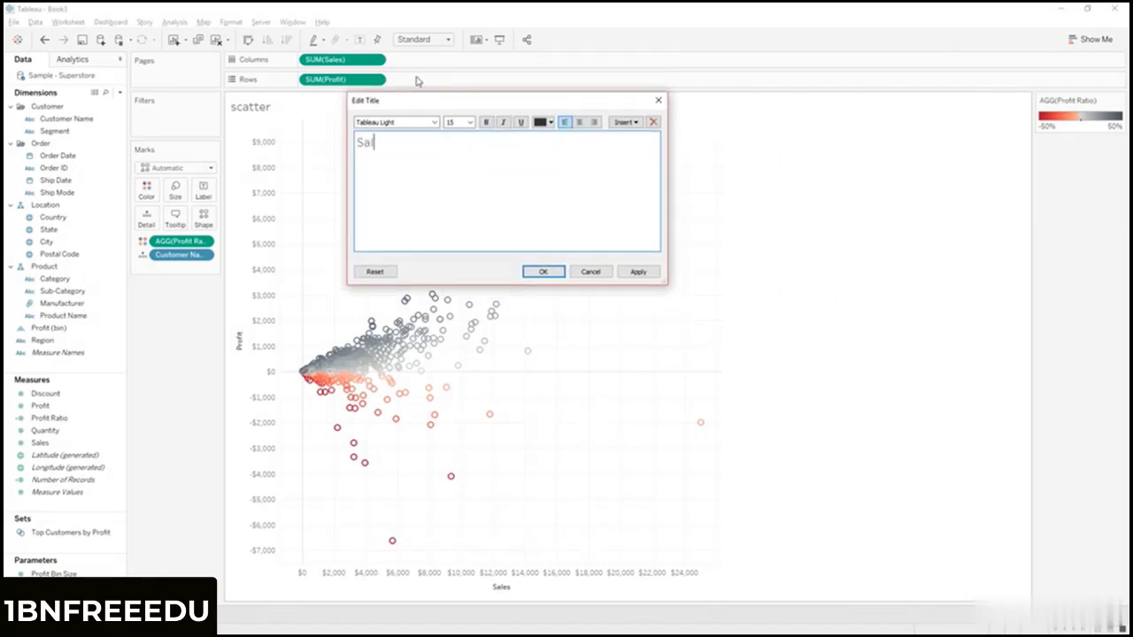
pyautogui.write('es and Profit by Customer')
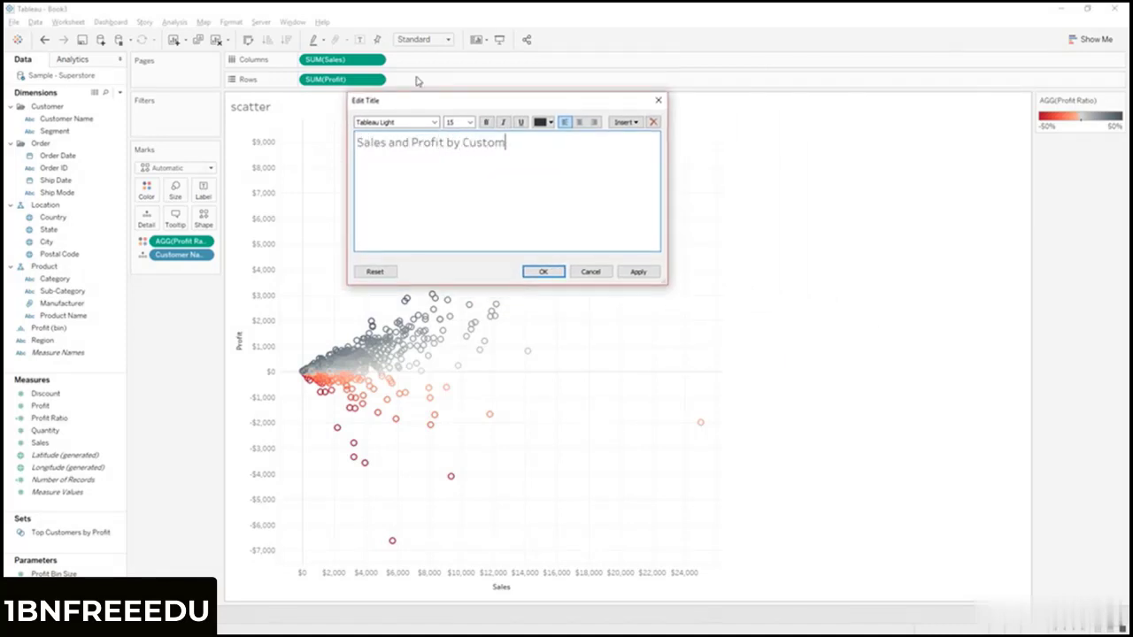
pyautogui.click(545, 272)
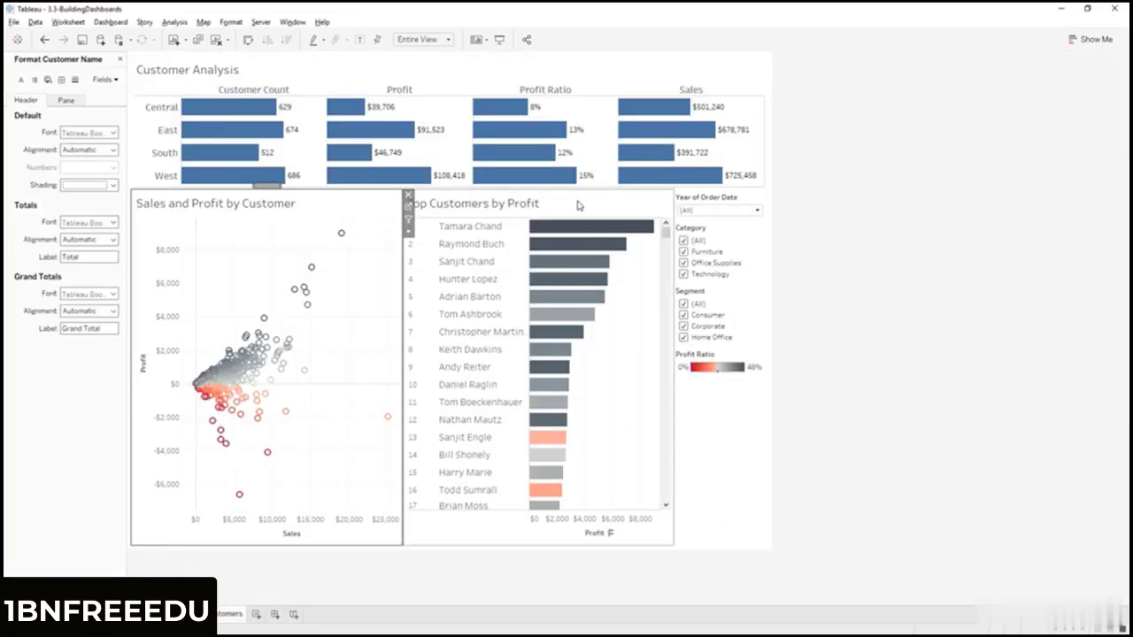
# - Check the Top Customers by Profit reference view, and add a worksheet named bar with Customer Name on Rows
pyautogui.click(577, 205)
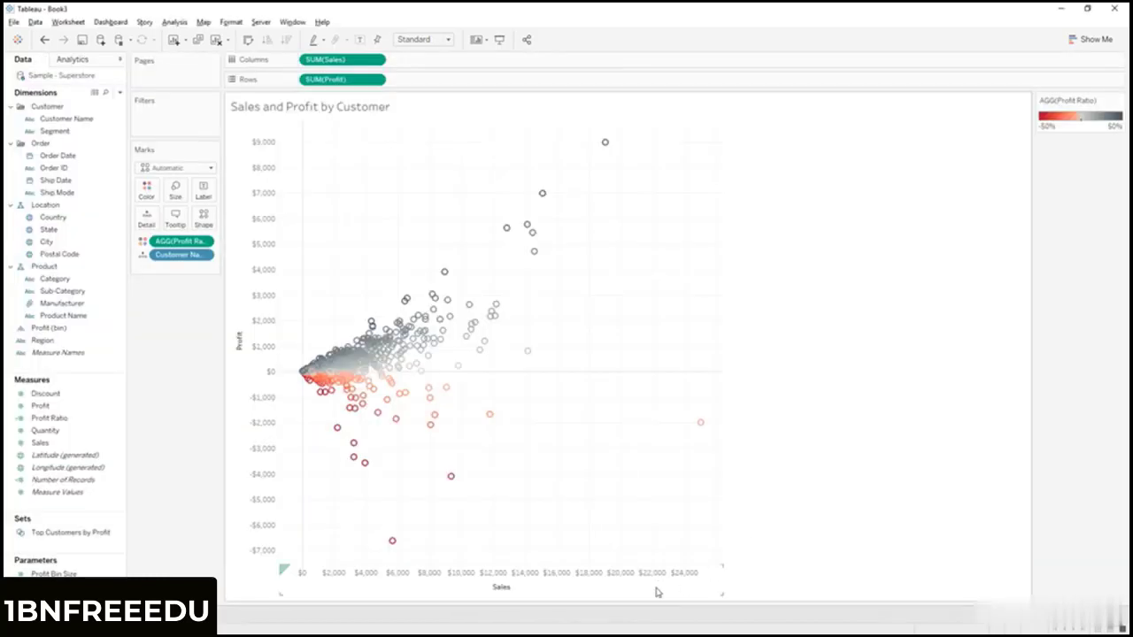
pyautogui.click(288, 602)
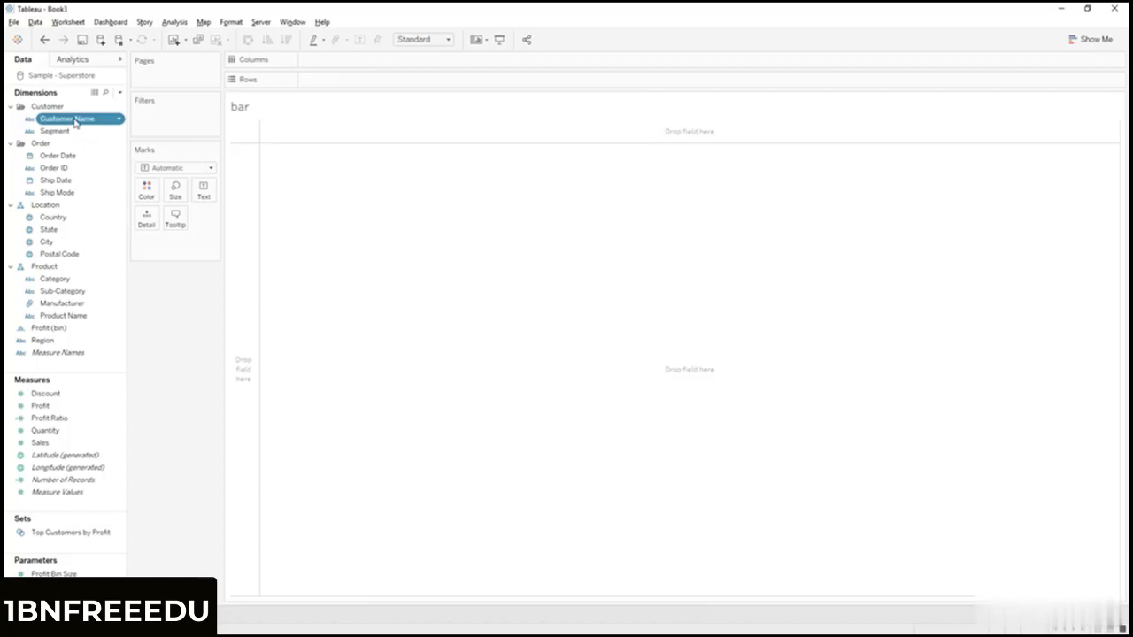
pyautogui.moveTo(76, 121); pyautogui.dragTo(342, 82)
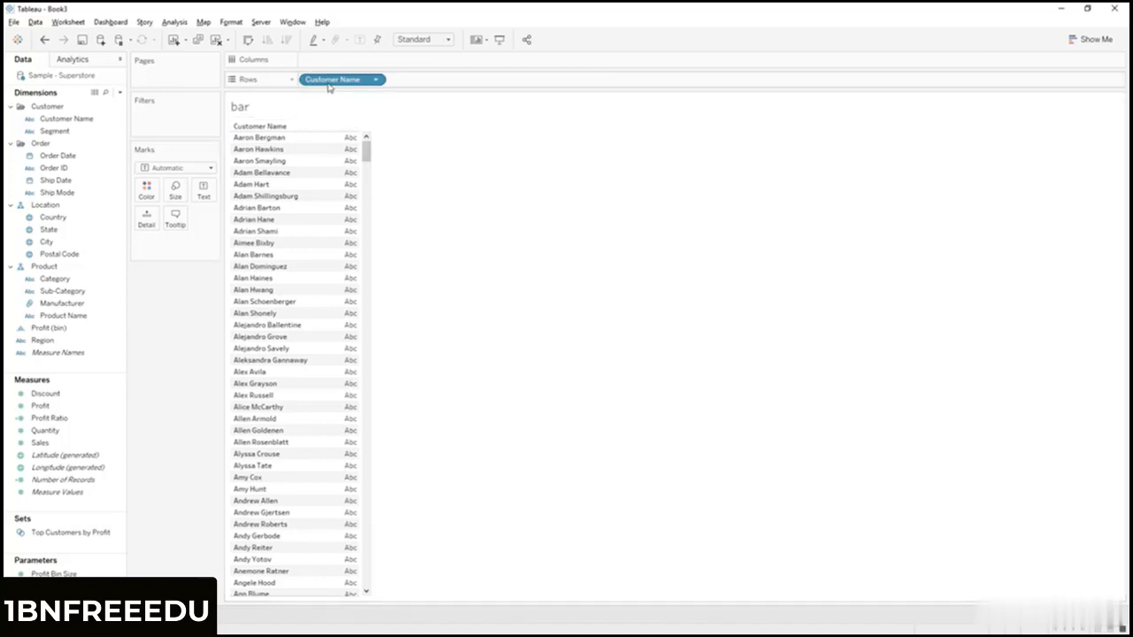
# - Try Customer Name on Columns, return it to Rows, and place Profit on Columns as horizontal bars
pyautogui.moveTo(342, 80); pyautogui.dragTo(345, 62)
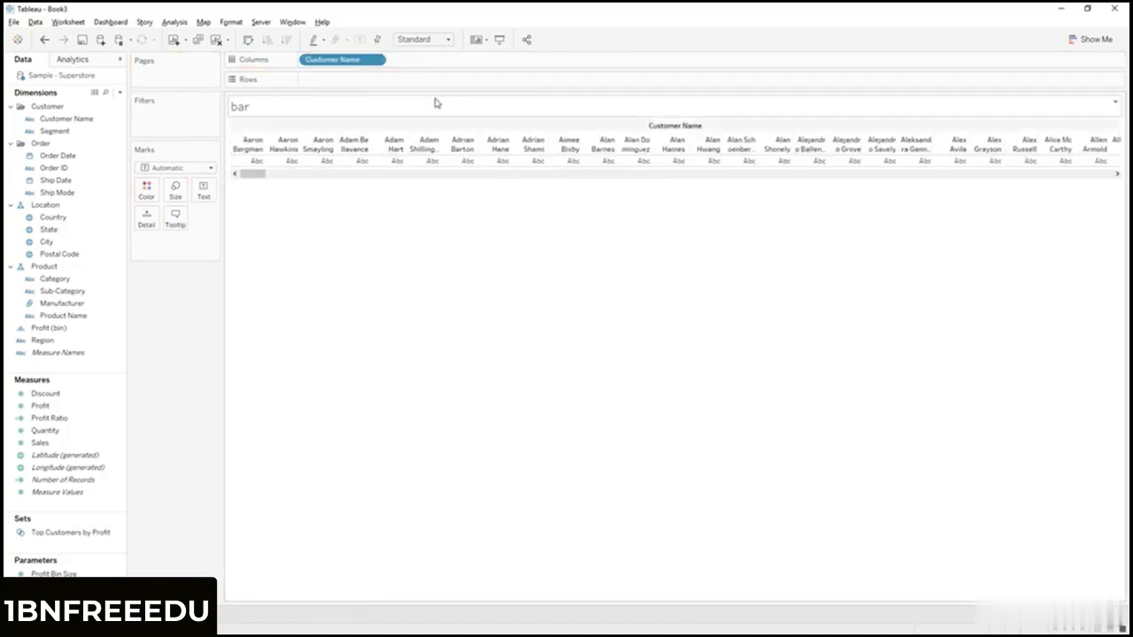
pyautogui.moveTo(331, 59); pyautogui.dragTo(337, 79)
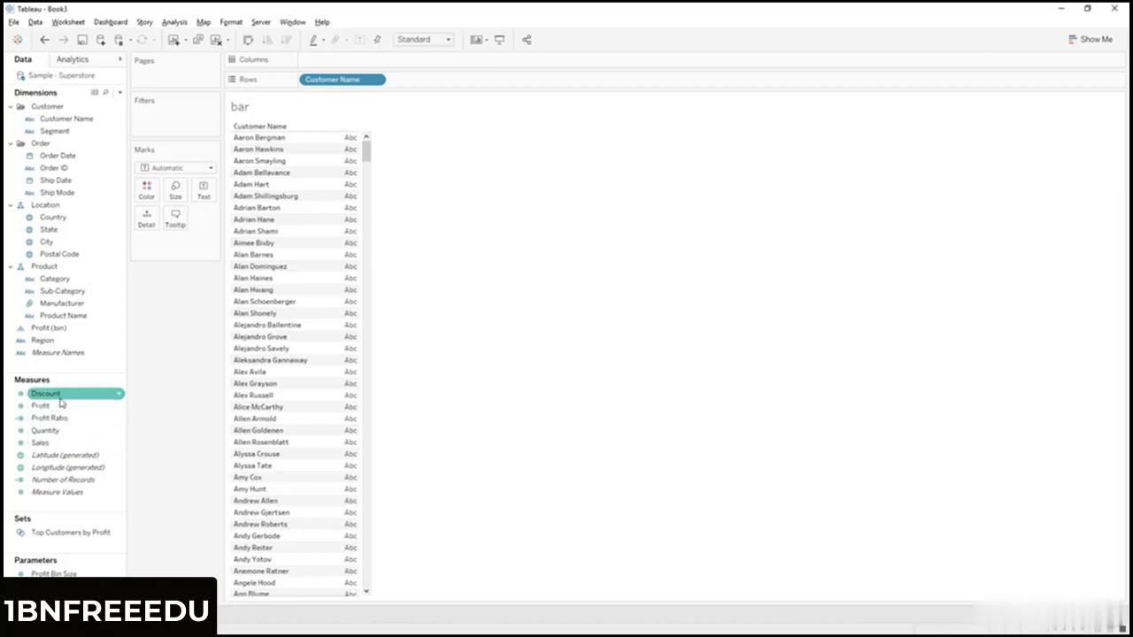
pyautogui.moveTo(60, 405); pyautogui.dragTo(376, 60)
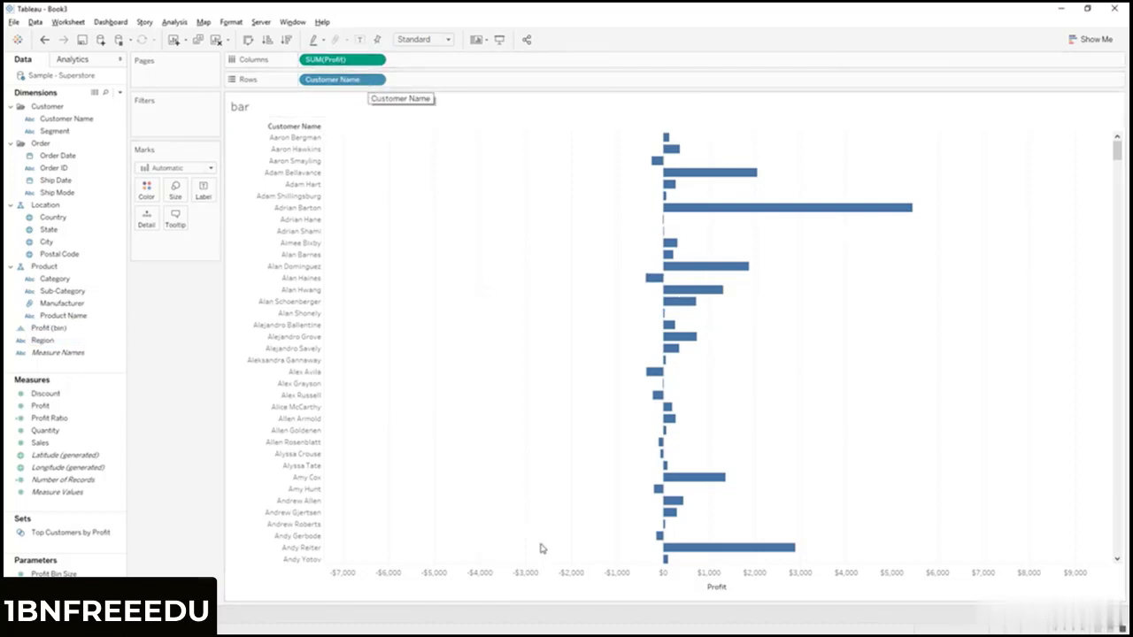
# - Examine the Profit axis, the Customer Name field on Rows, and the first customer row headers of the bar chart
pyautogui.click(553, 575)
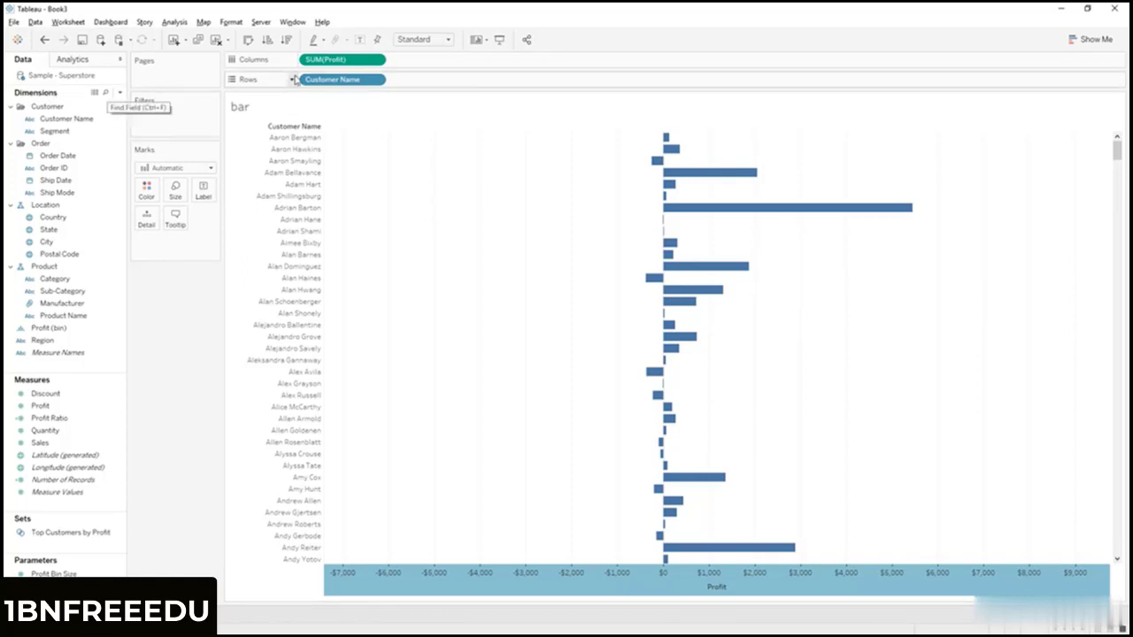
pyautogui.click(346, 83)
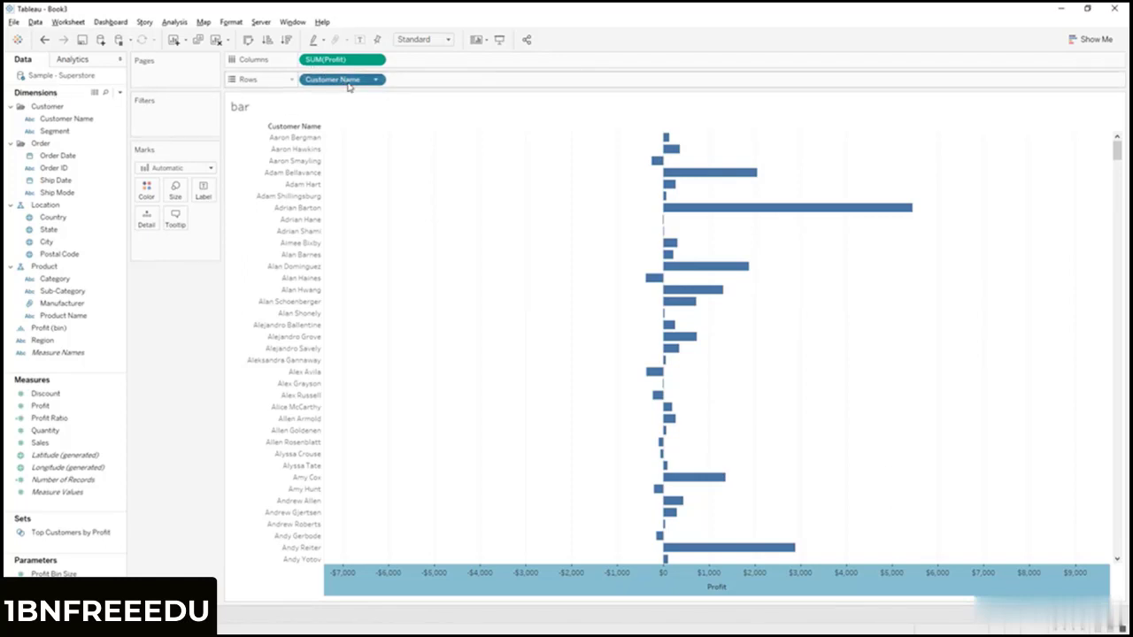
pyautogui.click(297, 140)
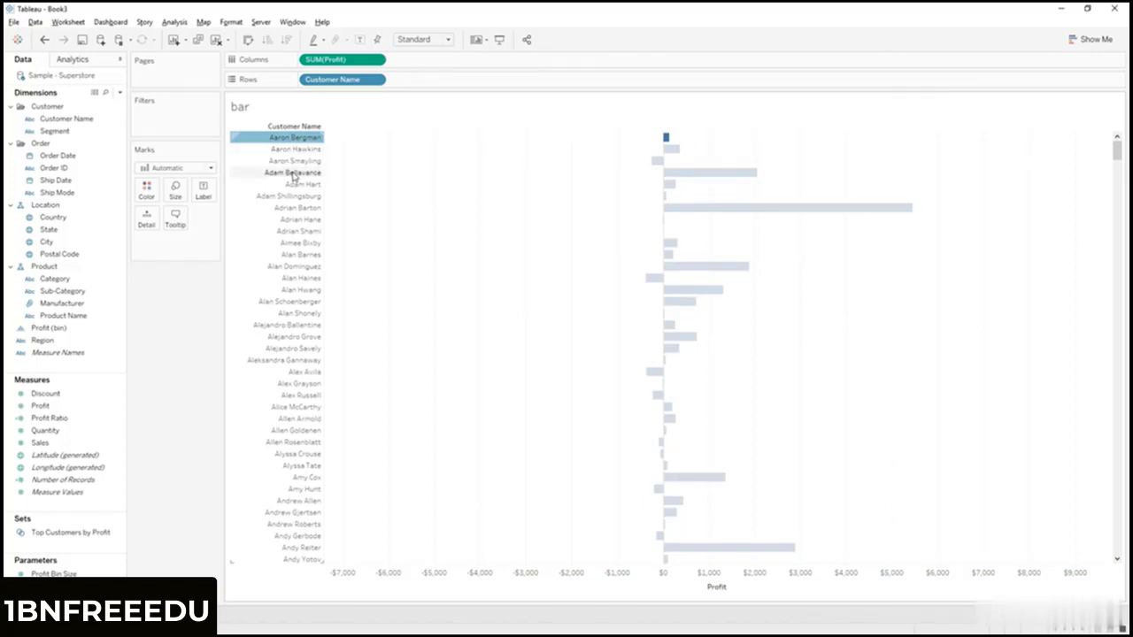
pyautogui.click(292, 151)
pyautogui.click(297, 140)
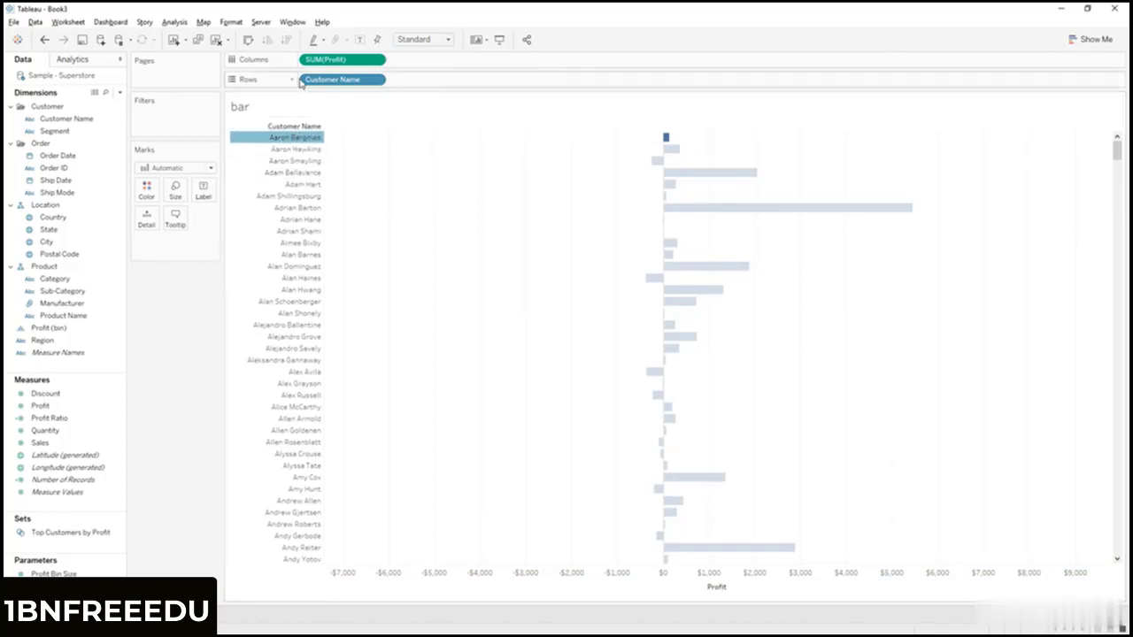
pyautogui.click(304, 111)
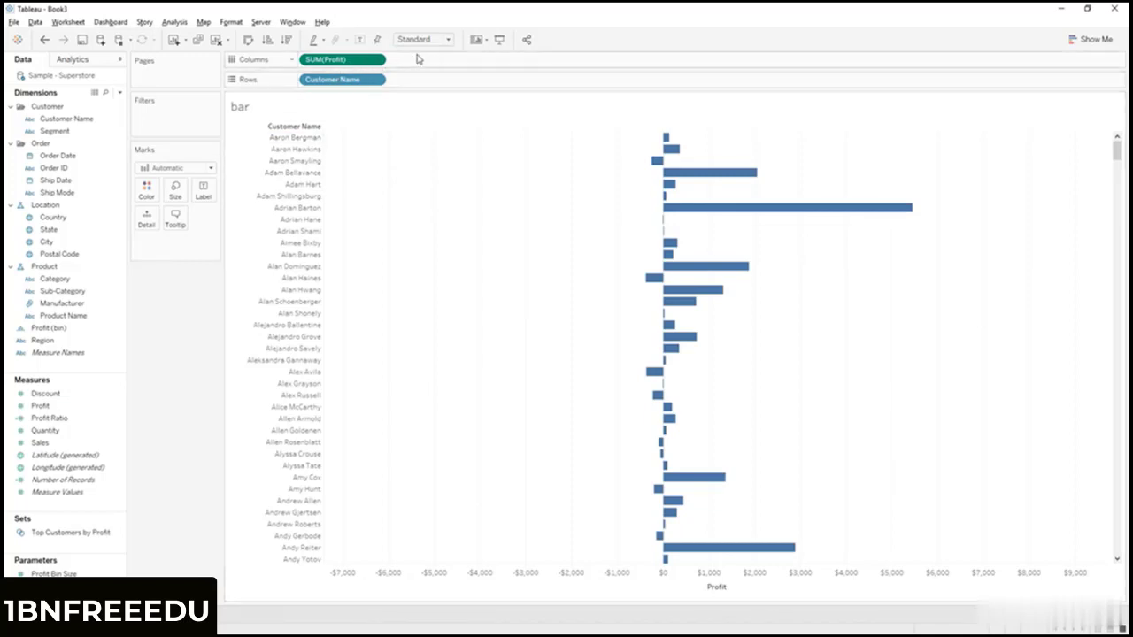
pyautogui.click(749, 581)
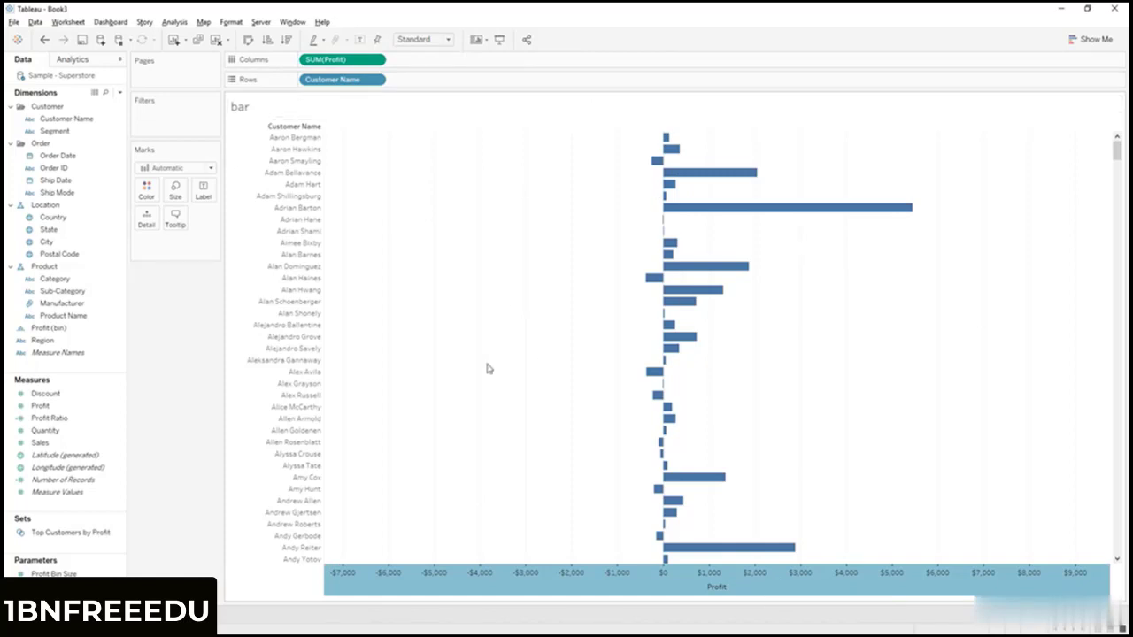
pyautogui.click(467, 308)
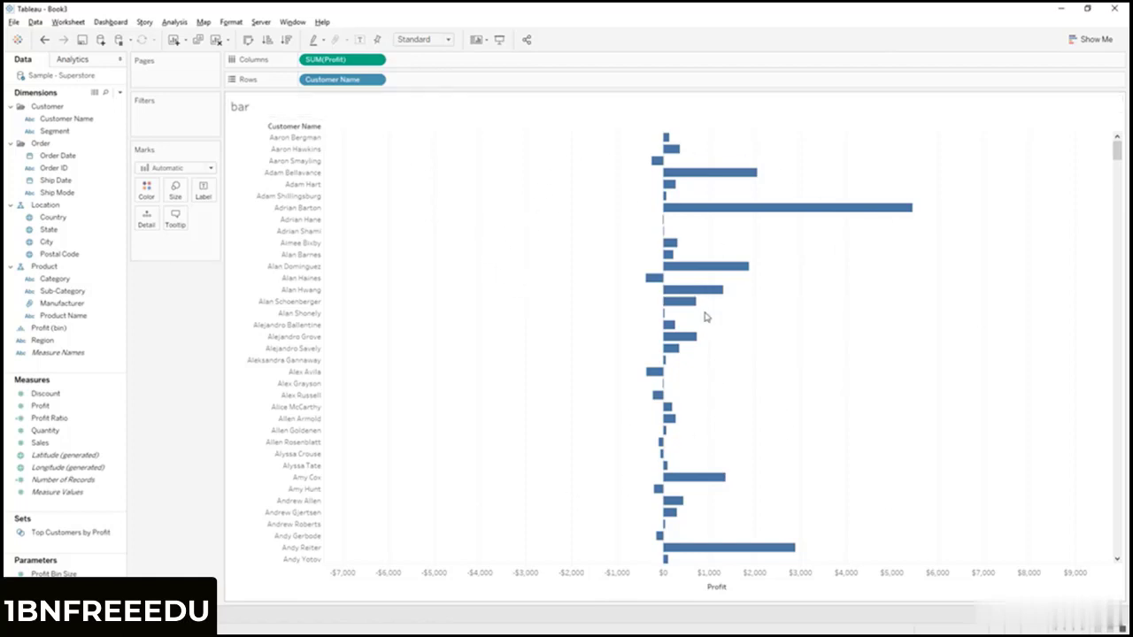
# - Filter Profit on Columns to at least 0 and sort the customers by Profit in descending order
pyautogui.rightClick(360, 64)
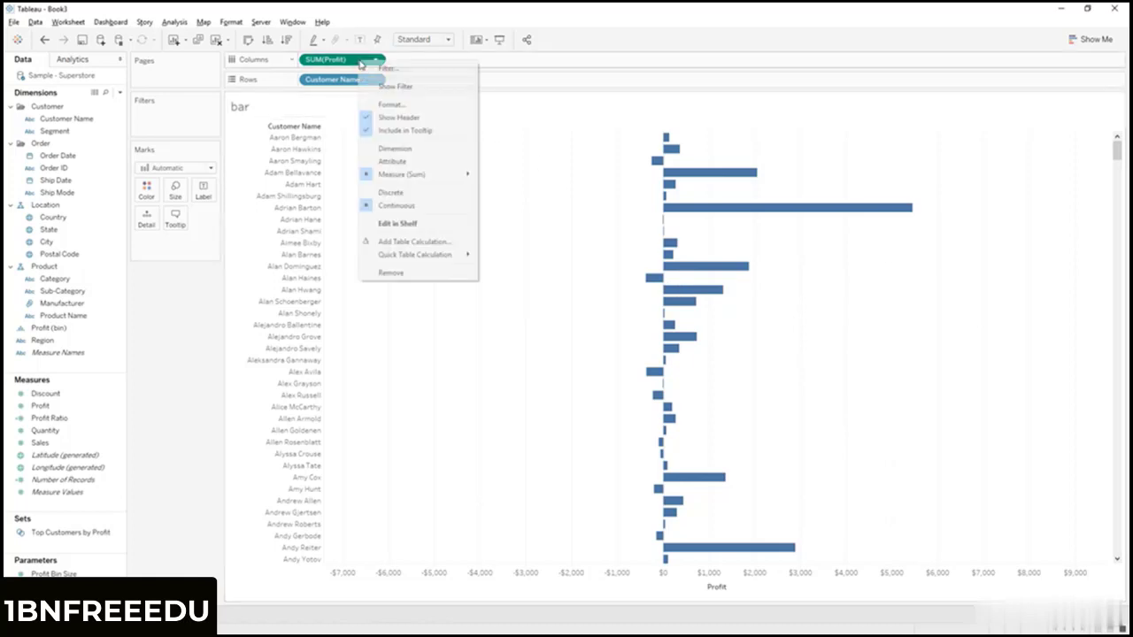
pyautogui.click(427, 70)
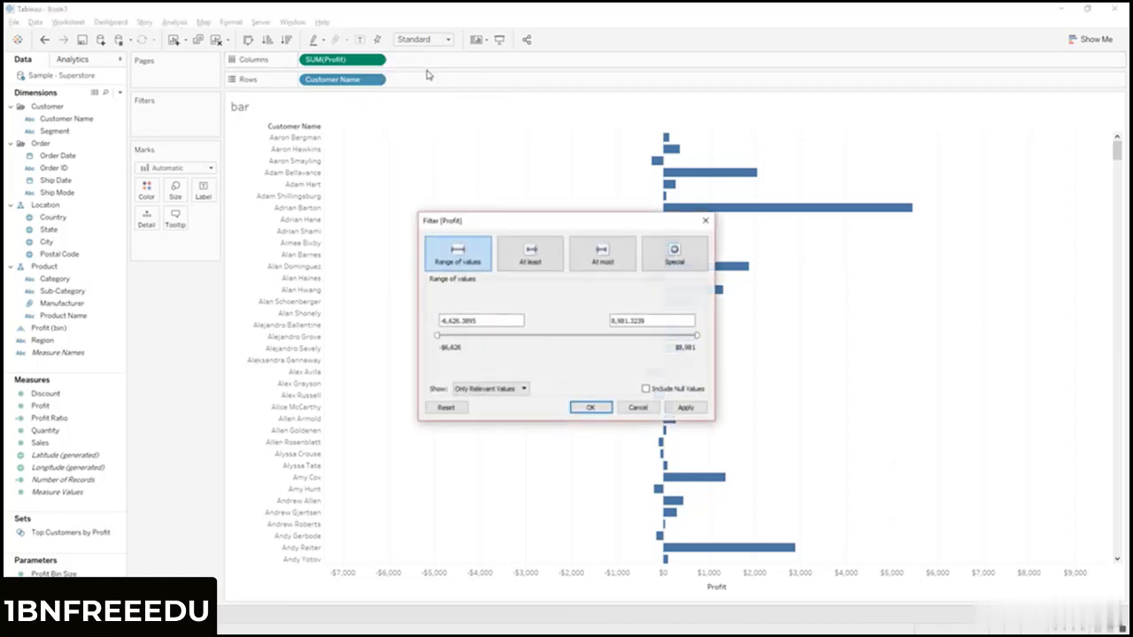
pyautogui.click(536, 265)
pyautogui.moveTo(496, 322); pyautogui.dragTo(435, 329)
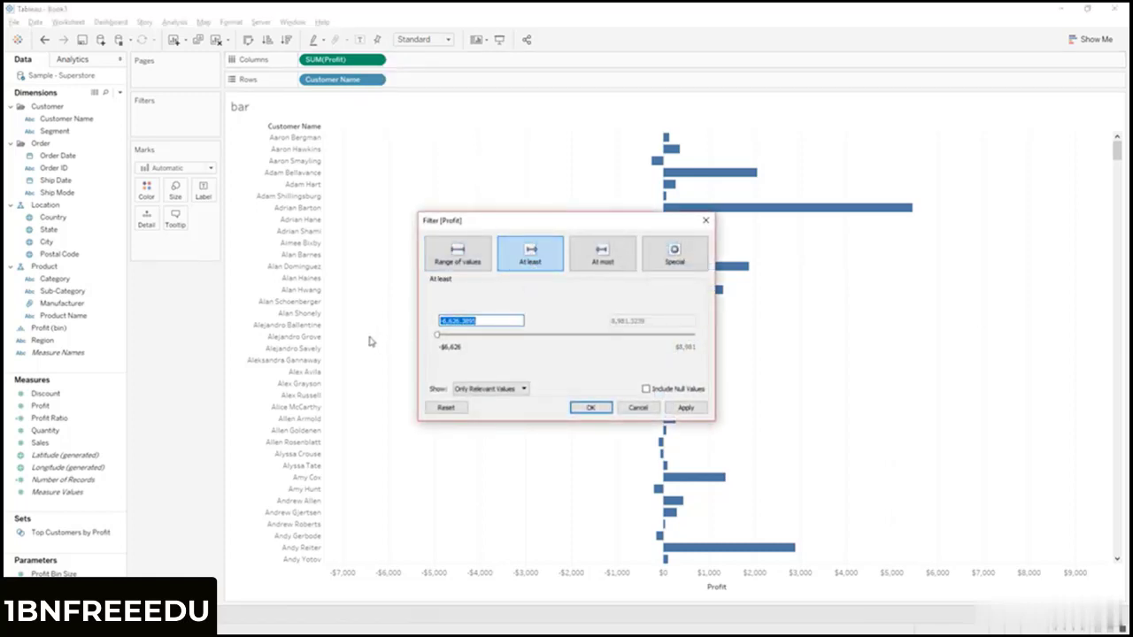
pyautogui.write('0')
pyautogui.click(685, 408)
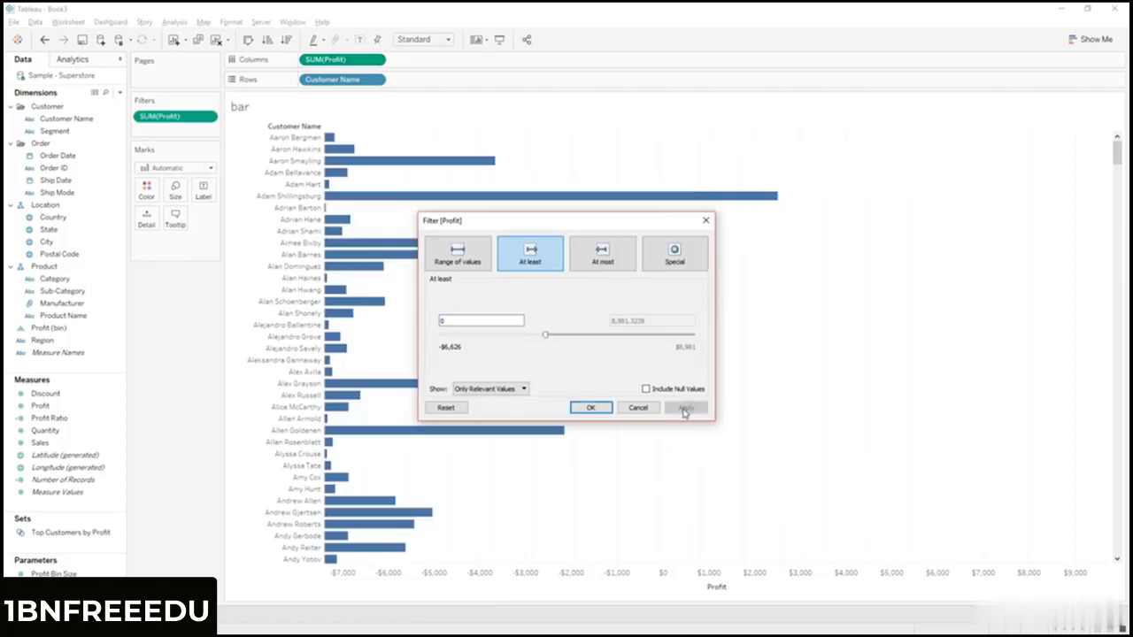
pyautogui.click(583, 409)
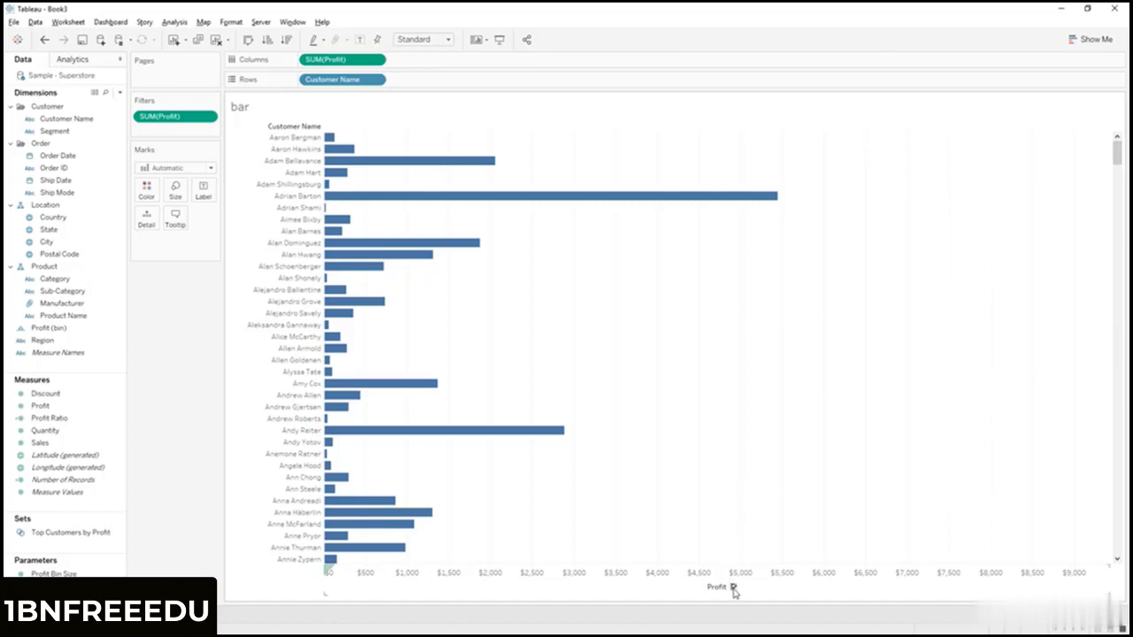
pyautogui.click(733, 587)
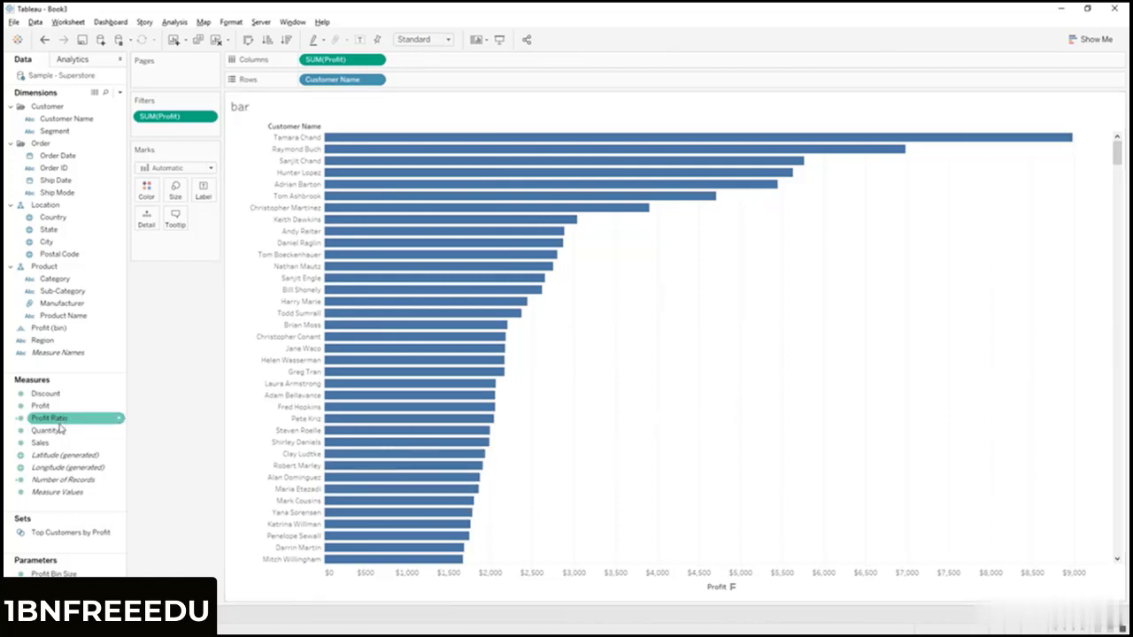
# - Color the bars by Profit Ratio using the Red-Black Diverging palette
pyautogui.moveTo(51, 419)
pyautogui.mouseDown()
pyautogui.moveTo(159, 214)
pyautogui.moveTo(147, 190)
pyautogui.mouseUp()
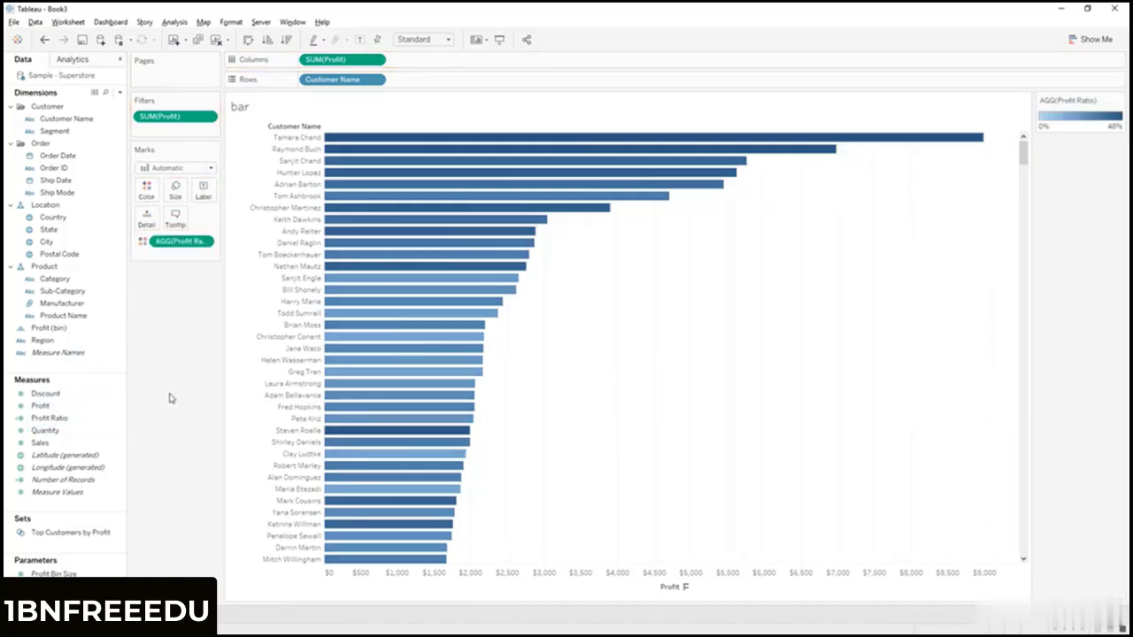
pyautogui.click(147, 189)
pyautogui.click(187, 227)
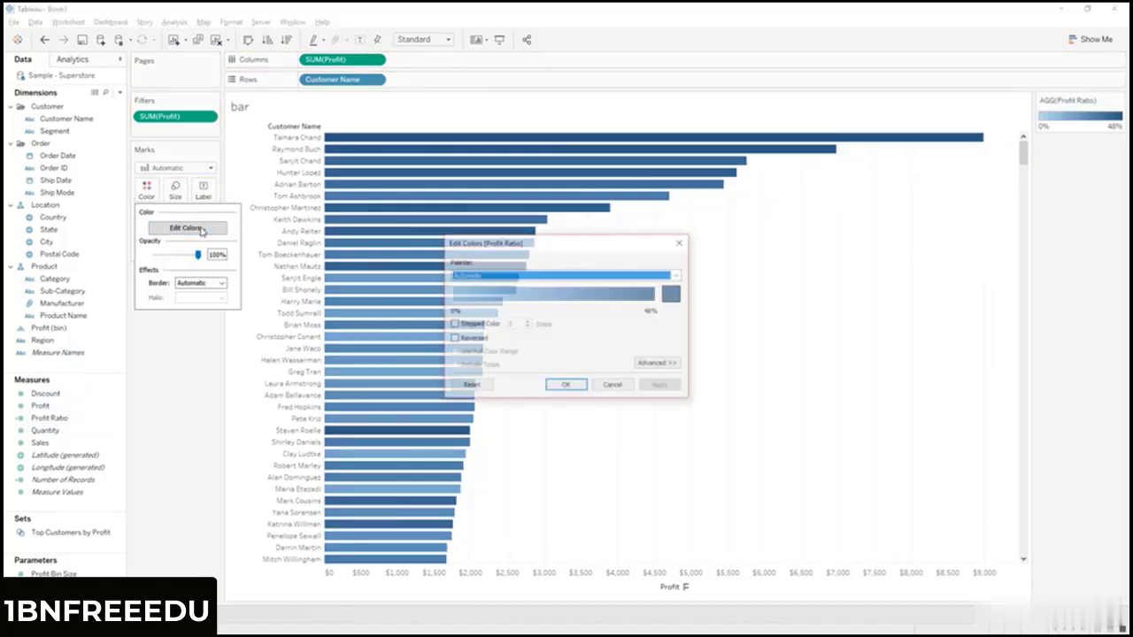
pyautogui.click(453, 275)
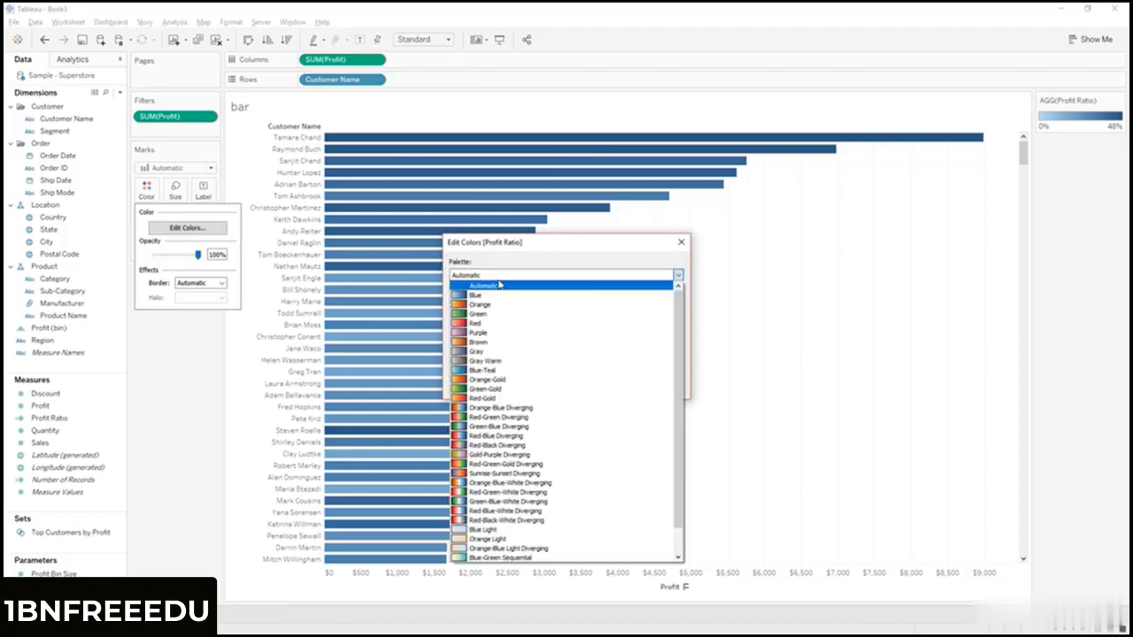
pyautogui.click(599, 445)
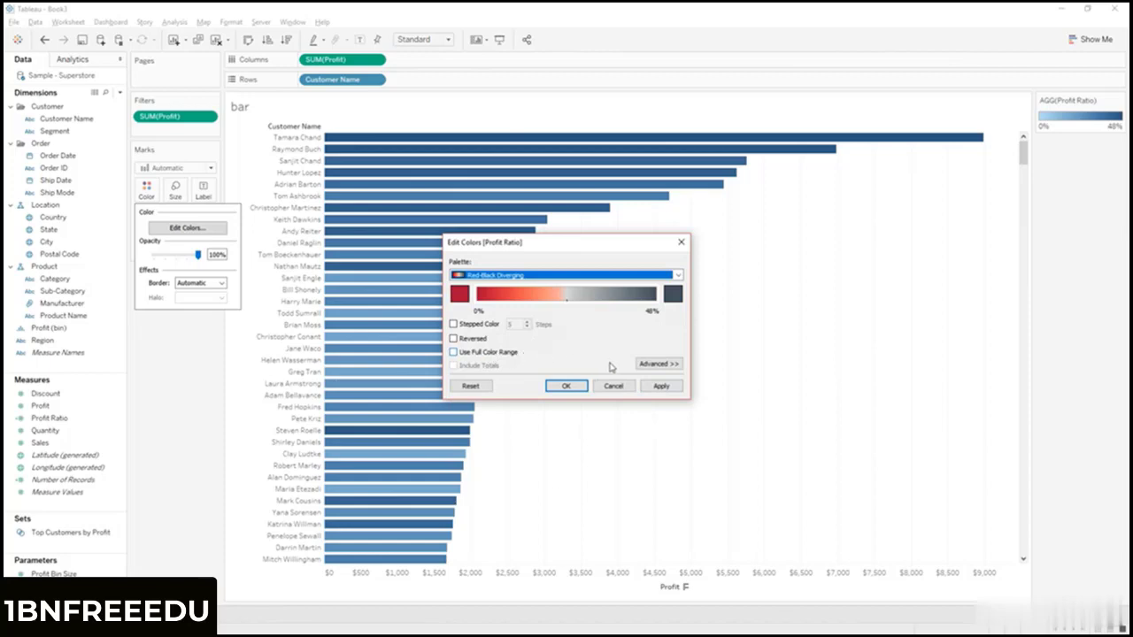
pyautogui.click(662, 389)
pyautogui.click(565, 386)
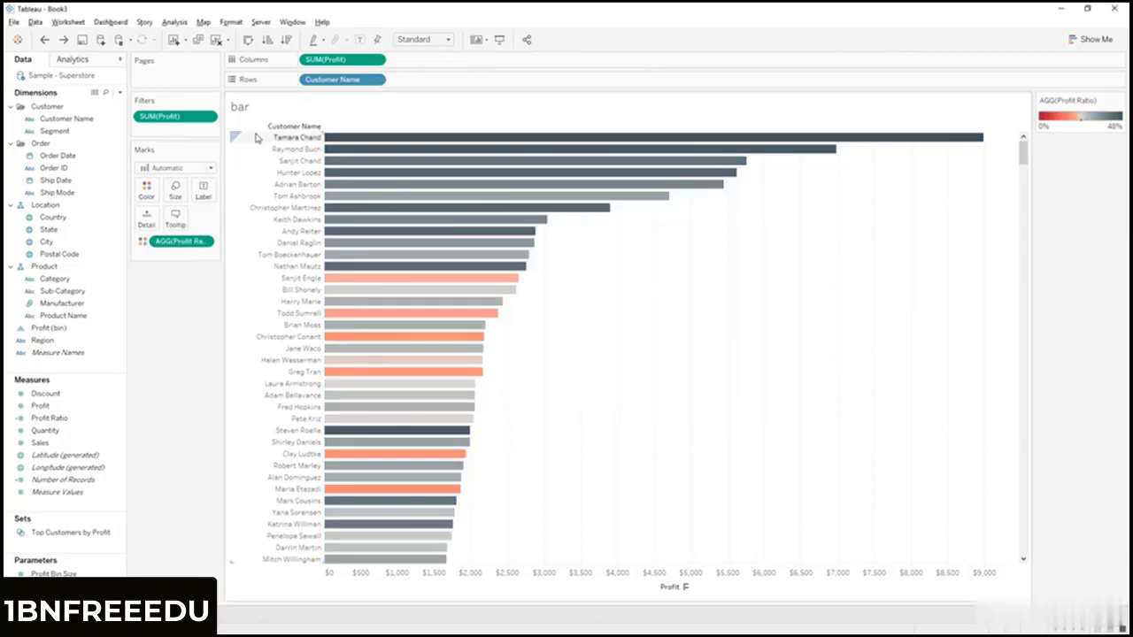
# - Set the bar view's title to Top Customers by Profit
pyautogui.doubleClick(255, 113)
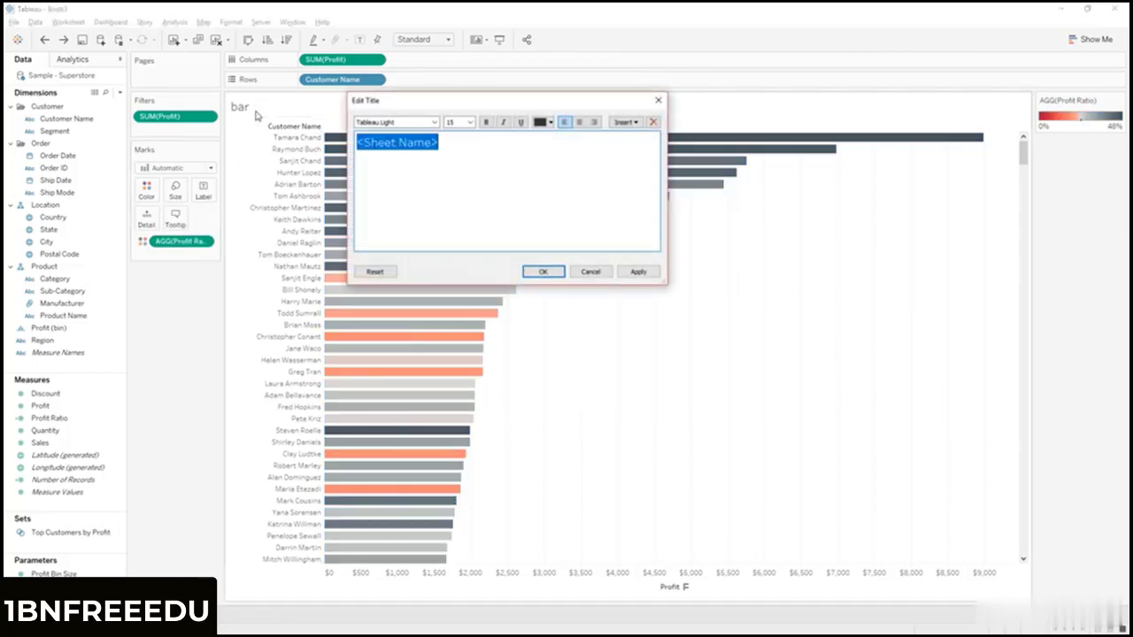
pyautogui.write('To p')
pyautogui.press('BackSpace')
pyautogui.press('BackSpace')
pyautogui.press('BackSpace')
pyautogui.write('p ')
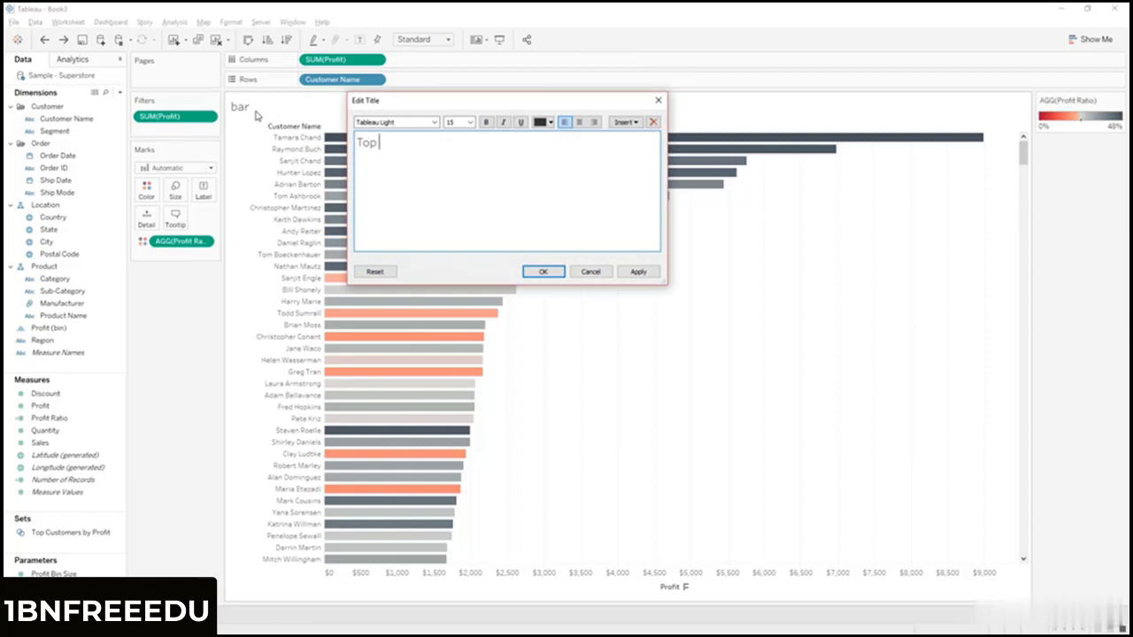
pyautogui.write('Customers by Profit')
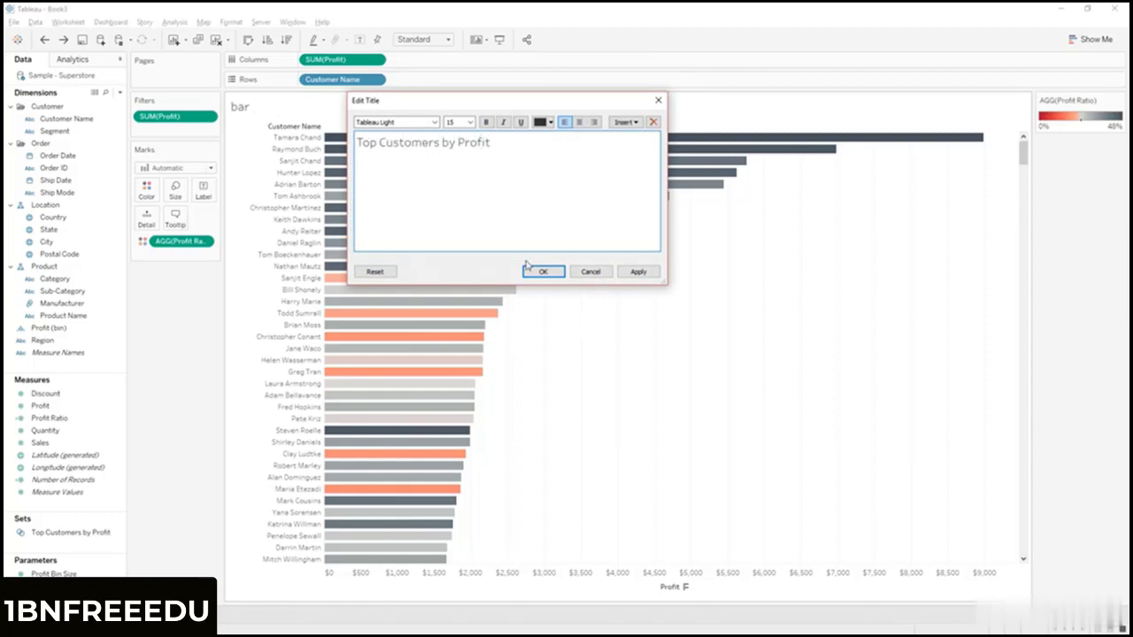
pyautogui.click(541, 272)
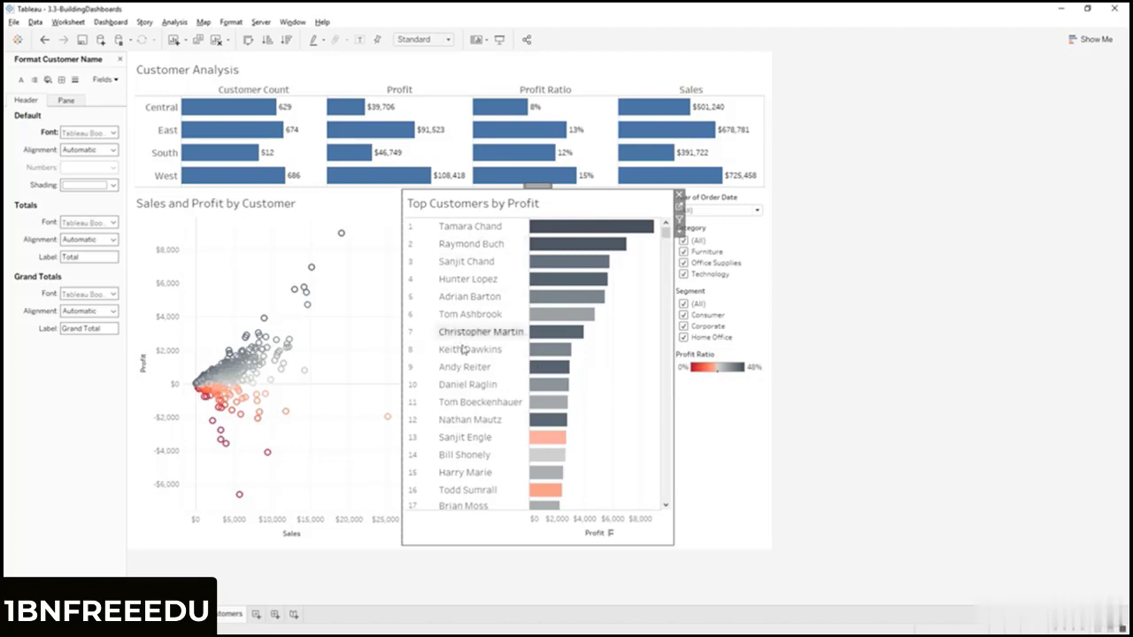
# - Examine the Sales and Profit by Customer and Top Customers by Profit views in the 3.3-BuildingDashboards reference dashboard
pyautogui.click(926, 462)
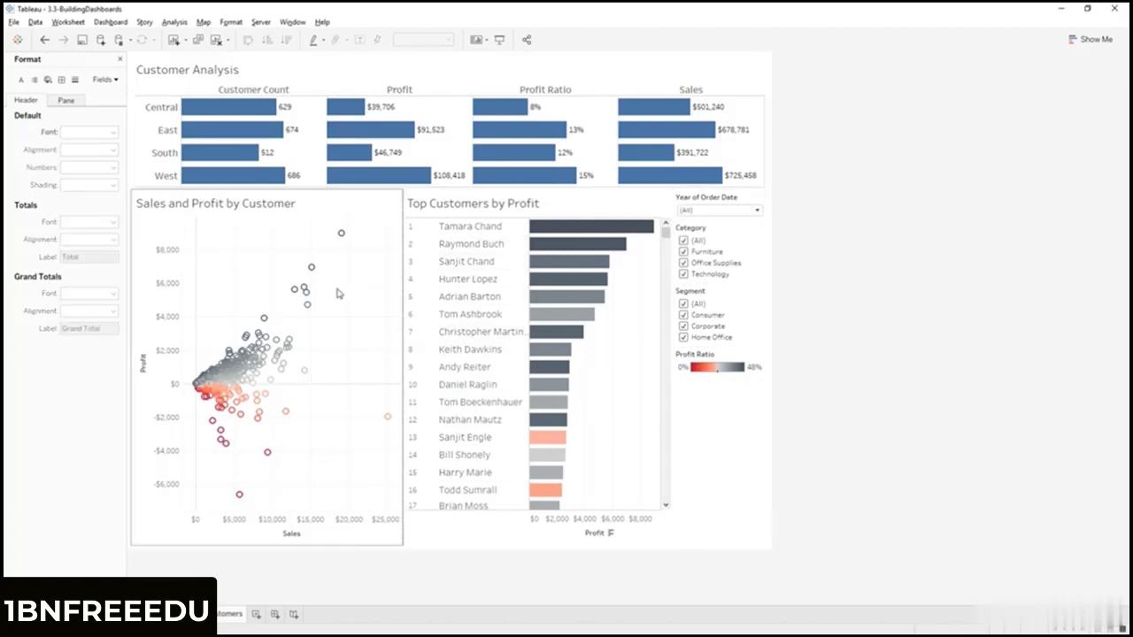
pyautogui.click(350, 200)
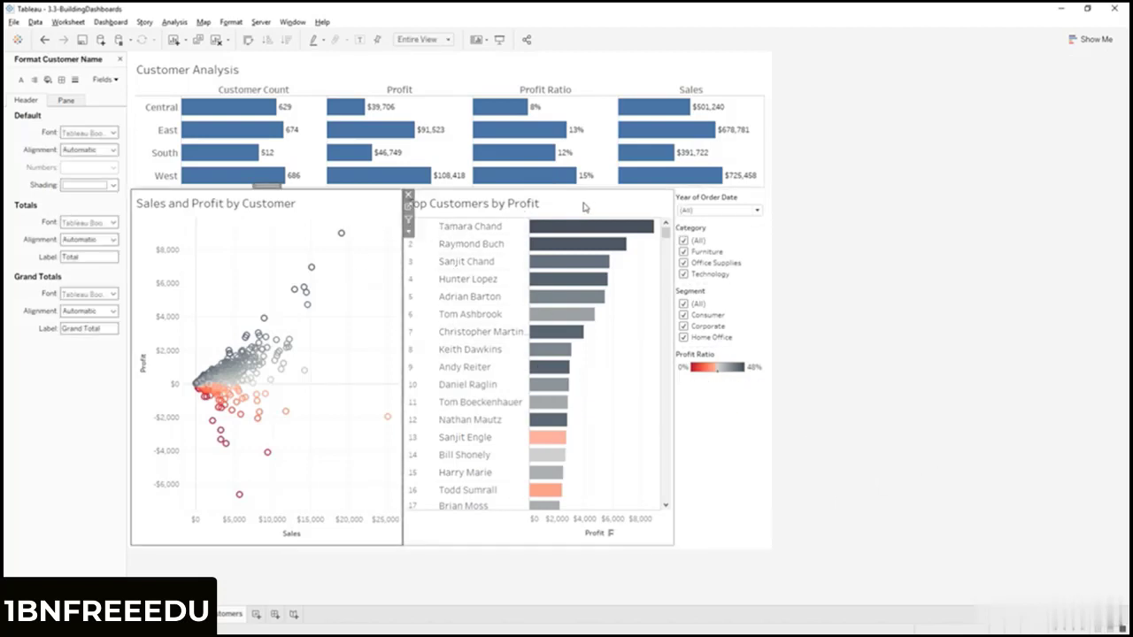
pyautogui.click(586, 209)
pyautogui.click(822, 311)
pyautogui.click(750, 252)
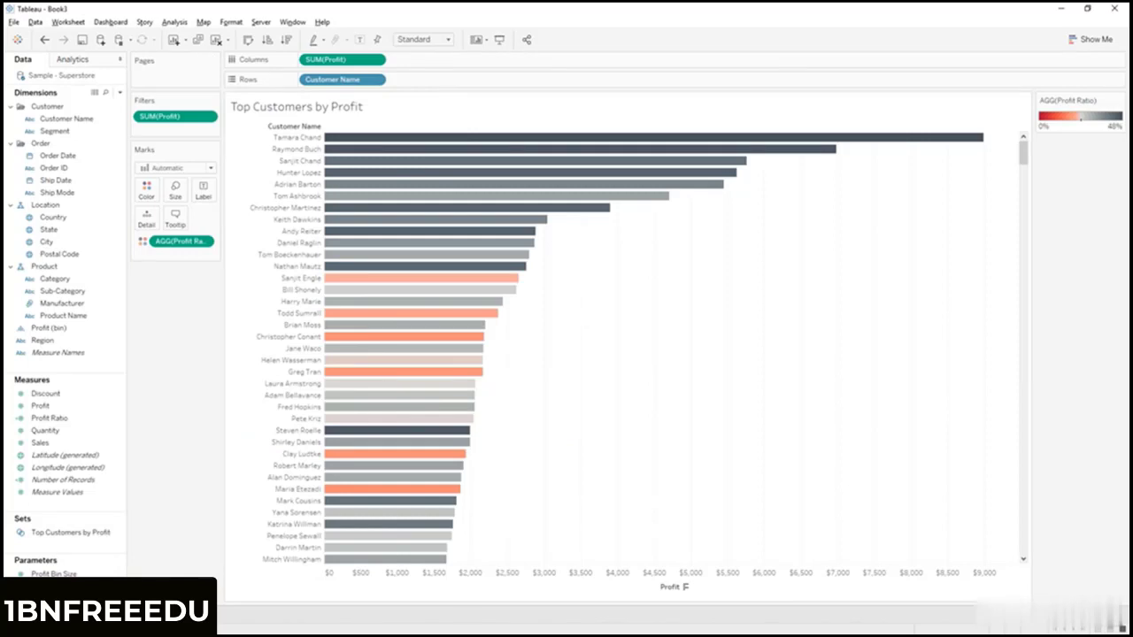
# - Add a new worksheet named kpis to Book3
pyautogui.hotkey('ctrl', 'm')
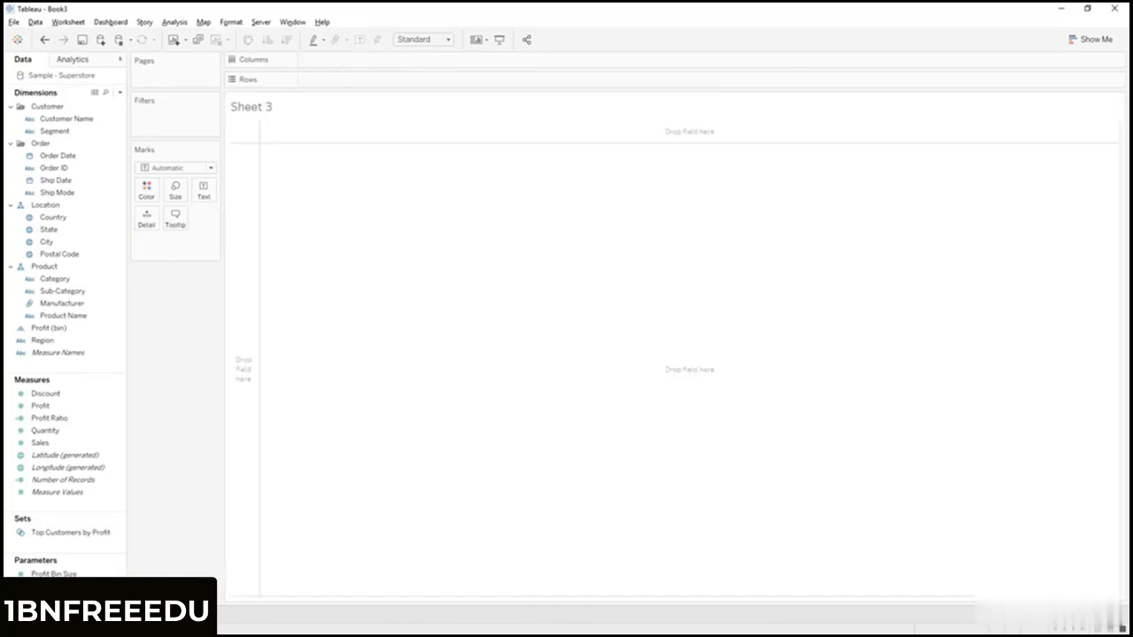
pyautogui.press('Return')
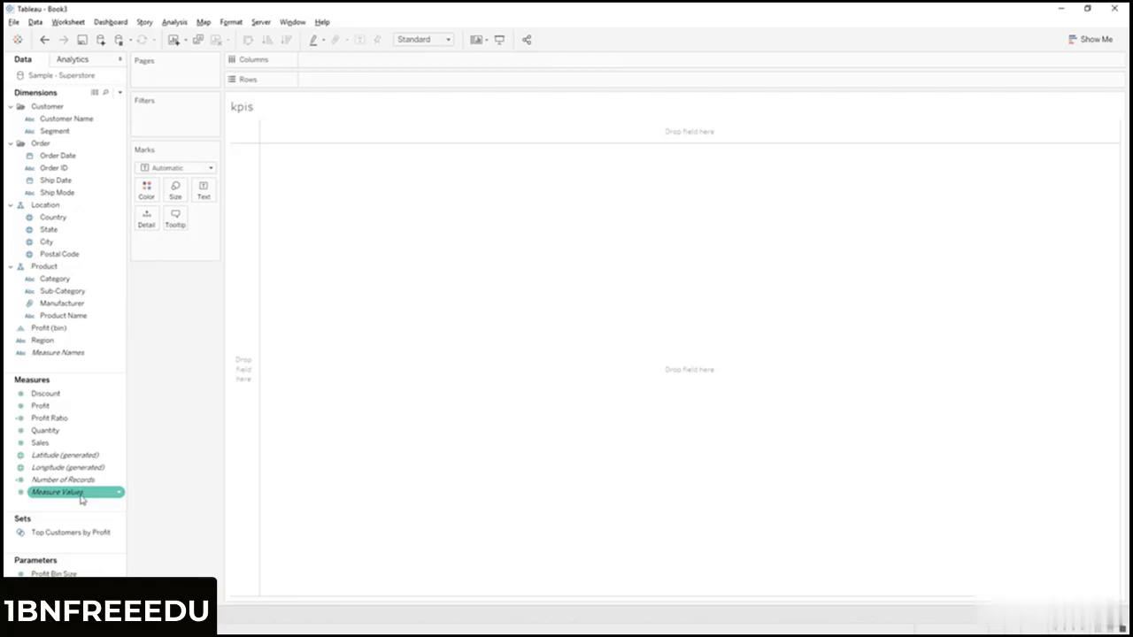
pyautogui.click(79, 353)
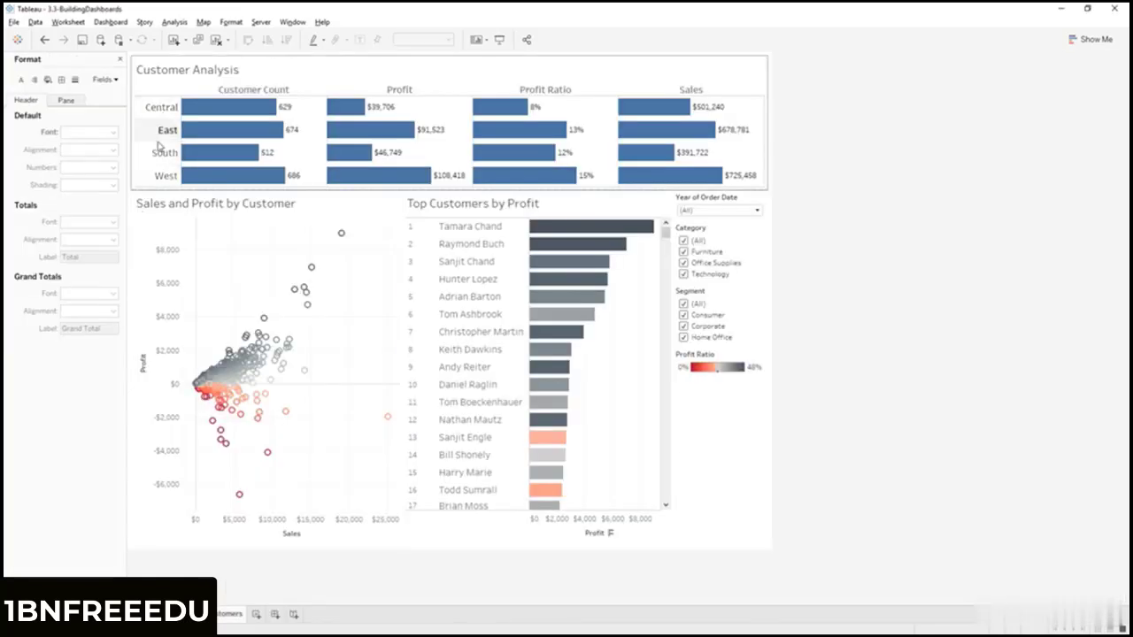
# - Check the region rows in the reference Customer Analysis view, and place Region on Rows of the kpis worksheet
pyautogui.click(161, 112)
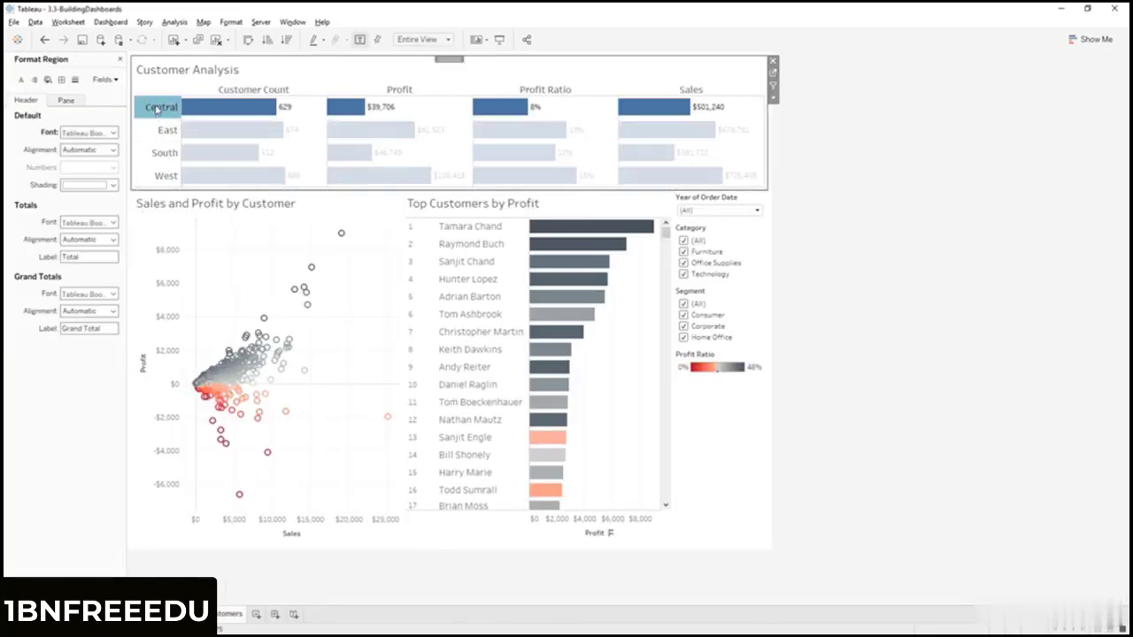
pyautogui.click(155, 109)
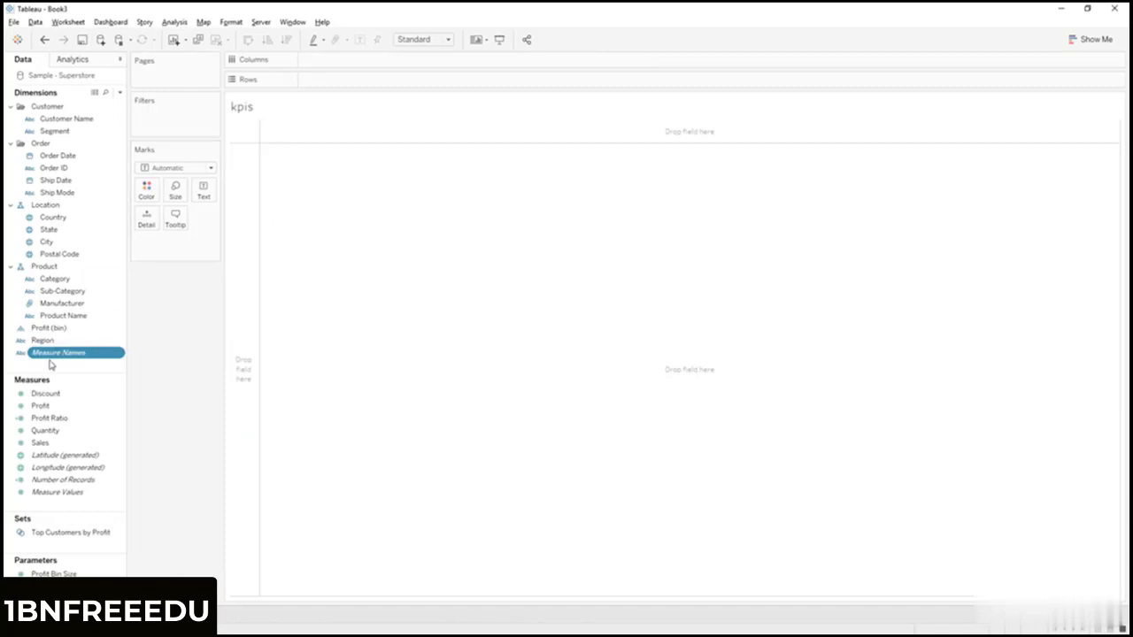
pyautogui.moveTo(42, 340); pyautogui.dragTo(341, 80)
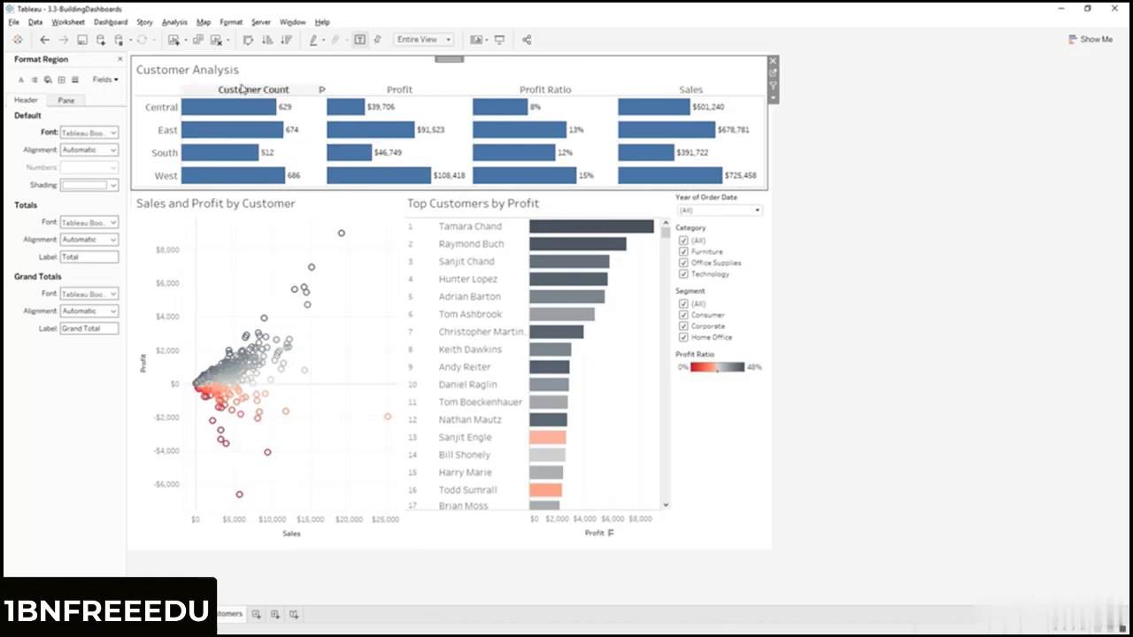
# - Check the measure columns in the reference Customer Analysis view, and place Measure Names on Columns of the kpis worksheet
pyautogui.moveTo(234, 142)
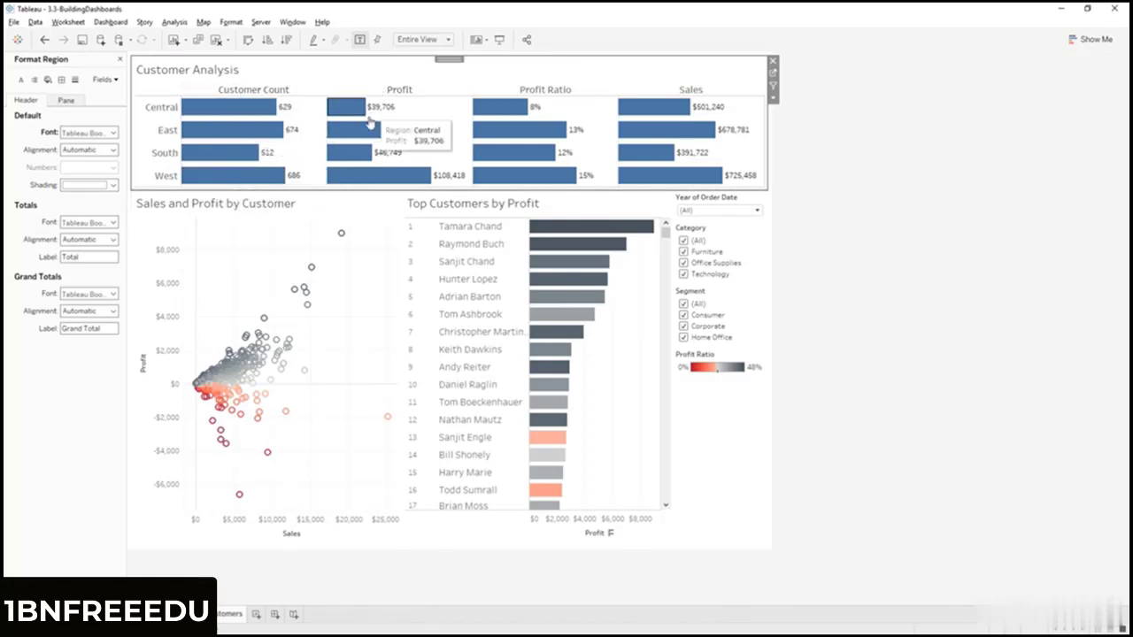
pyautogui.moveTo(351, 159)
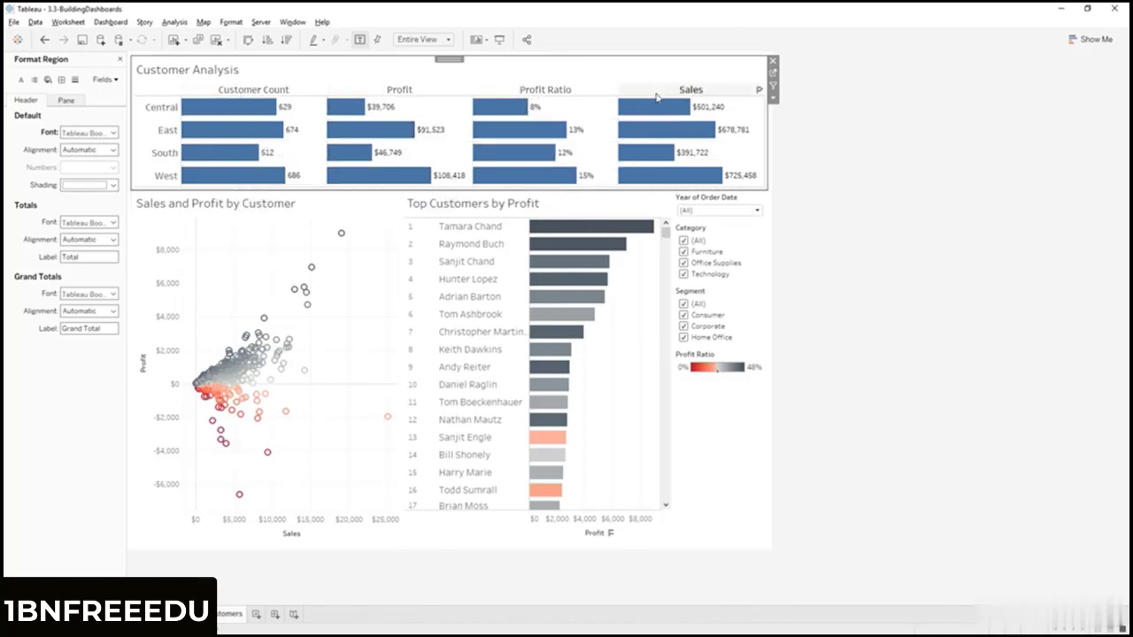
pyautogui.moveTo(659, 177)
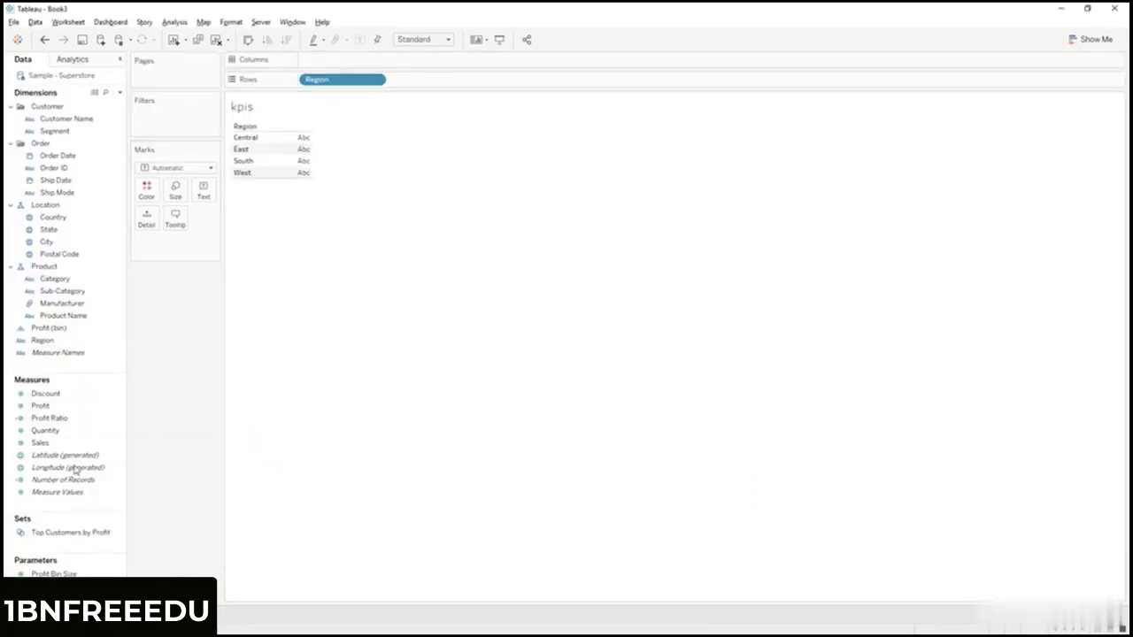
pyautogui.click(77, 494)
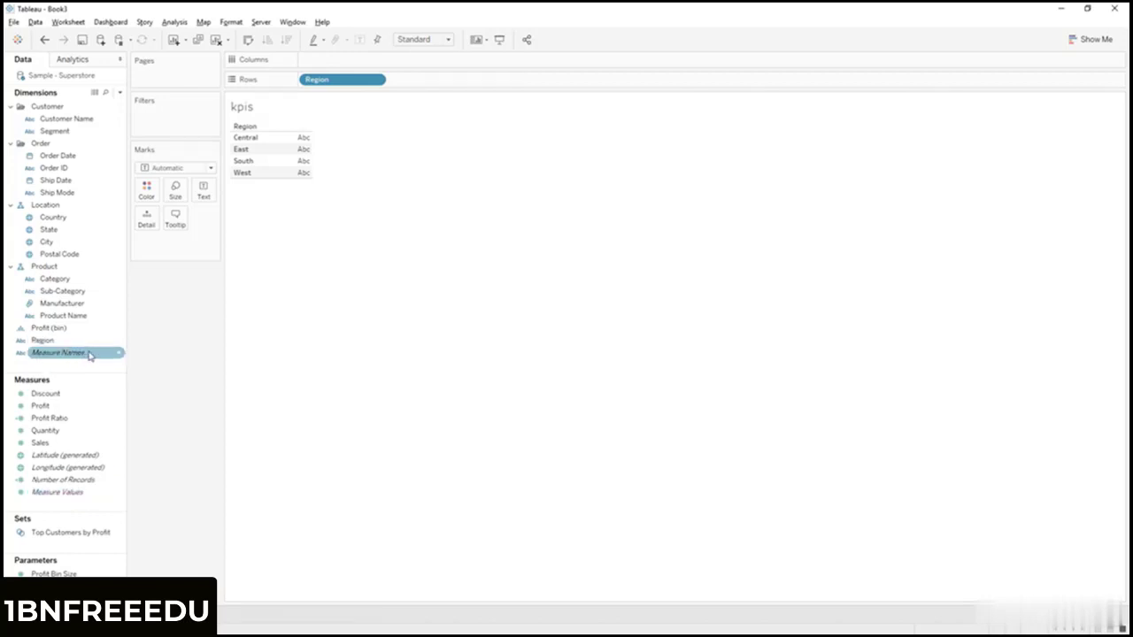
pyautogui.moveTo(51, 357); pyautogui.dragTo(399, 66)
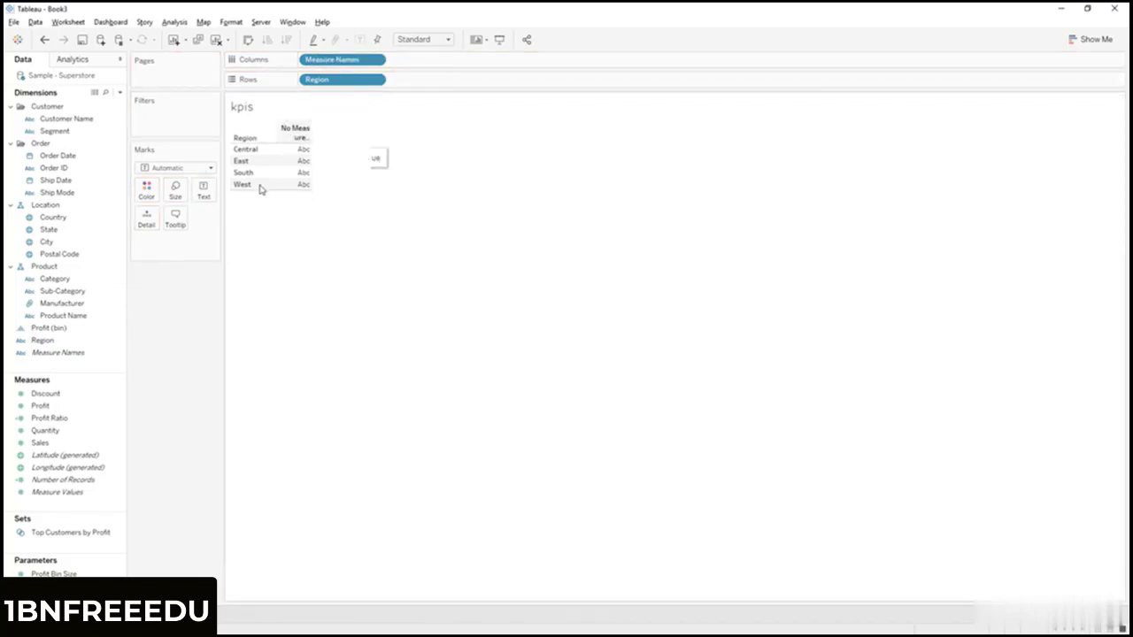
# - Add Measure Values to Rows and move it to Columns after Measure Names for horizontal bars per region
pyautogui.click(88, 492)
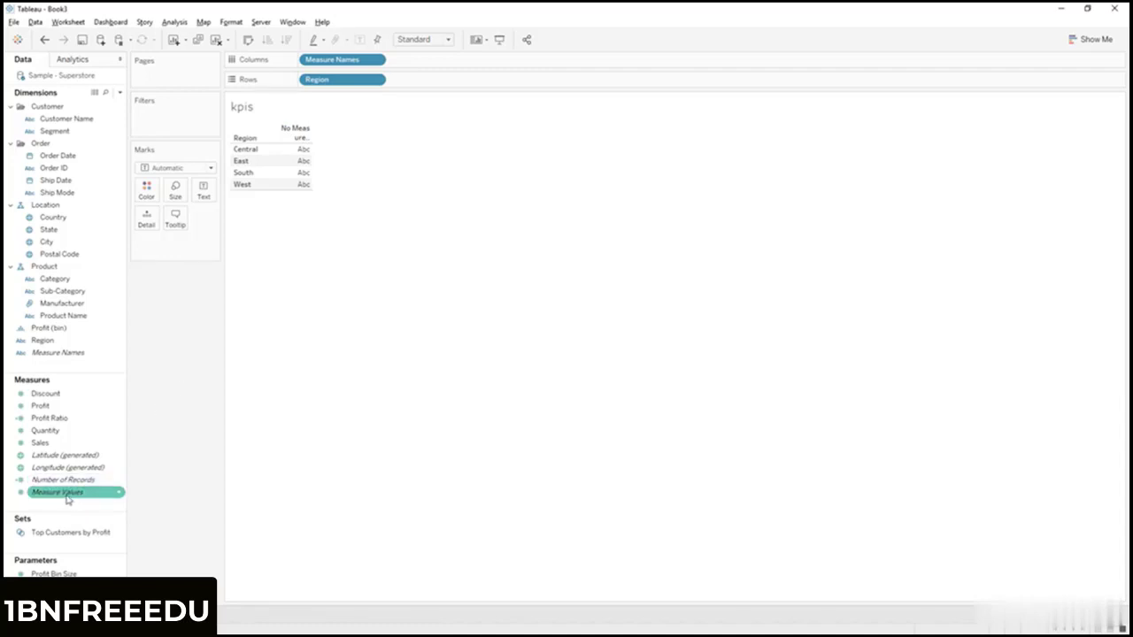
pyautogui.moveTo(67, 501); pyautogui.dragTo(490, 87)
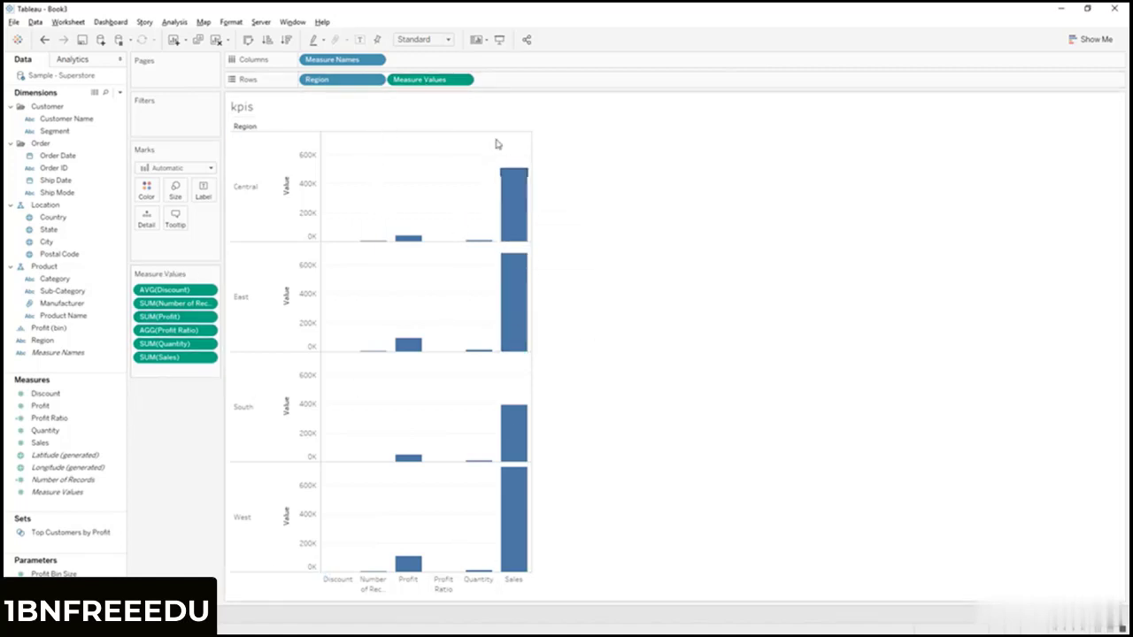
pyautogui.moveTo(438, 79); pyautogui.dragTo(453, 59)
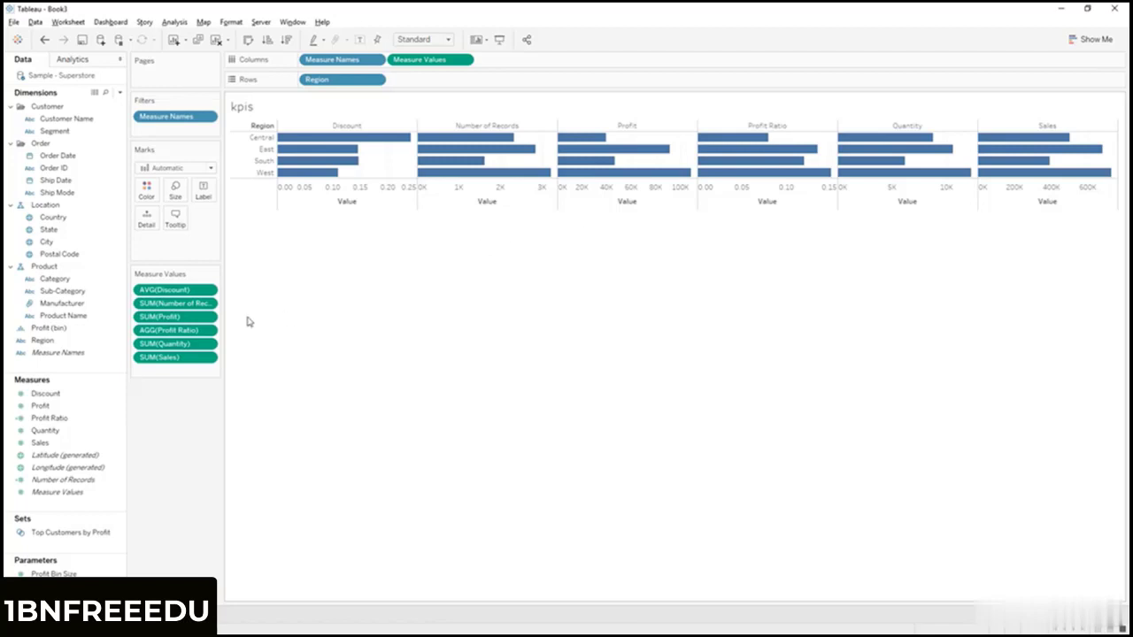
# - Remove Discount from the measure values and rename the Number of Records column header to Order Count
pyautogui.moveTo(168, 290); pyautogui.dragTo(155, 448)
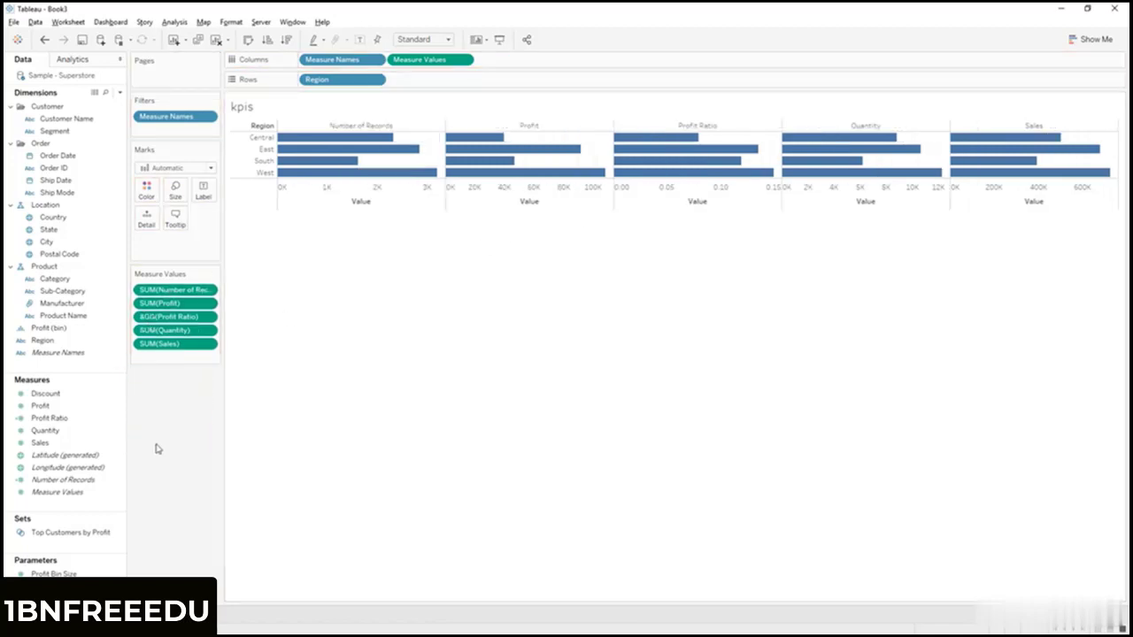
pyautogui.click(377, 128)
pyautogui.rightClick(377, 128)
pyautogui.click(417, 221)
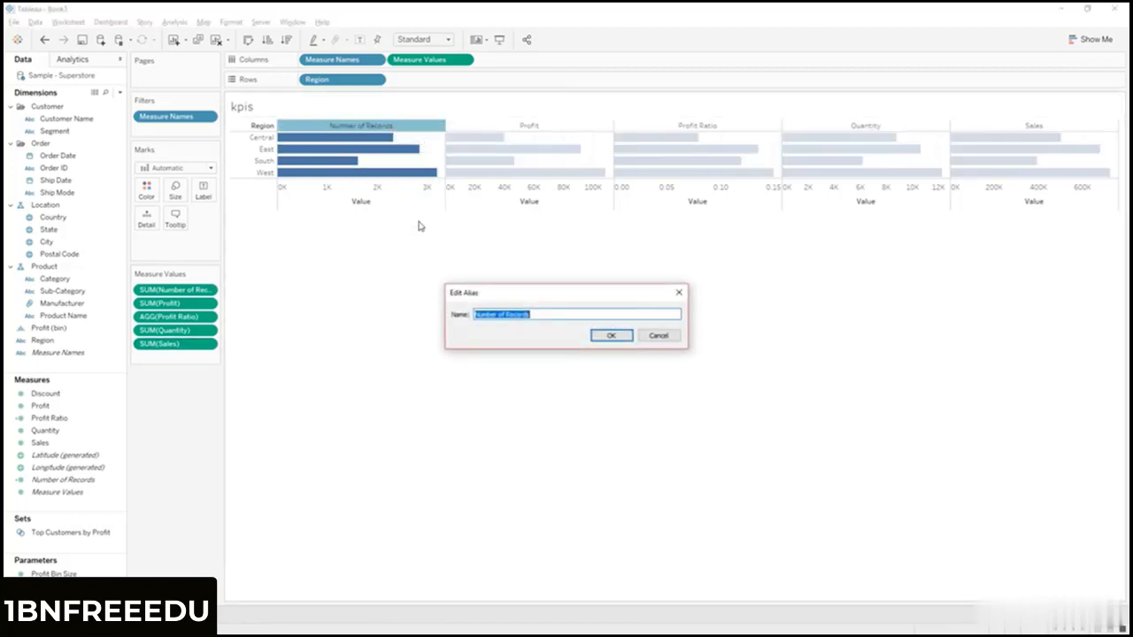
pyautogui.write('Order Count')
pyautogui.click(621, 338)
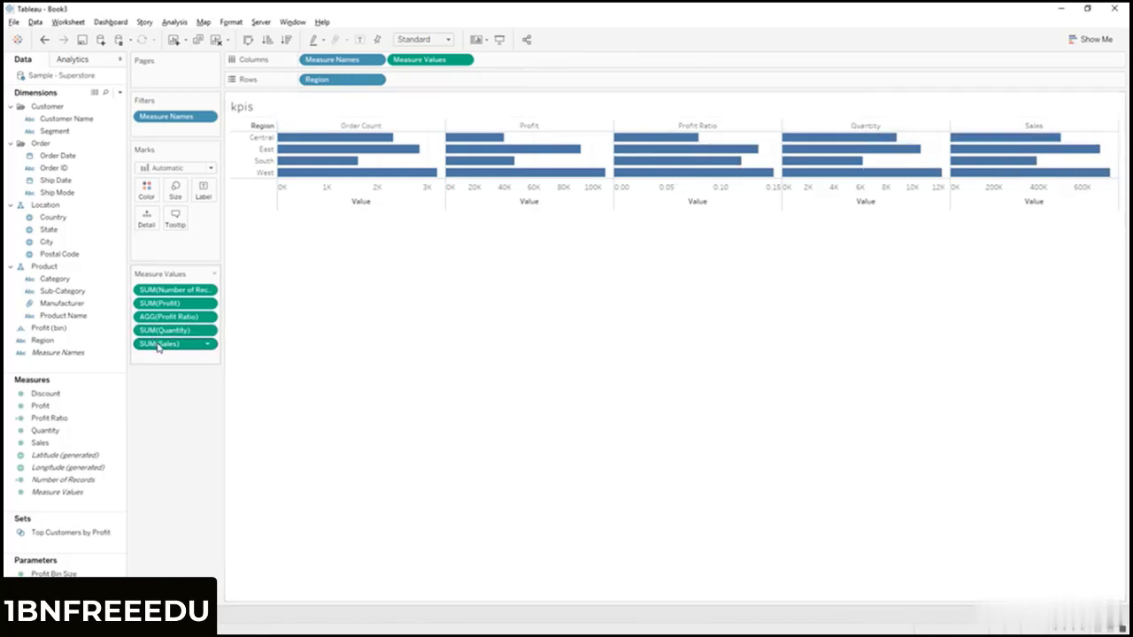
# - Reorder the measure values so that Sales comes before Profit and Number of Records comes last
pyautogui.moveTo(158, 344); pyautogui.dragTo(156, 304)
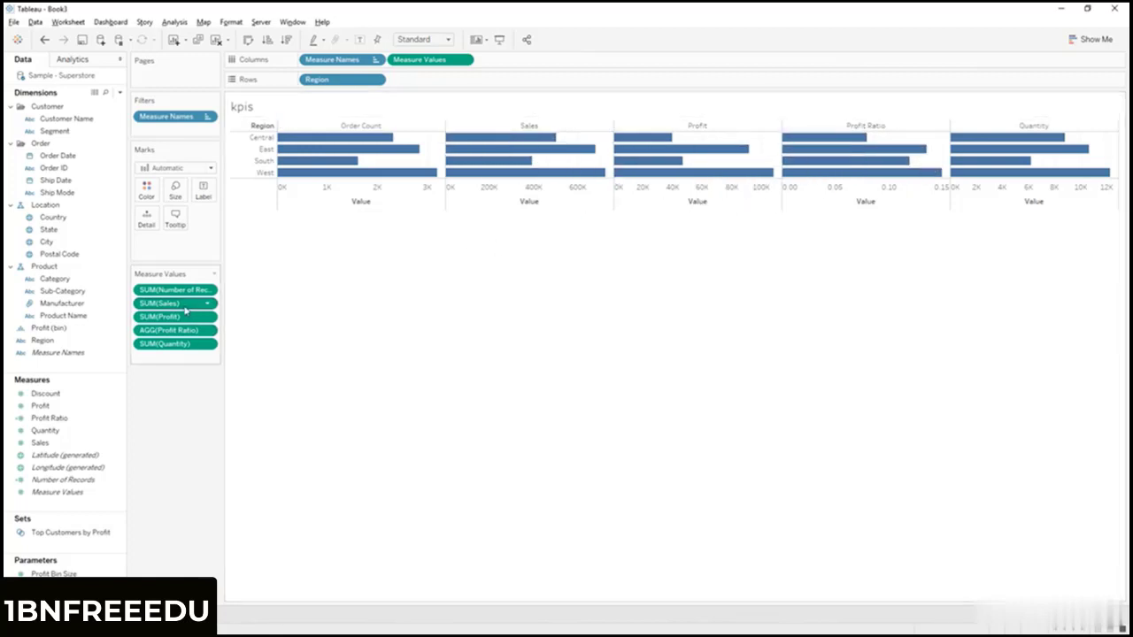
pyautogui.moveTo(202, 291); pyautogui.dragTo(196, 372)
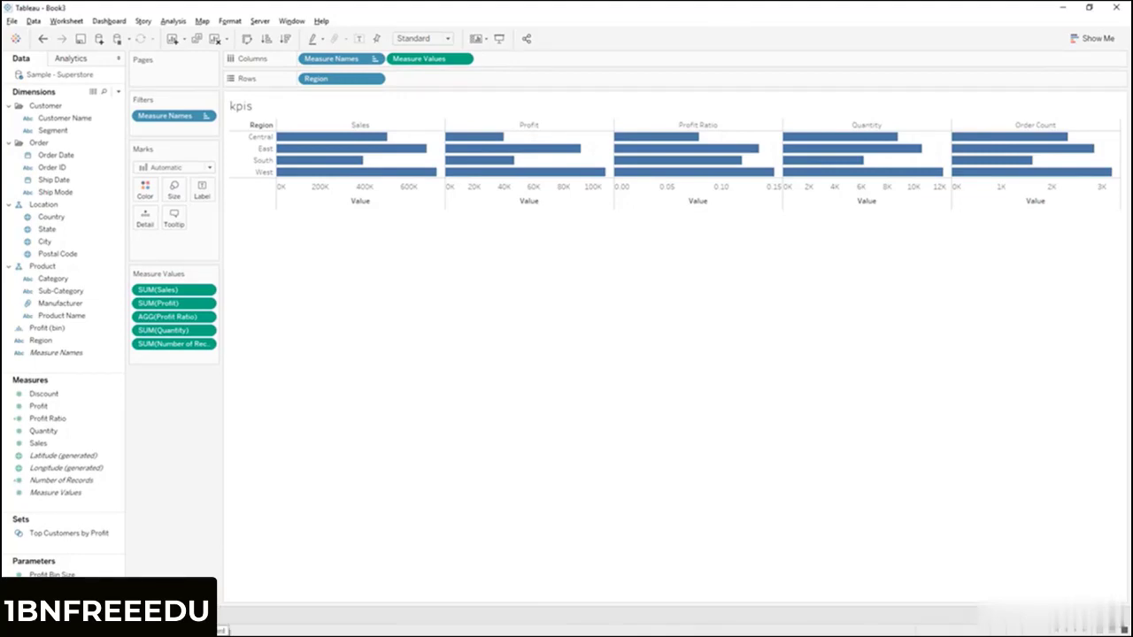
# - Create a new dashboard and place the scatter sheet on it with the bar sheet to its right
pyautogui.click(184, 615)
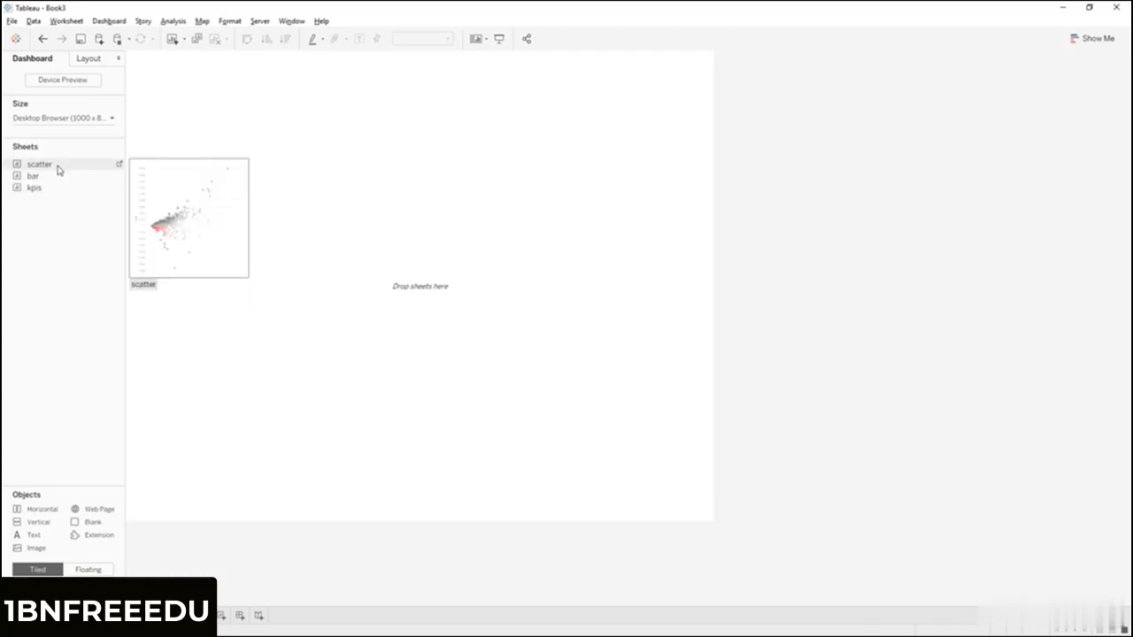
pyautogui.moveTo(58, 170); pyautogui.dragTo(208, 195)
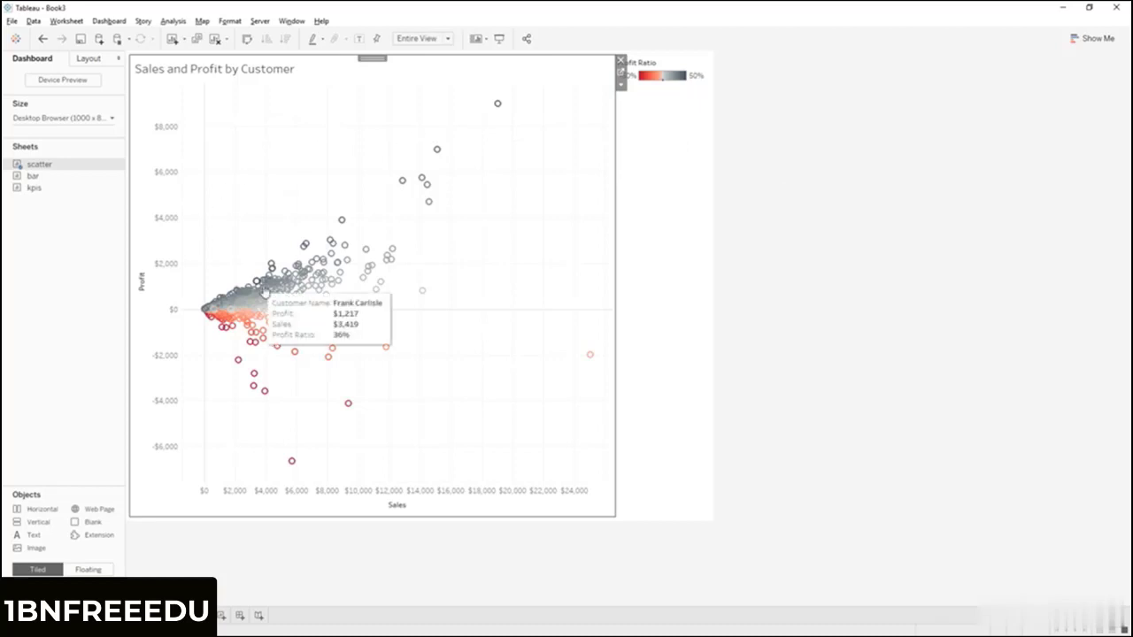
pyautogui.click(776, 328)
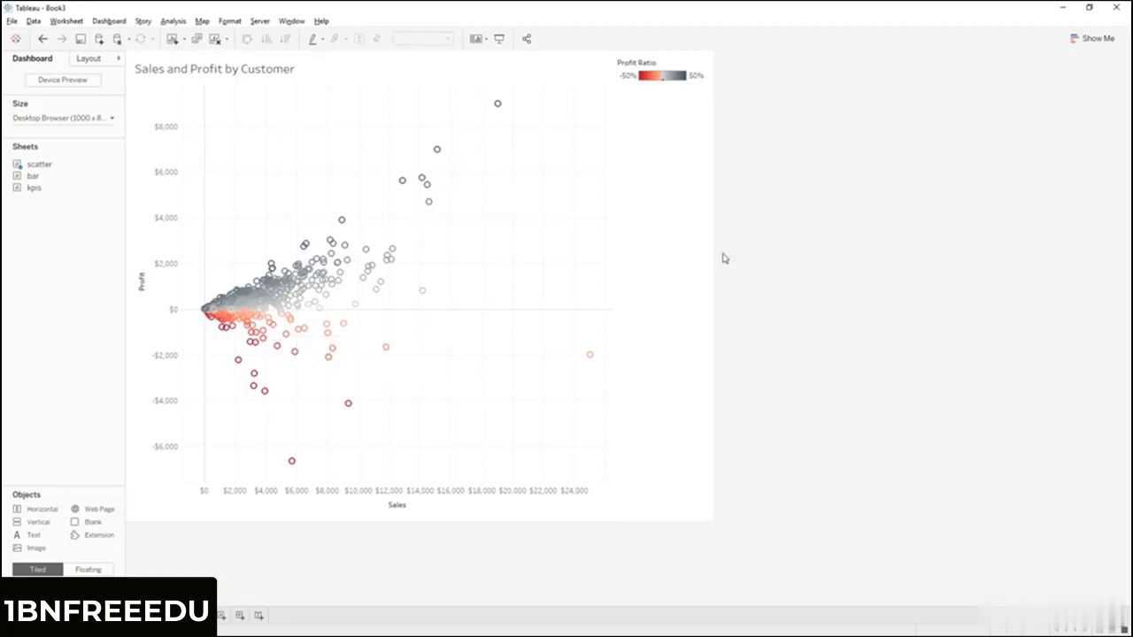
pyautogui.moveTo(51, 177)
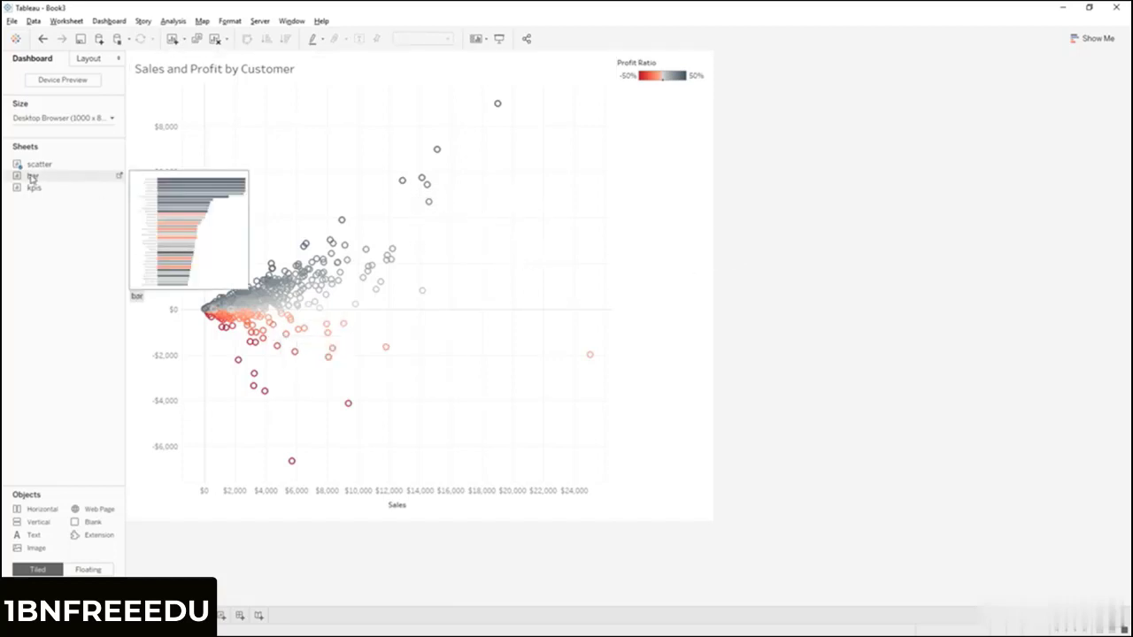
pyautogui.moveTo(32, 177); pyautogui.dragTo(574, 285)
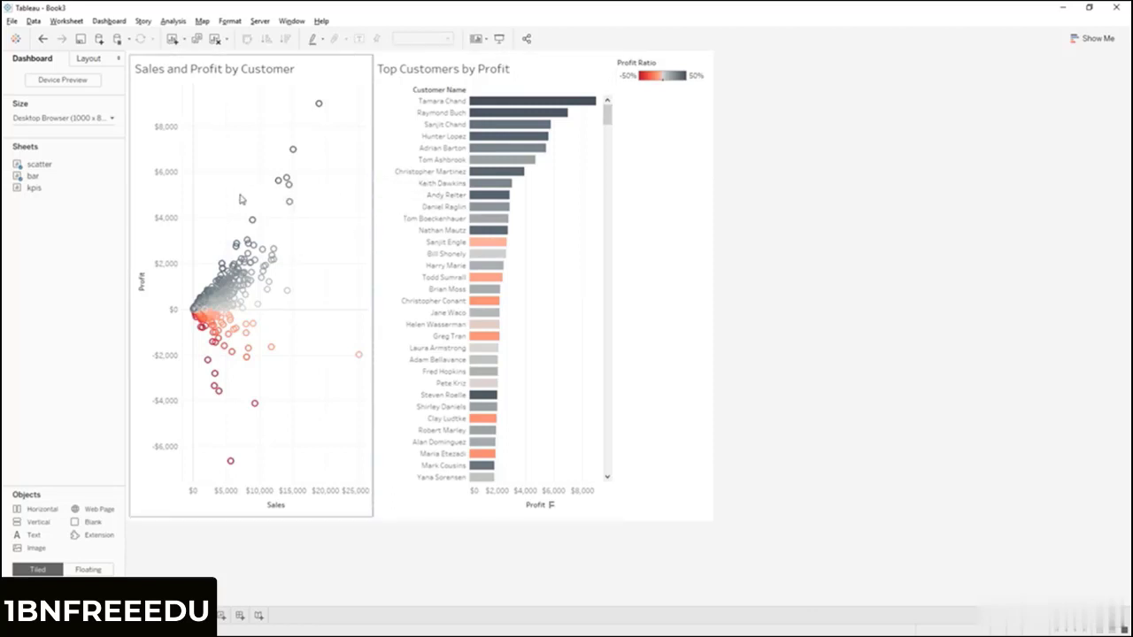
# - Set the dashboard's fixed size to Letter Landscape (1100 x 850)
pyautogui.click(58, 118)
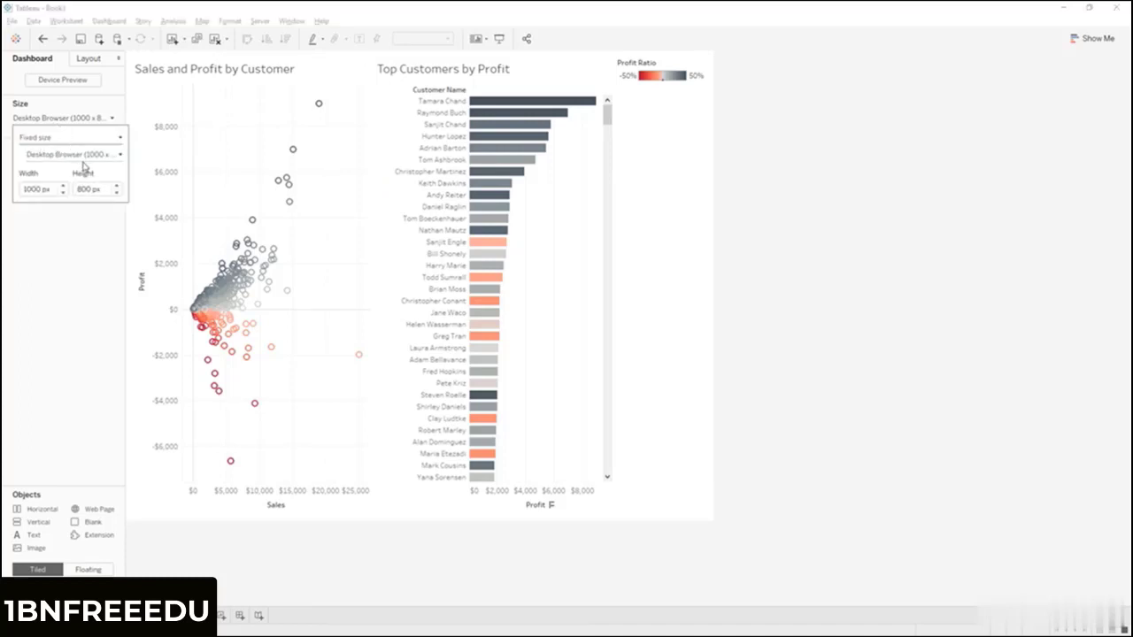
pyautogui.click(71, 156)
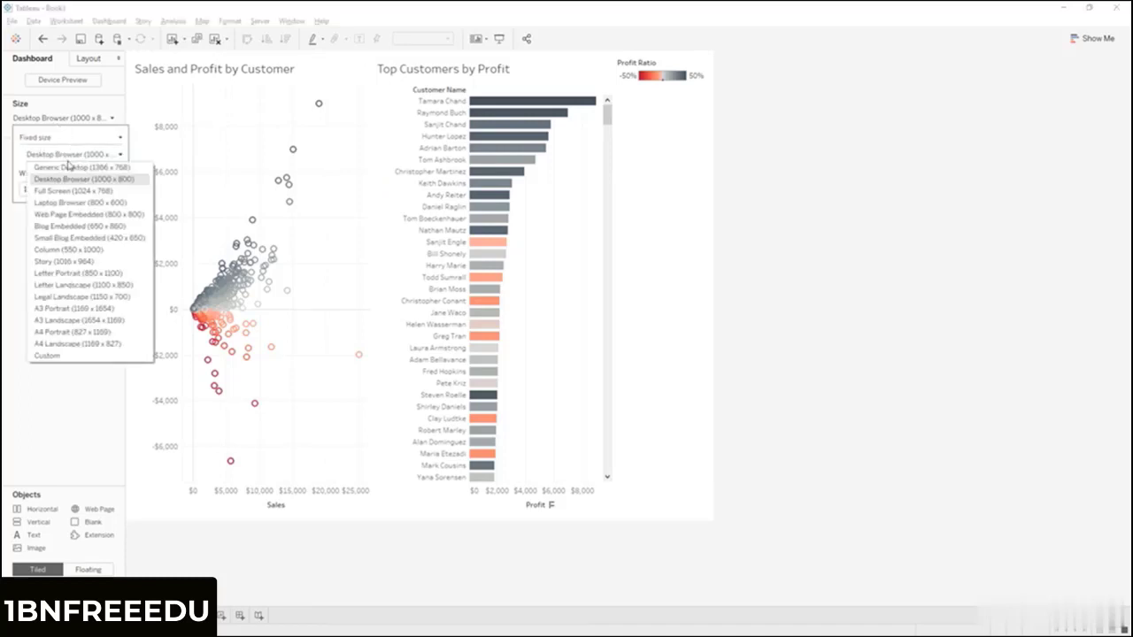
pyautogui.click(131, 285)
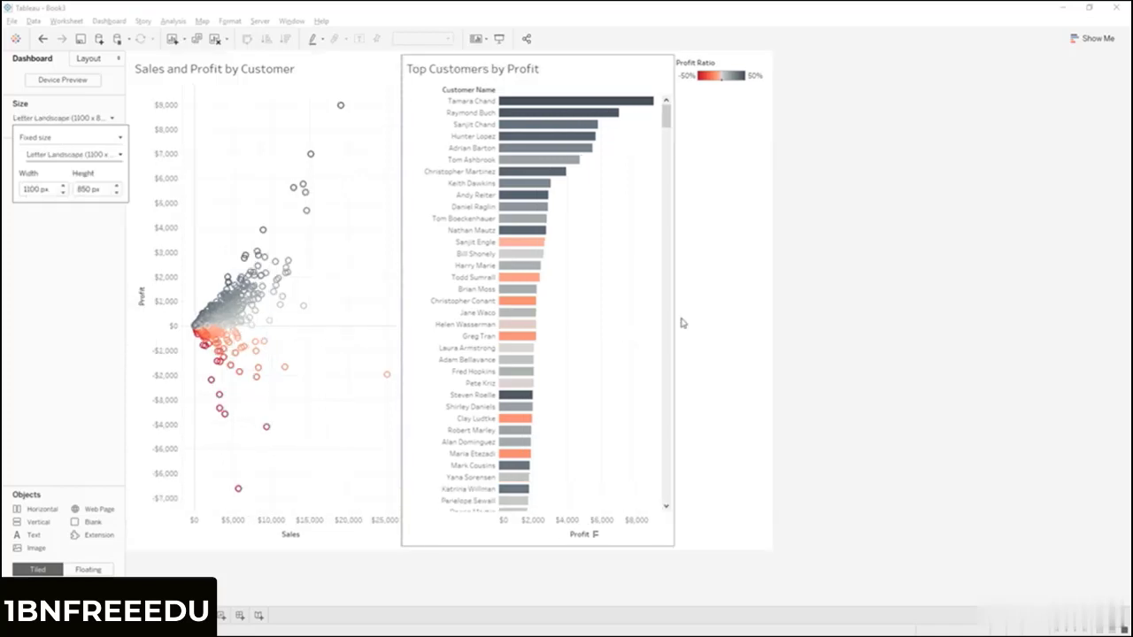
pyautogui.click(74, 306)
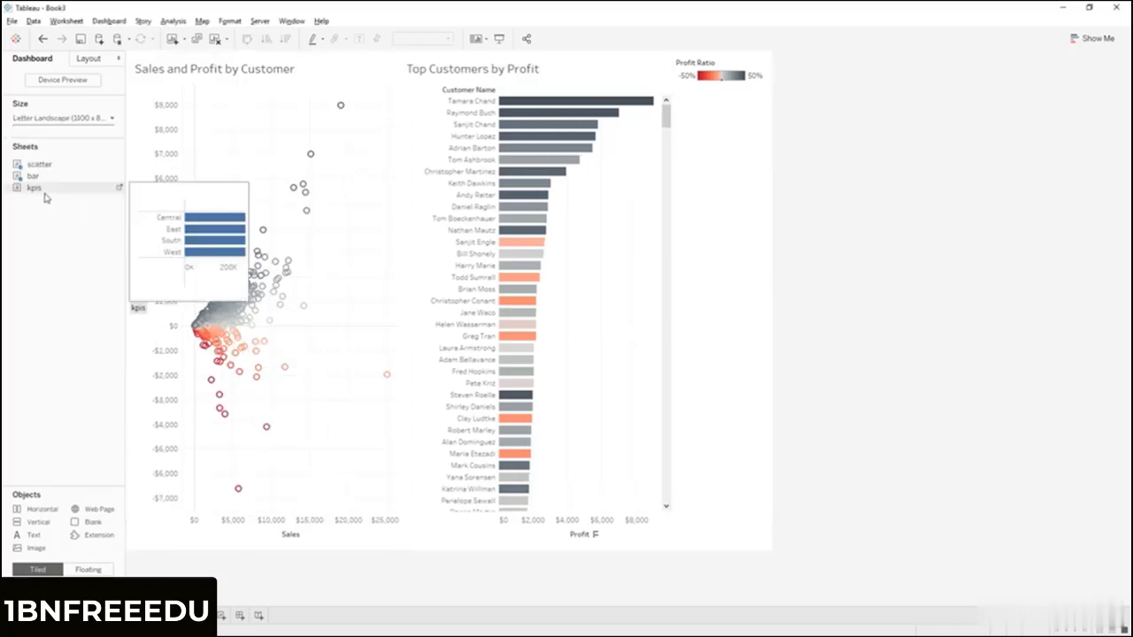
# - Place the kpis sheet across the dashboard above both charts and shrink its height to about its bars and axes
pyautogui.moveTo(44, 194); pyautogui.dragTo(473, 74)
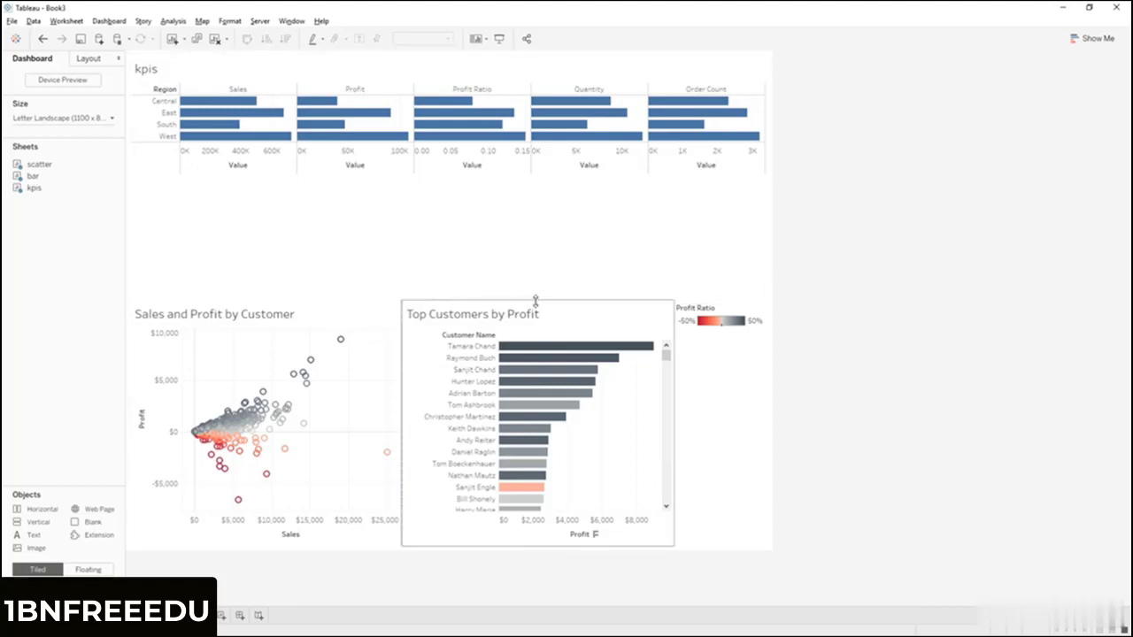
pyautogui.moveTo(540, 301); pyautogui.dragTo(570, 177)
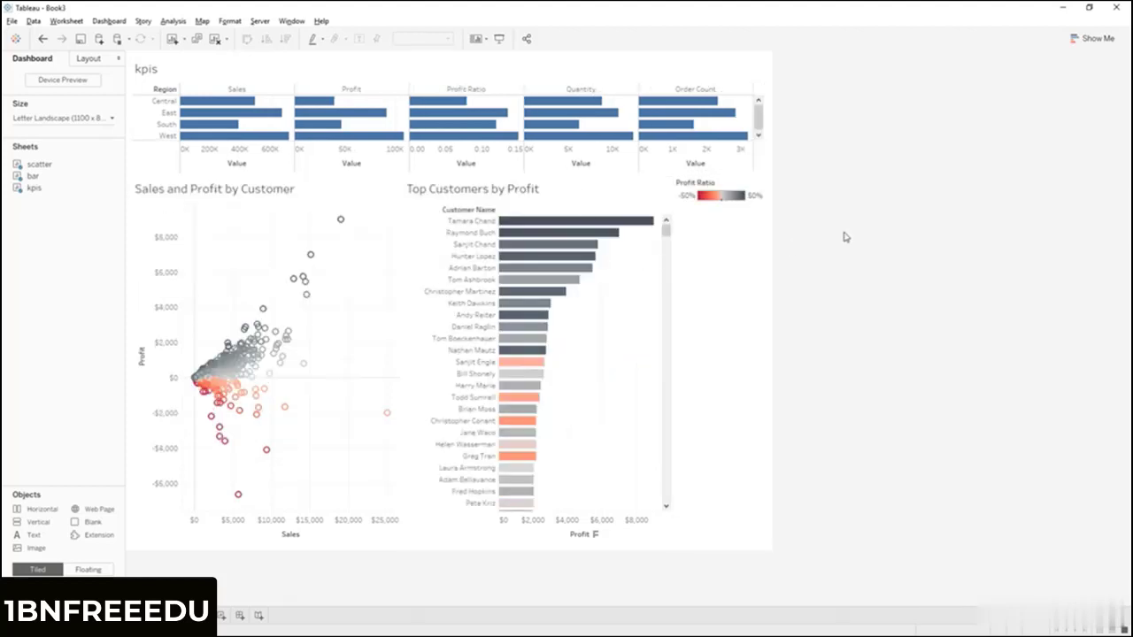
# - Replace the kpis sheet's title on the dashboard with Customer Analysis
pyautogui.click(160, 76)
pyautogui.doubleClick(160, 76)
pyautogui.hotkey('ctrl', 'a')
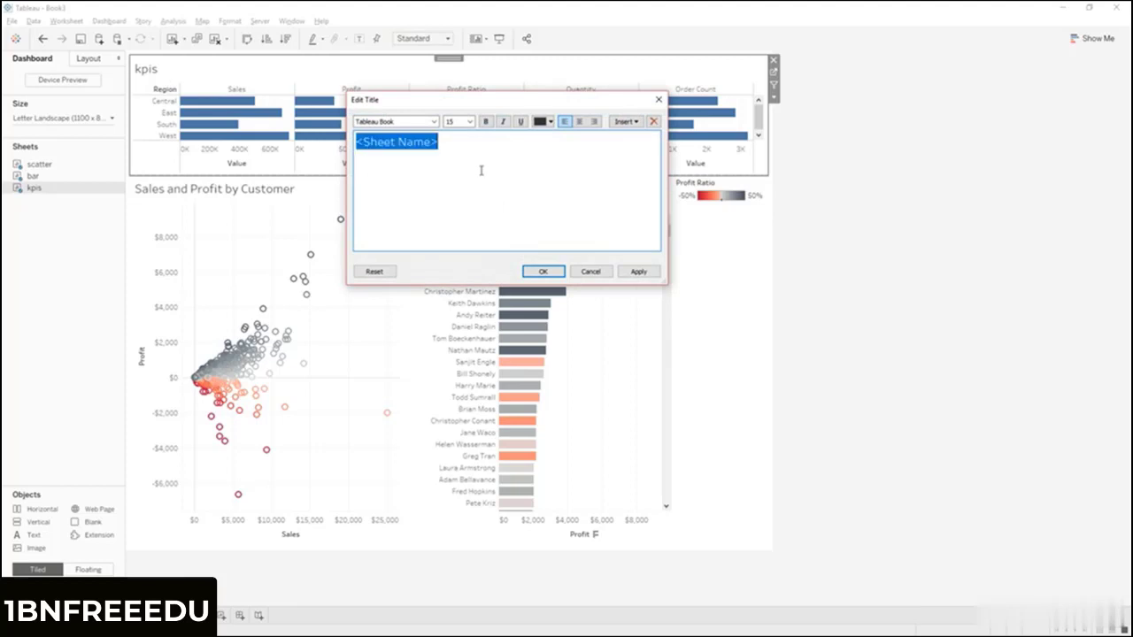
pyautogui.write('C')
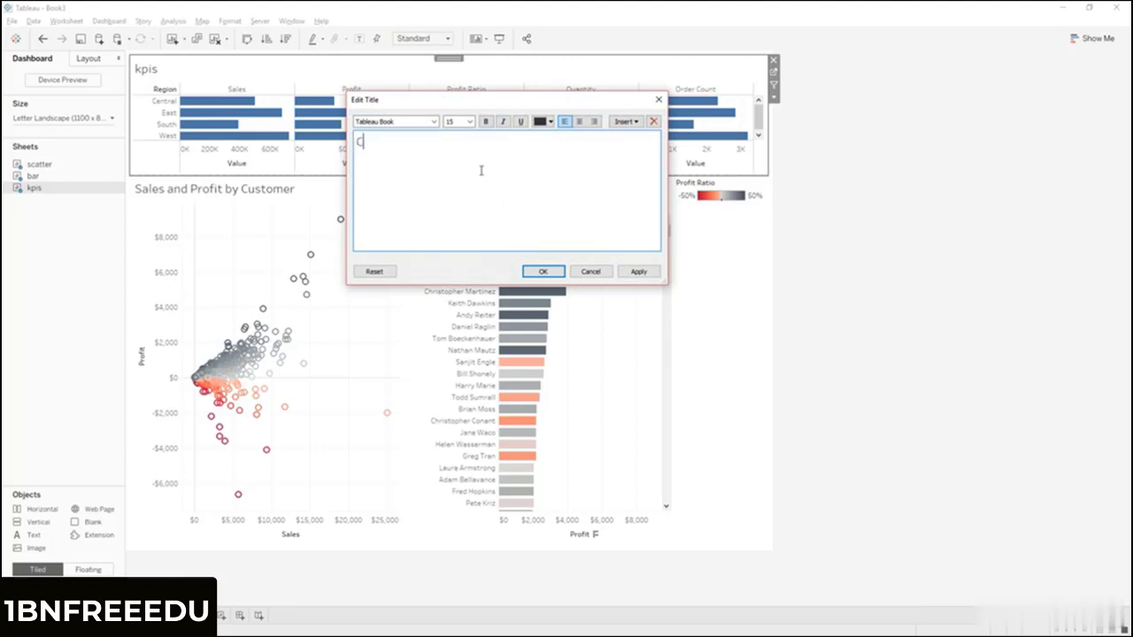
pyautogui.write('ustomer Analysis')
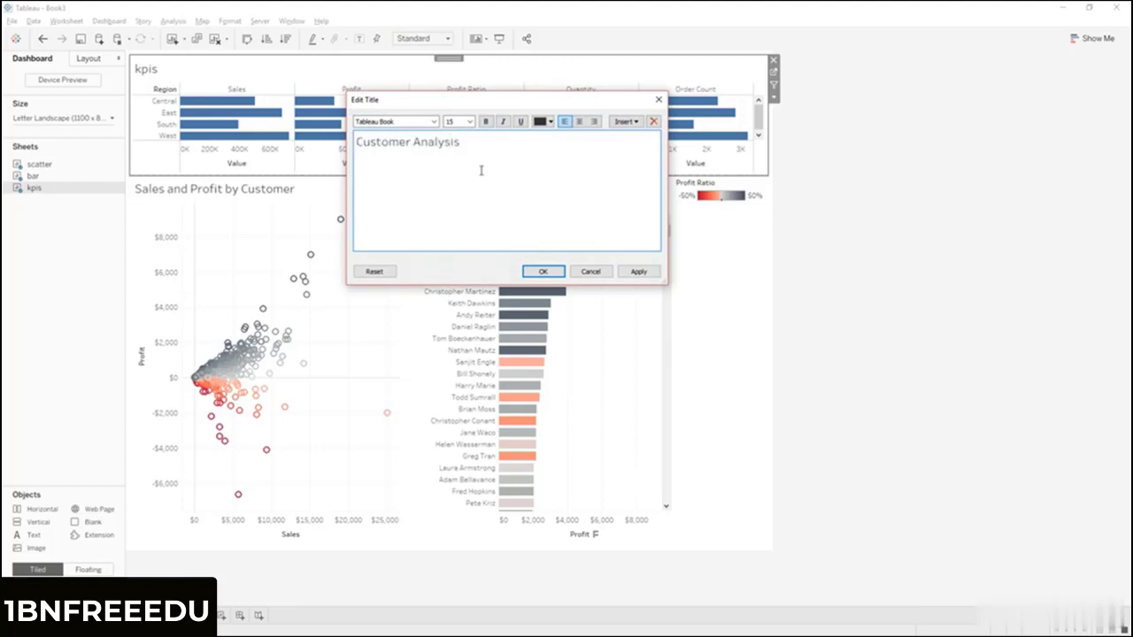
pyautogui.click(542, 270)
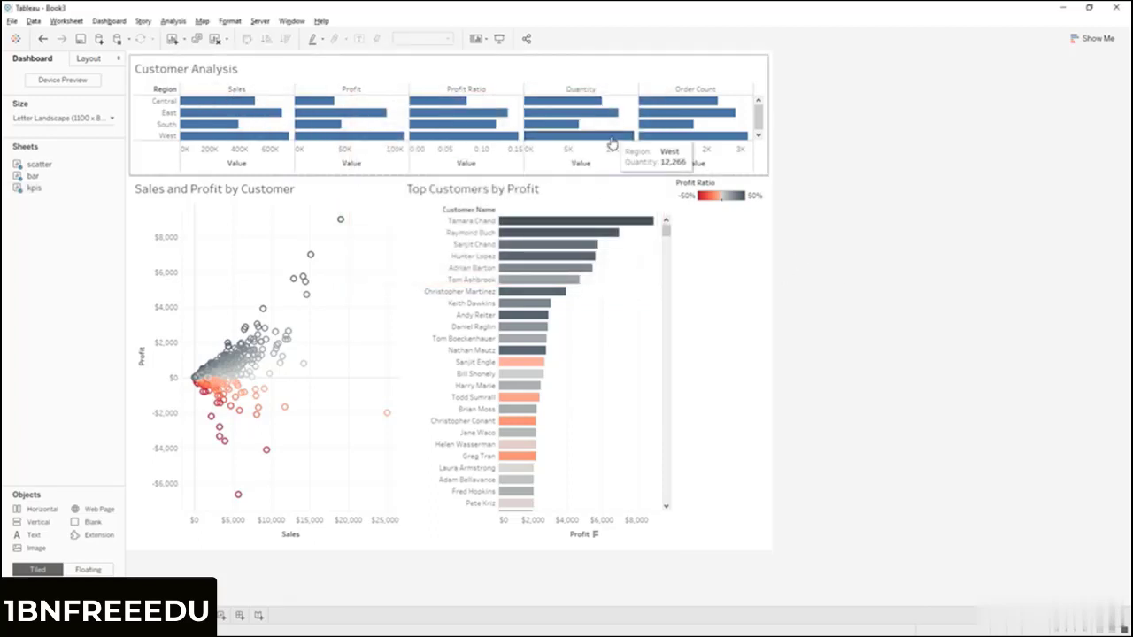
pyautogui.click(721, 96)
pyautogui.rightClick(722, 95)
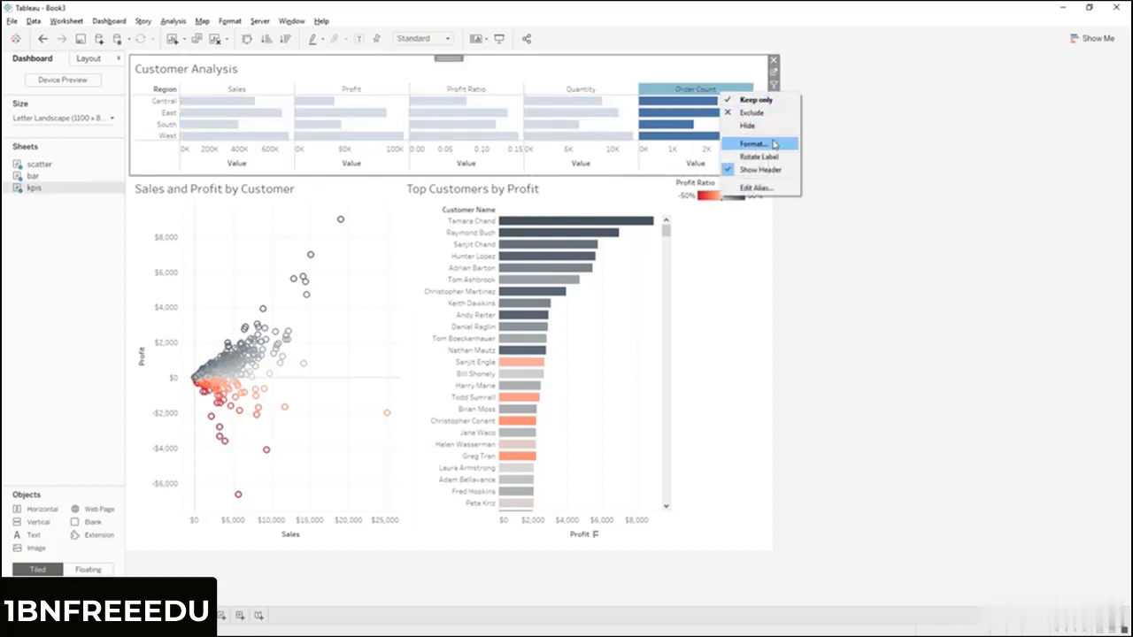
pyautogui.click(743, 144)
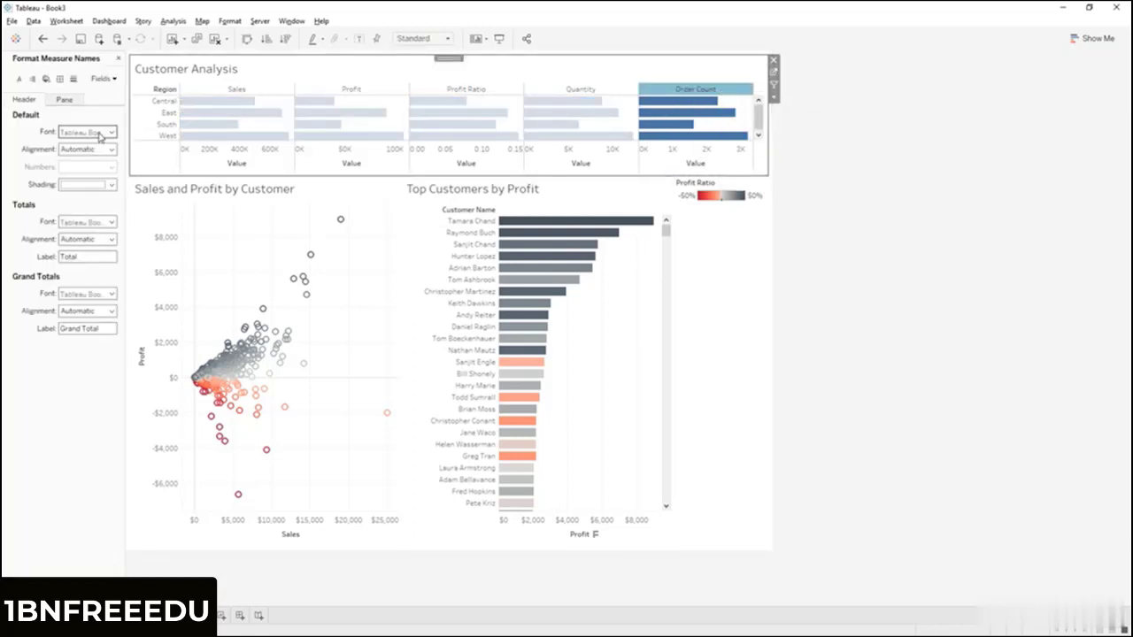
pyautogui.click(822, 195)
pyautogui.click(716, 89)
pyautogui.click(814, 104)
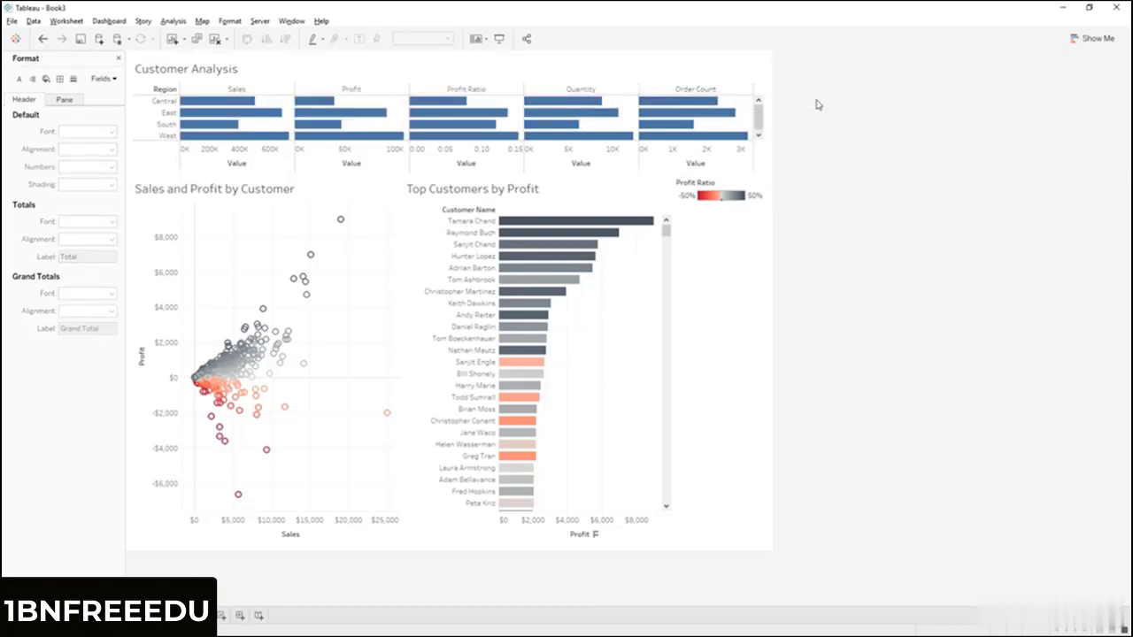
# - Format the workbook's worksheet font as size 12 and bold
pyautogui.click(230, 22)
pyautogui.click(259, 63)
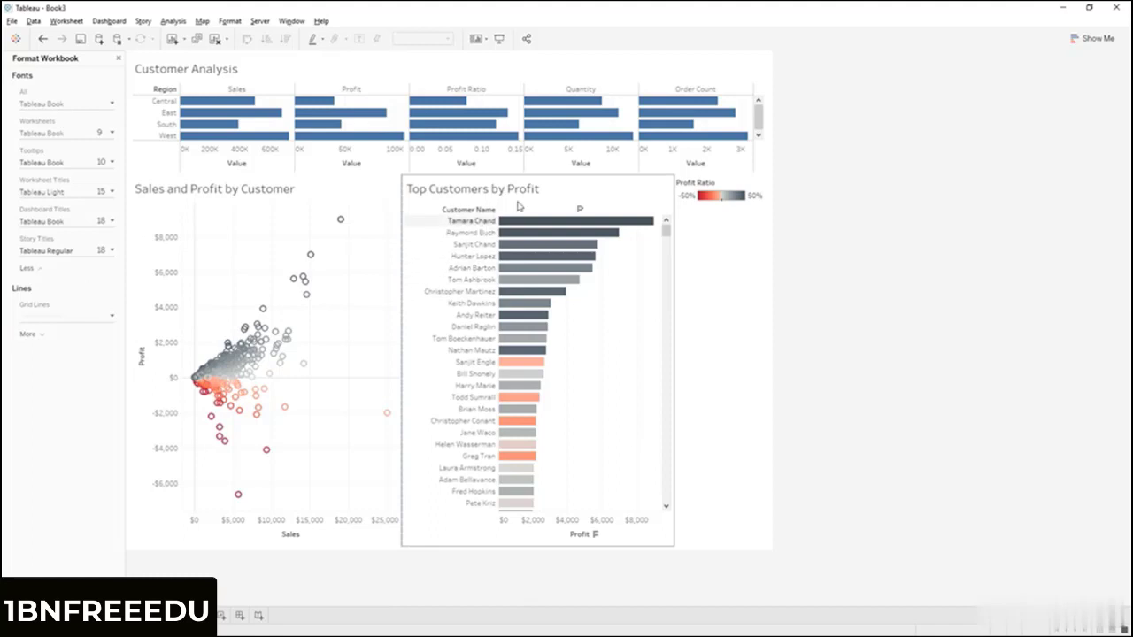
pyautogui.click(57, 135)
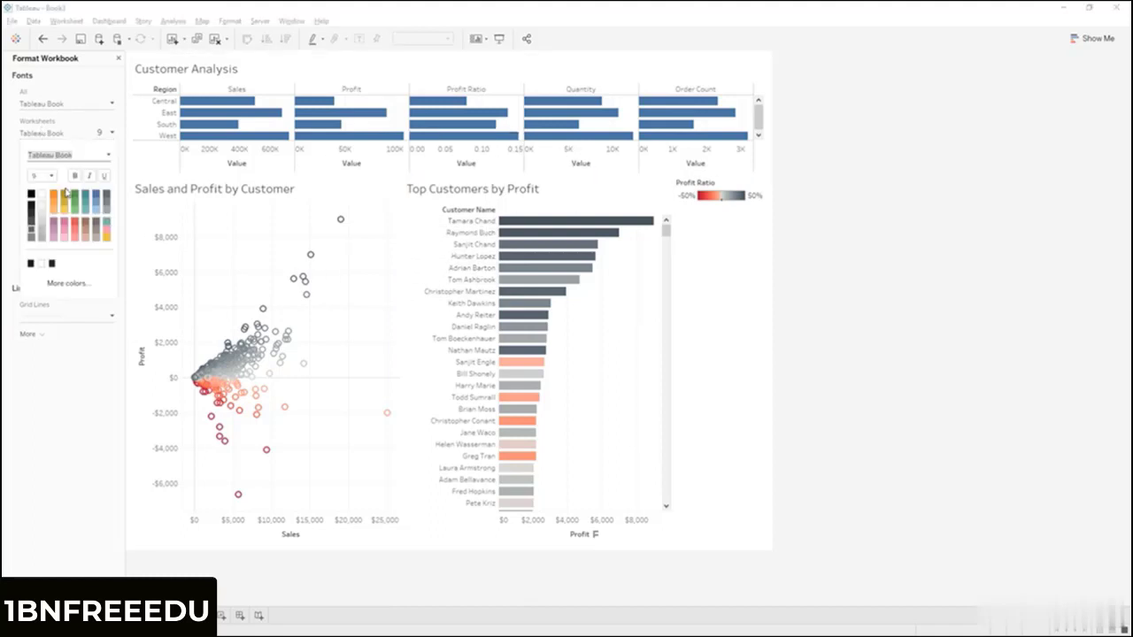
pyautogui.click(53, 177)
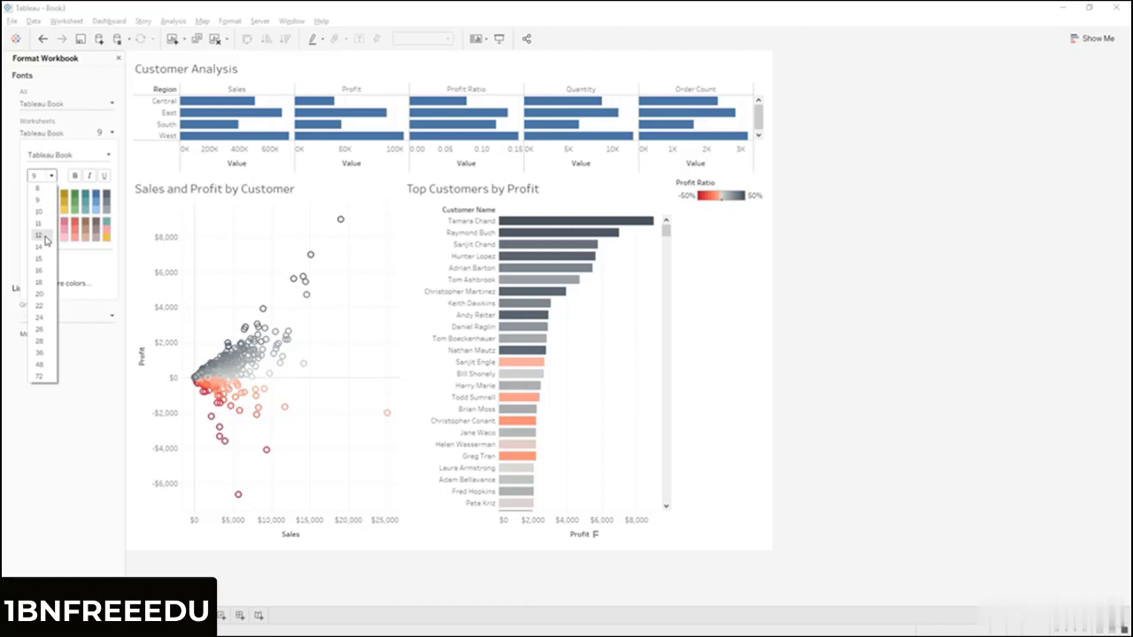
pyautogui.click(39, 235)
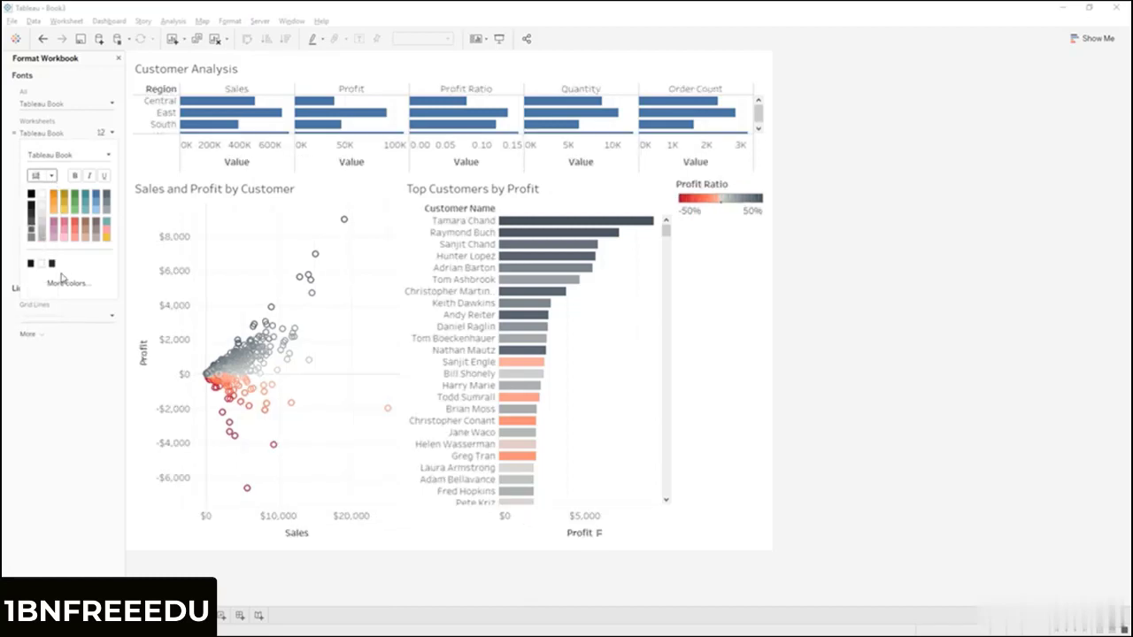
pyautogui.click(76, 177)
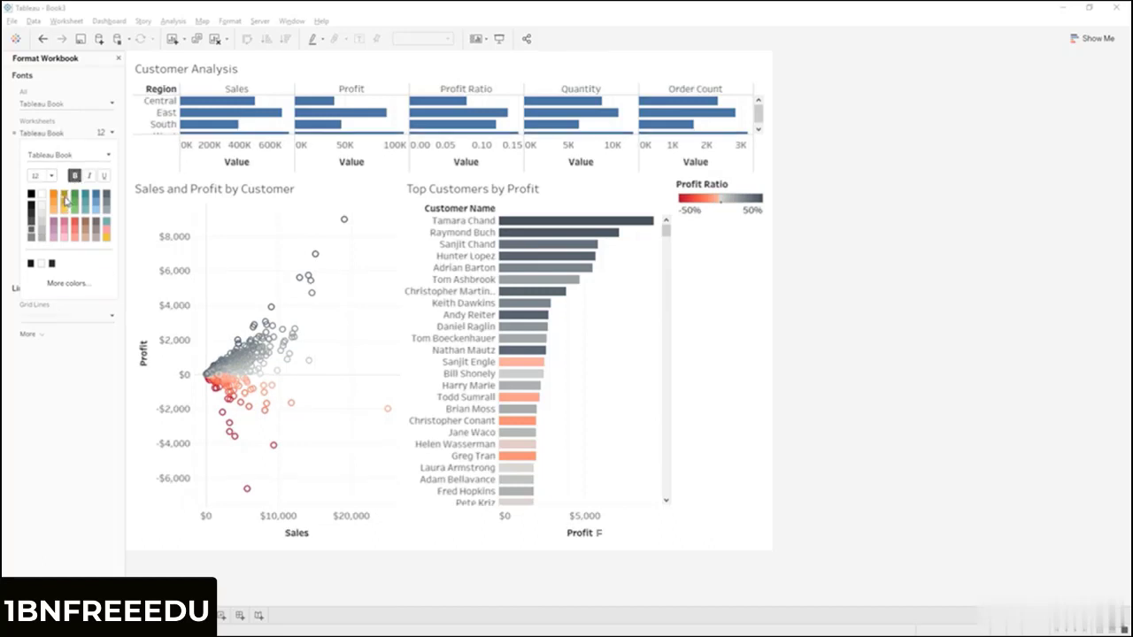
pyautogui.click(79, 451)
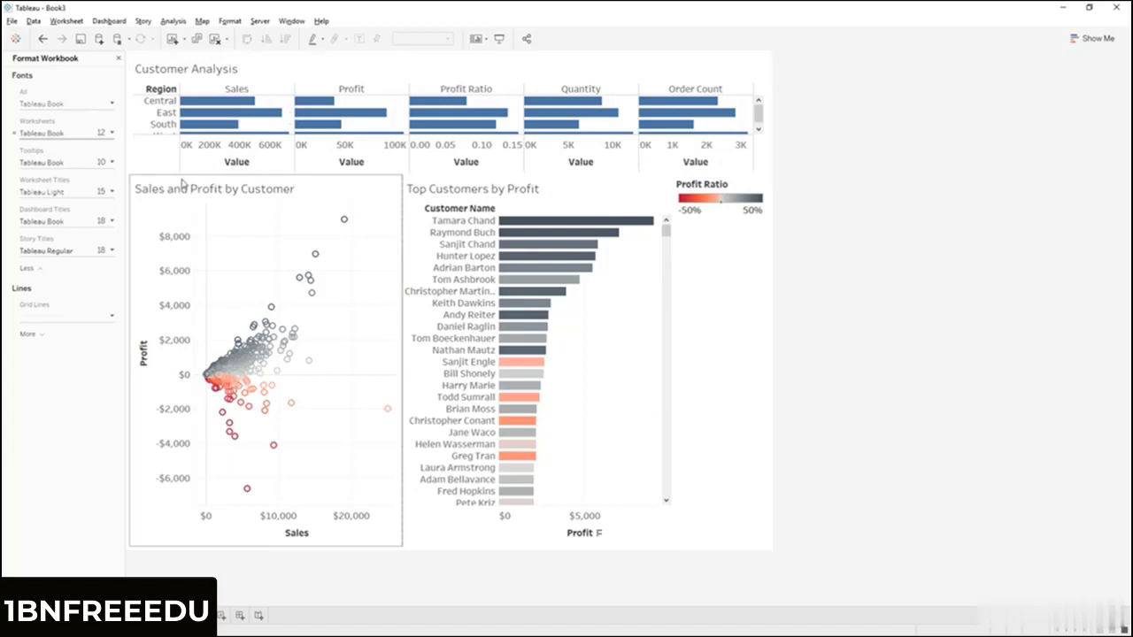
# - Increase the height of the Customer Analysis section on the dashboard to fit all four region rows
pyautogui.moveTo(183, 176); pyautogui.dragTo(183, 196)
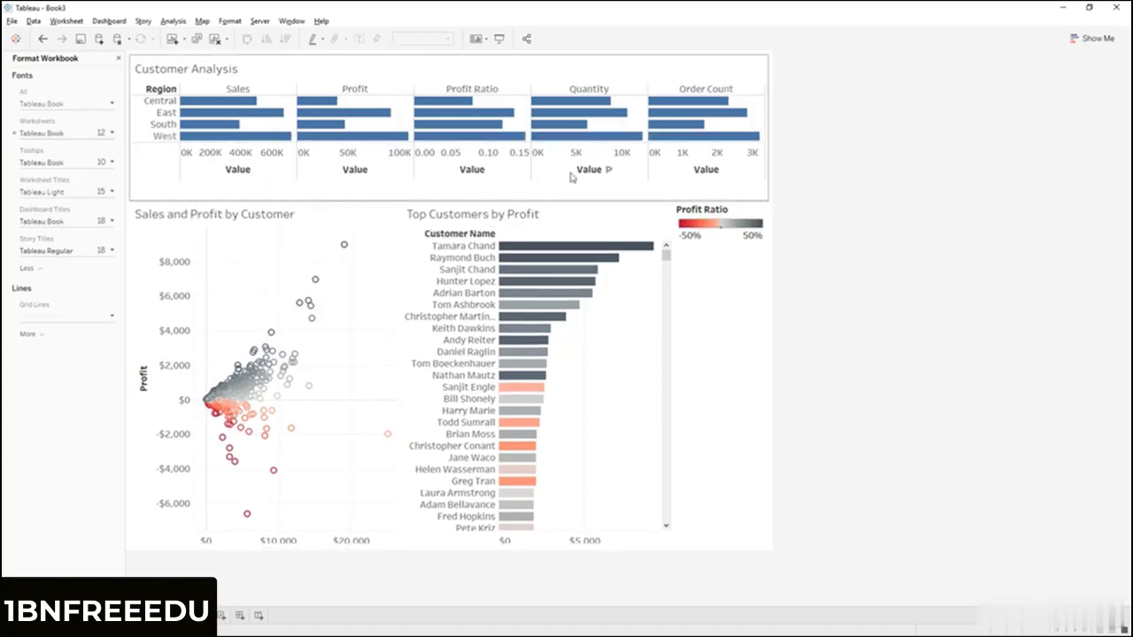
pyautogui.click(665, 193)
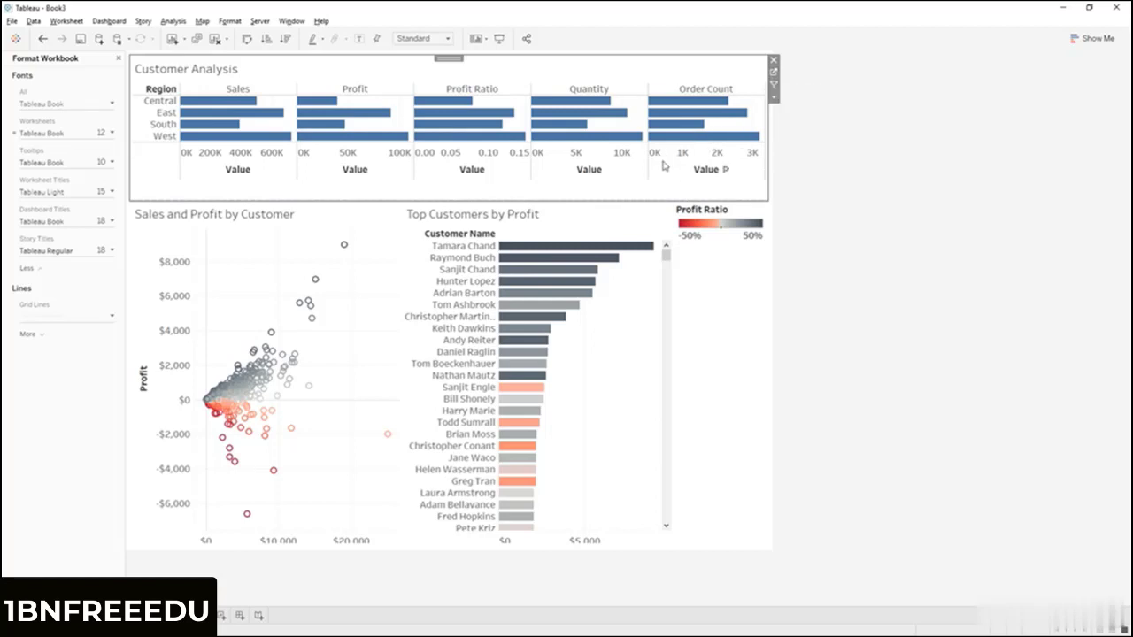
# - Open the kpis worksheet from the dashboard and hide the value axes beneath the five measures' bars
pyautogui.click(774, 76)
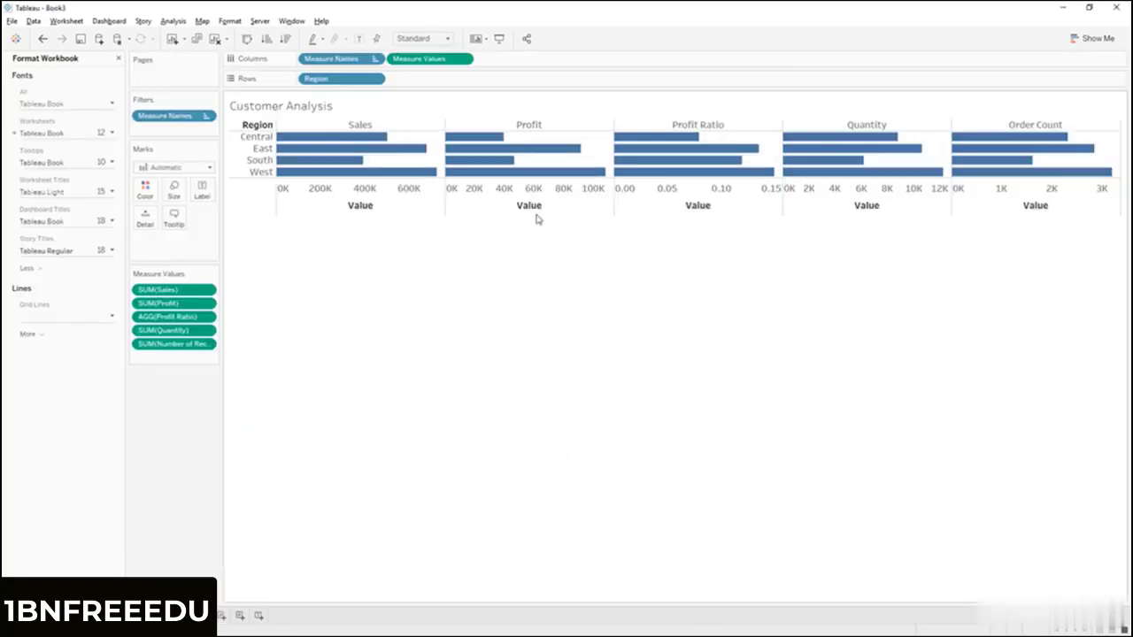
pyautogui.click(518, 203)
pyautogui.rightClick(520, 202)
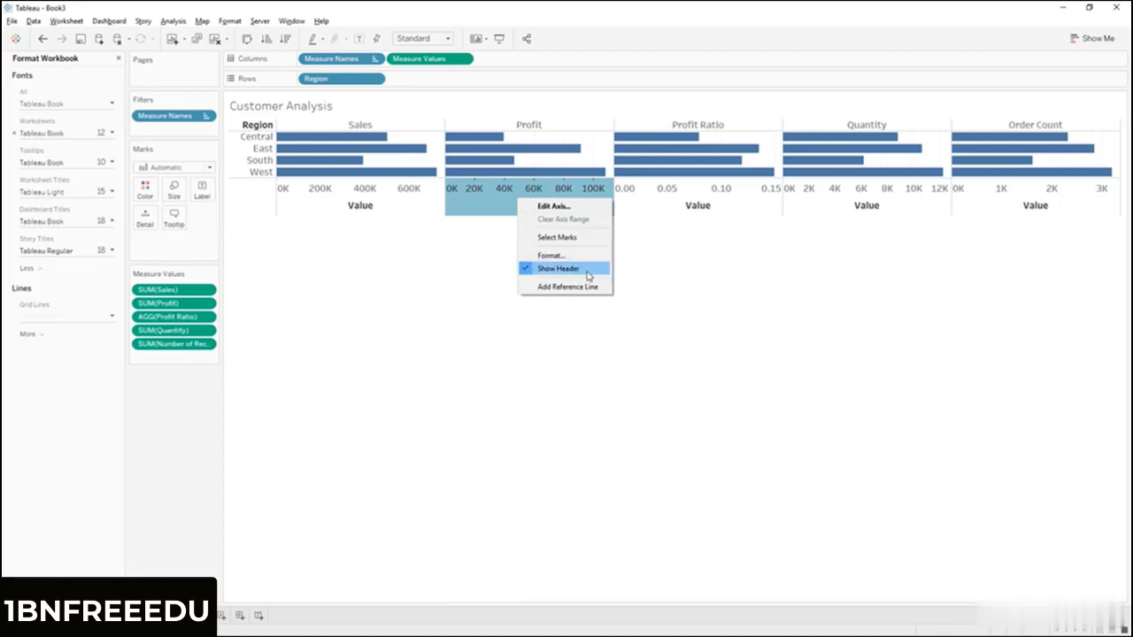
pyautogui.click(435, 276)
pyautogui.click(435, 275)
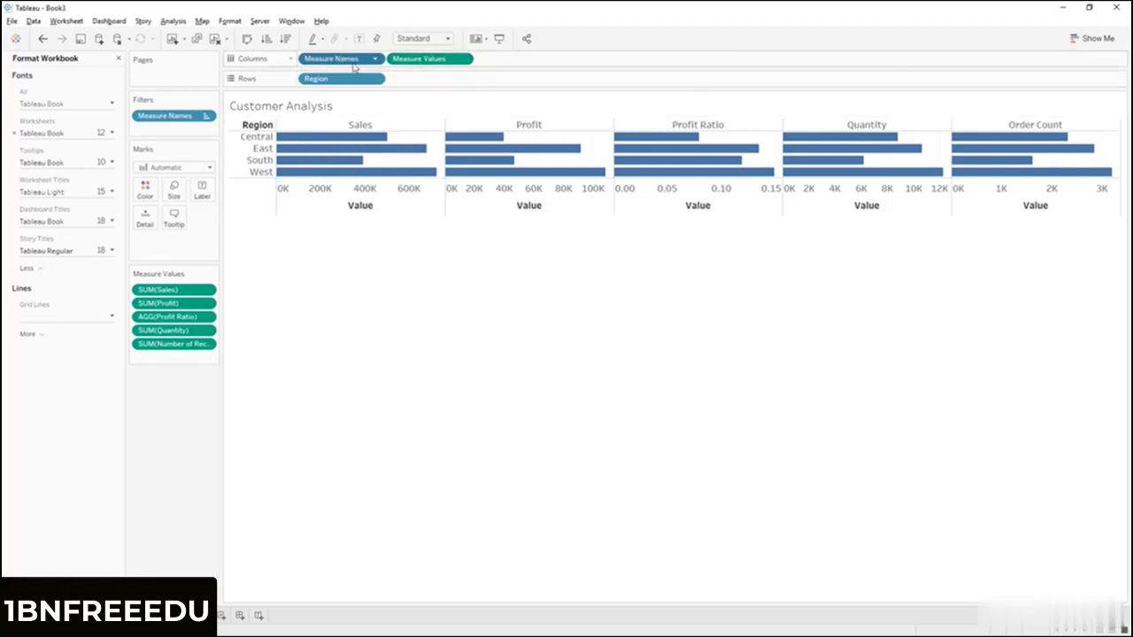
pyautogui.rightClick(536, 203)
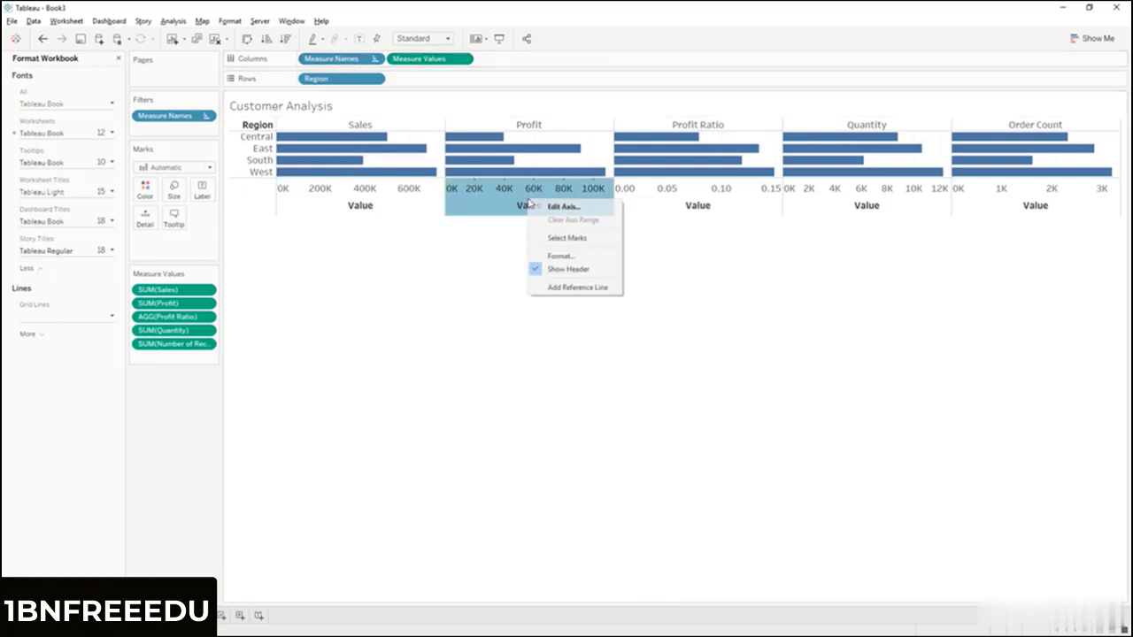
pyautogui.click(589, 269)
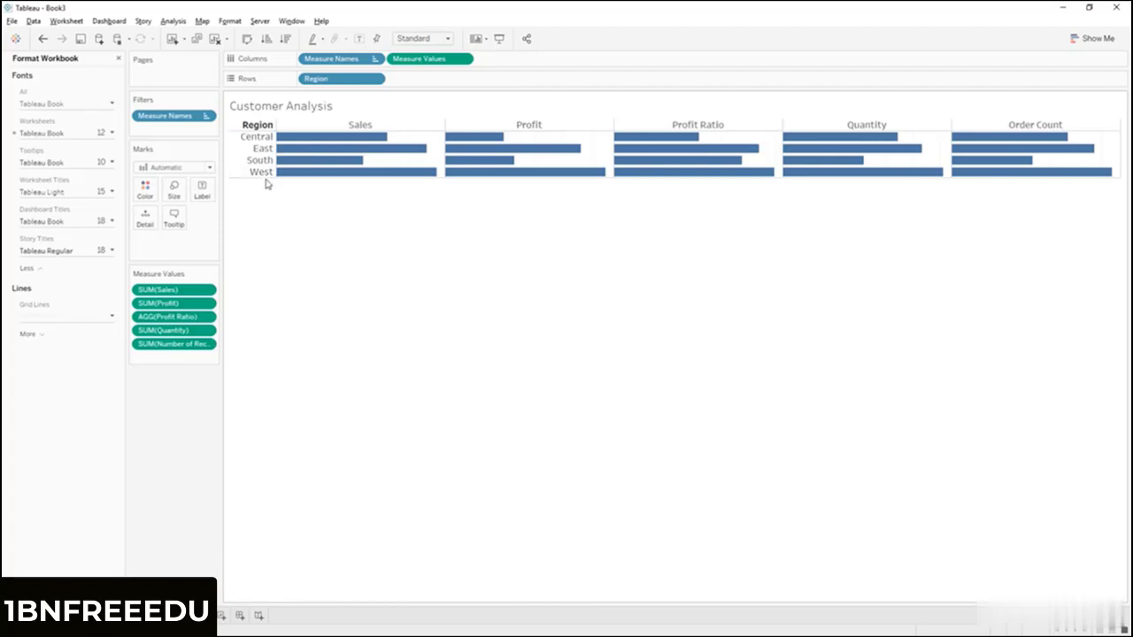
# - Make the region rows taller so the bars are thicker, and hide the Region field label above the row names
pyautogui.moveTo(265, 182); pyautogui.dragTo(267, 210)
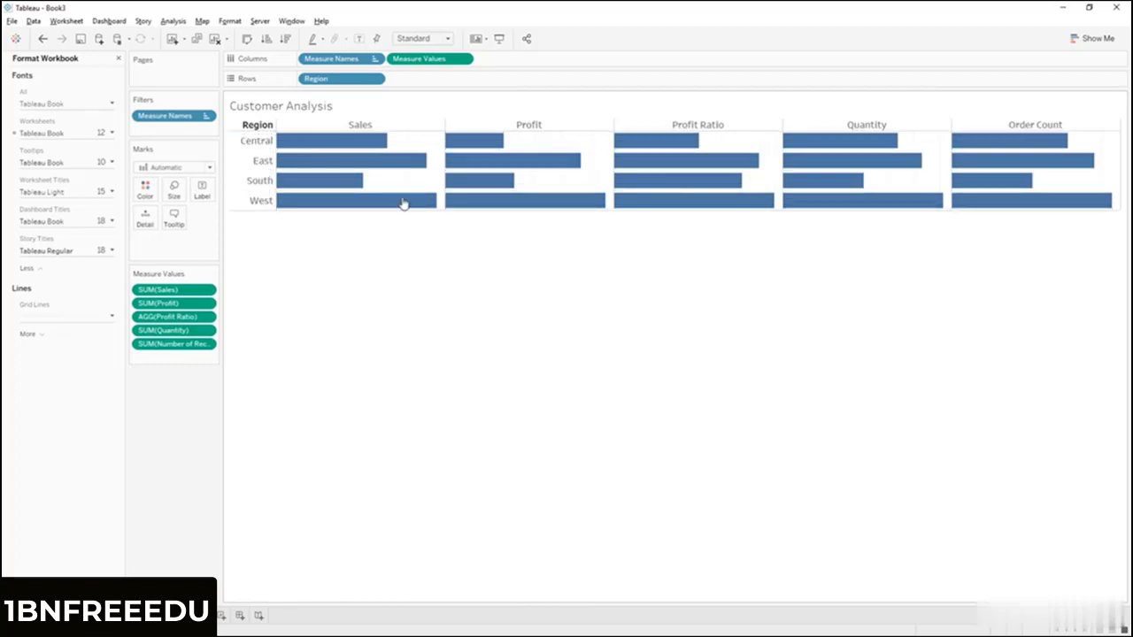
pyautogui.rightClick(244, 128)
pyautogui.click(280, 245)
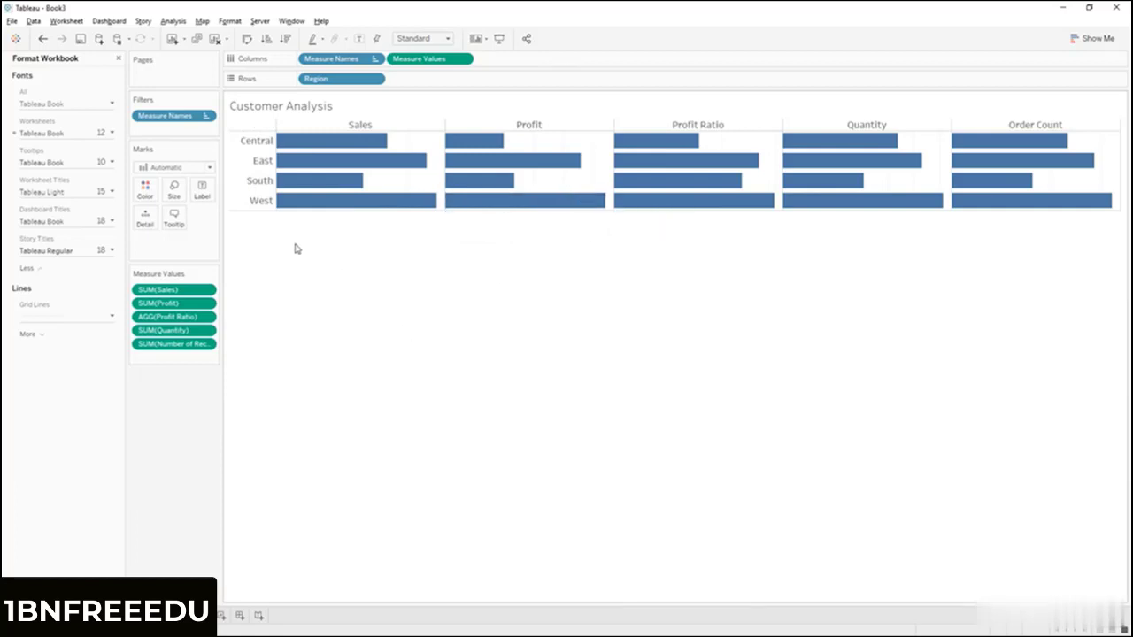
# - Close the workbook formatting and show mark labels on all the region bars
pyautogui.click(118, 57)
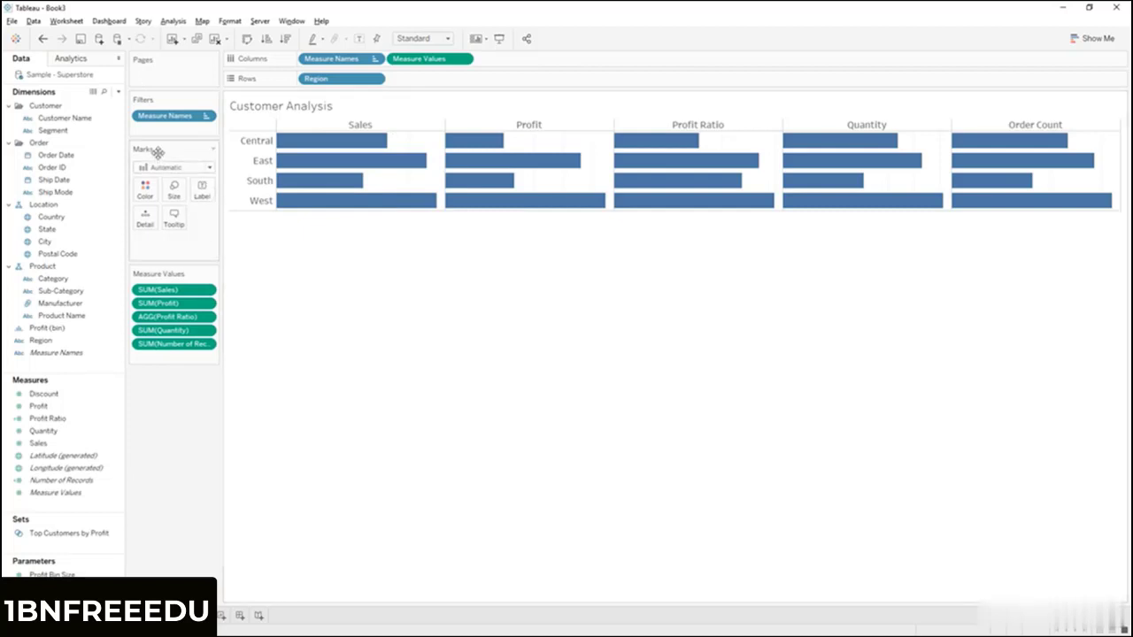
pyautogui.moveTo(276, 146)
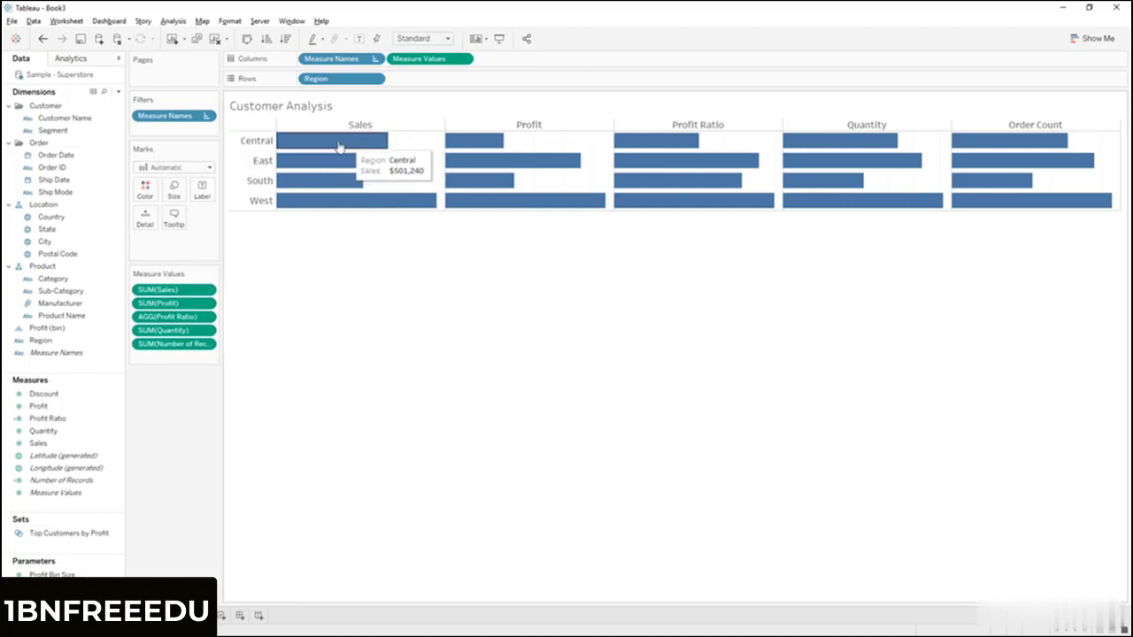
pyautogui.click(201, 189)
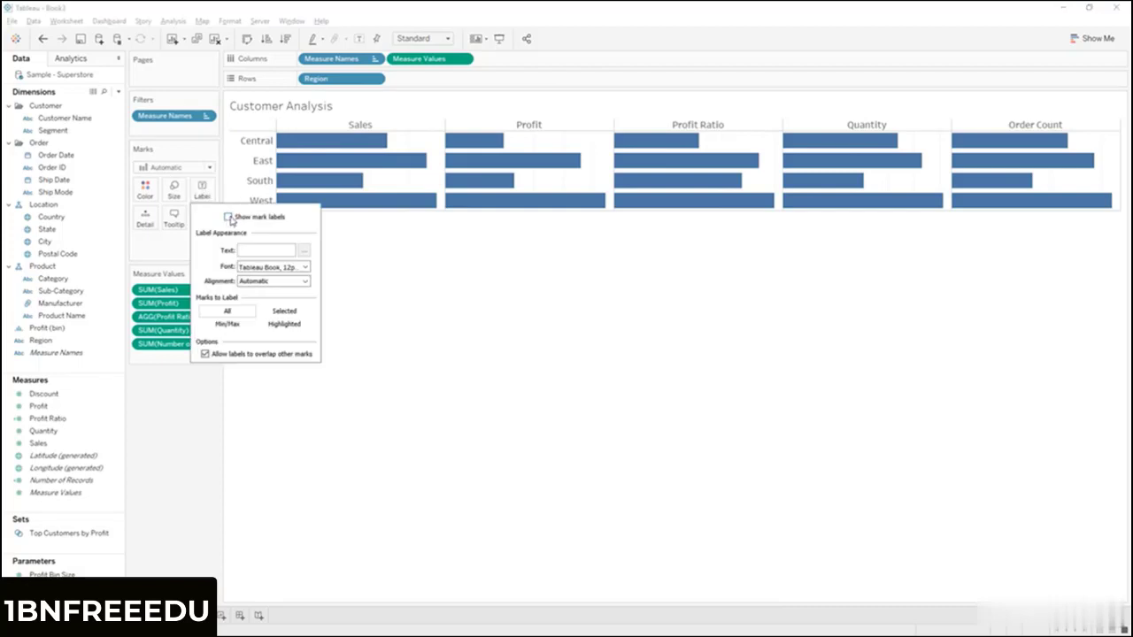
pyautogui.click(229, 218)
pyautogui.click(527, 325)
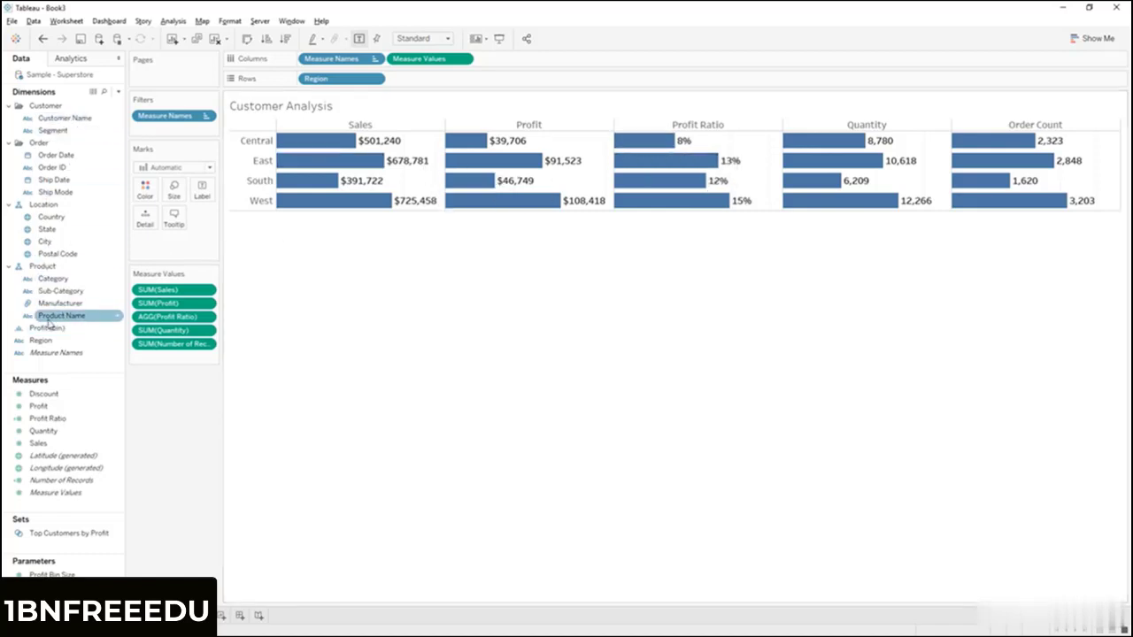
# - Set the default number format of the Sales measure to display its custom currency in thousands (K)
pyautogui.rightClick(55, 447)
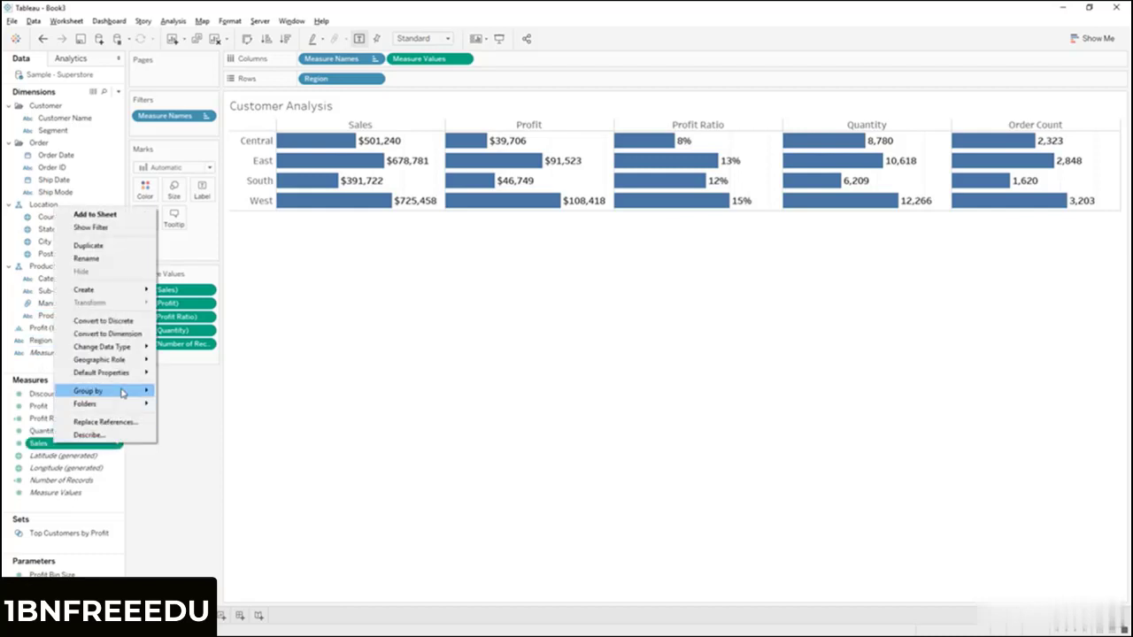
pyautogui.moveTo(121, 372)
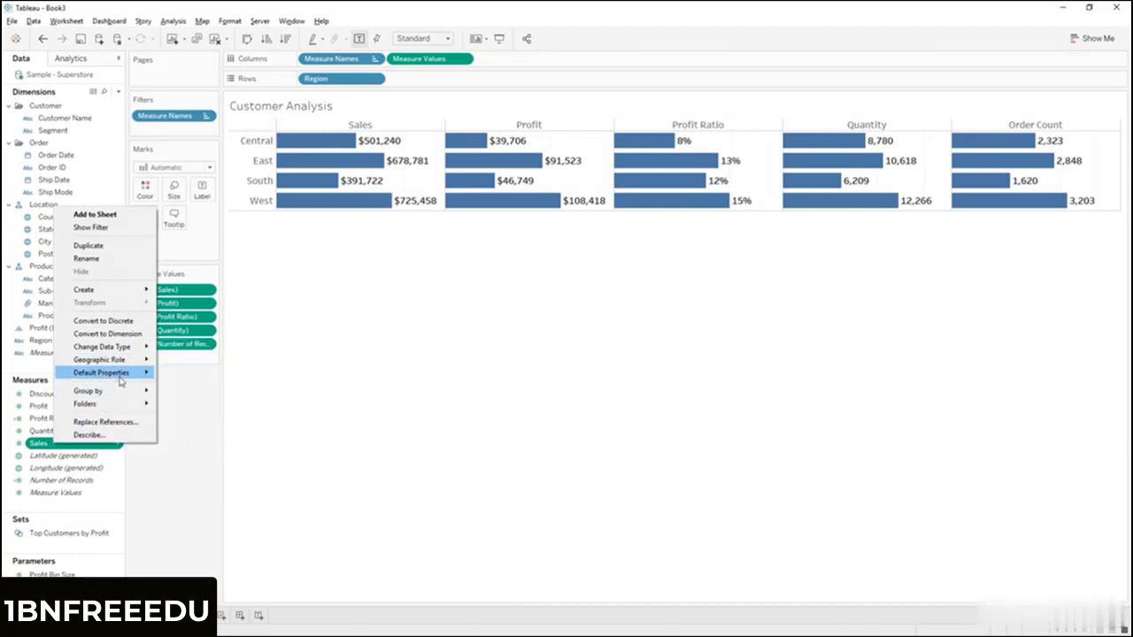
pyautogui.click(209, 399)
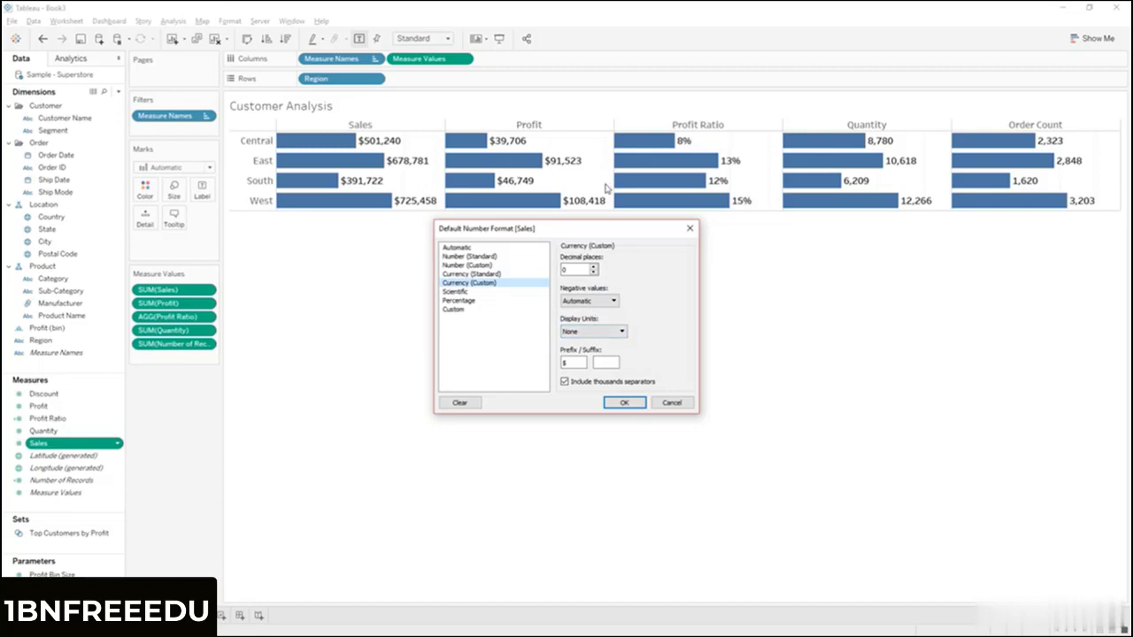
pyautogui.moveTo(601, 232); pyautogui.dragTo(603, 258)
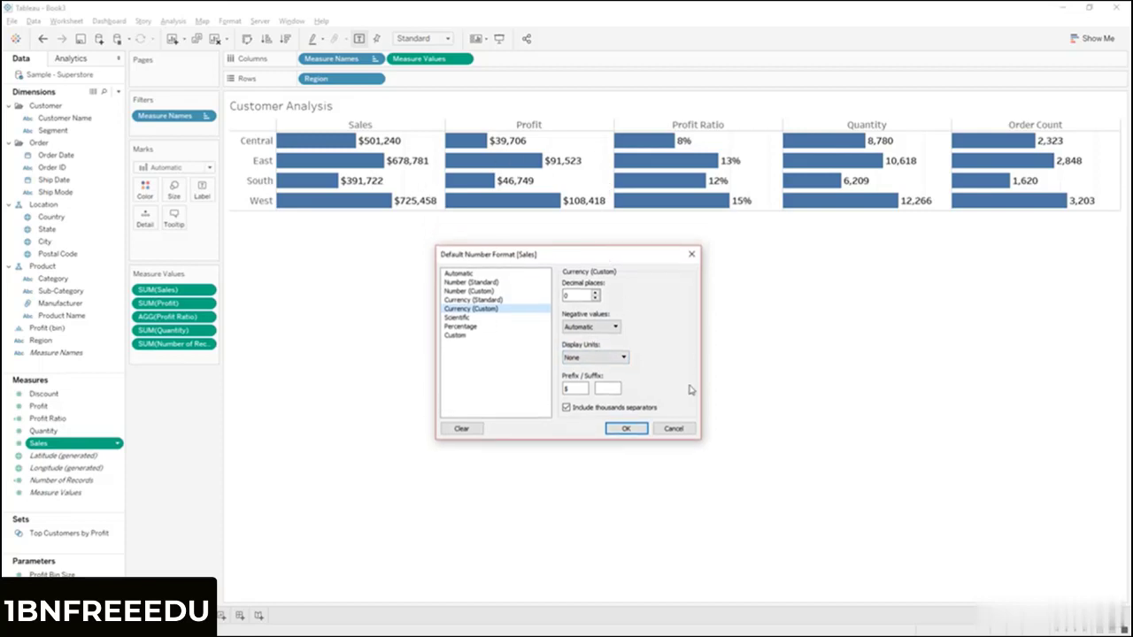
pyautogui.click(613, 361)
pyautogui.click(609, 379)
pyautogui.click(625, 428)
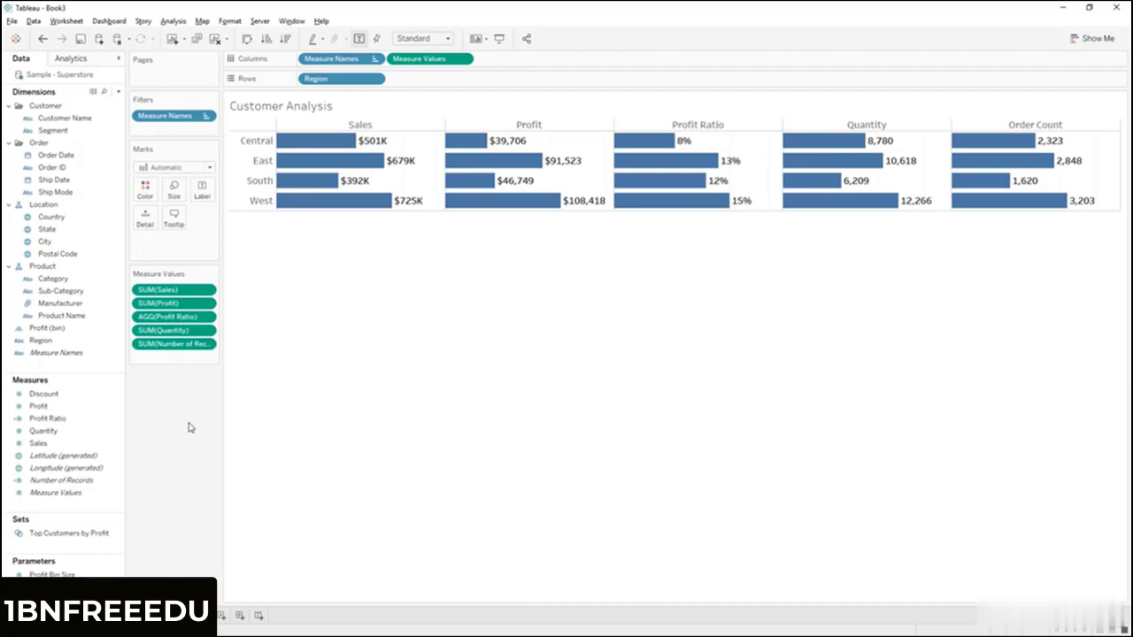
# - Format the kpis sheet's borders by lowering the column divider level to its minimum
pyautogui.rightClick(423, 144)
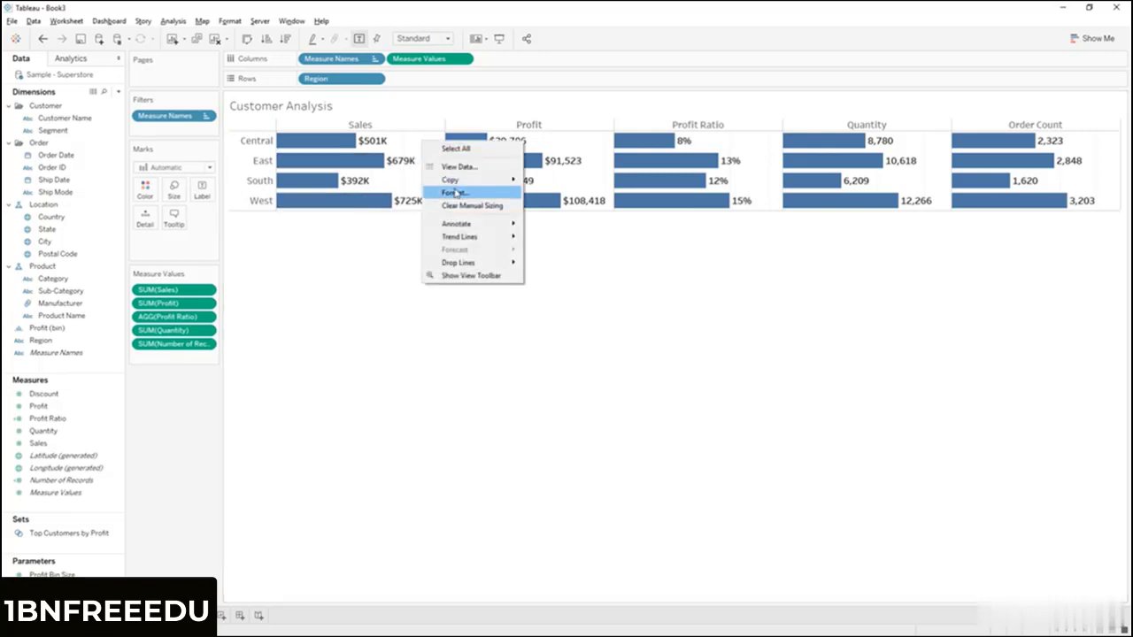
pyautogui.click(413, 147)
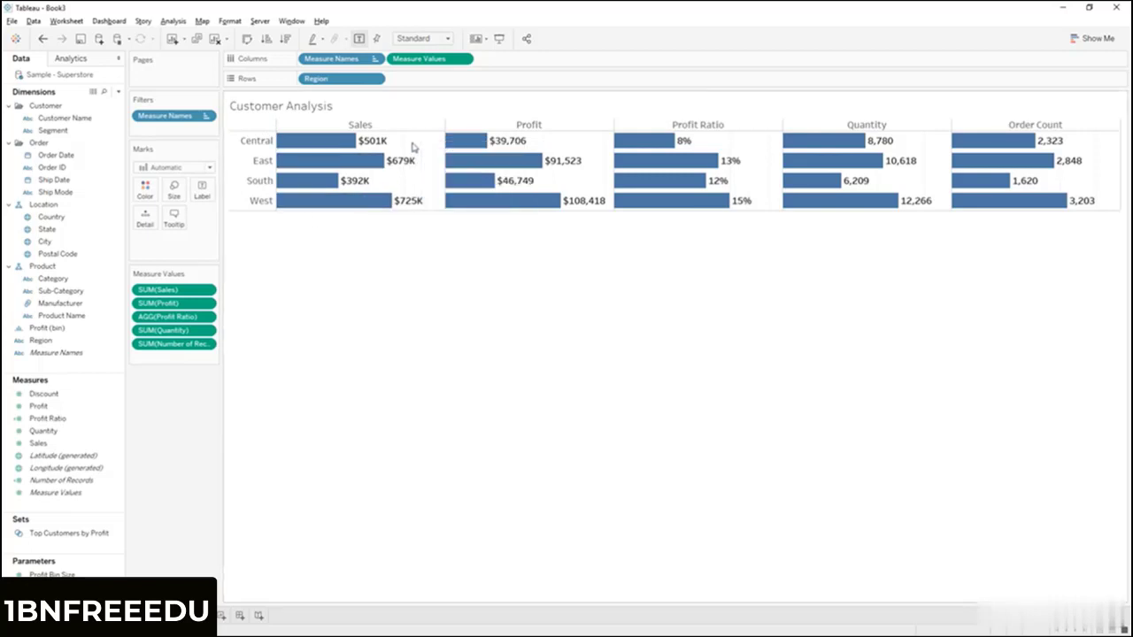
pyautogui.rightClick(423, 147)
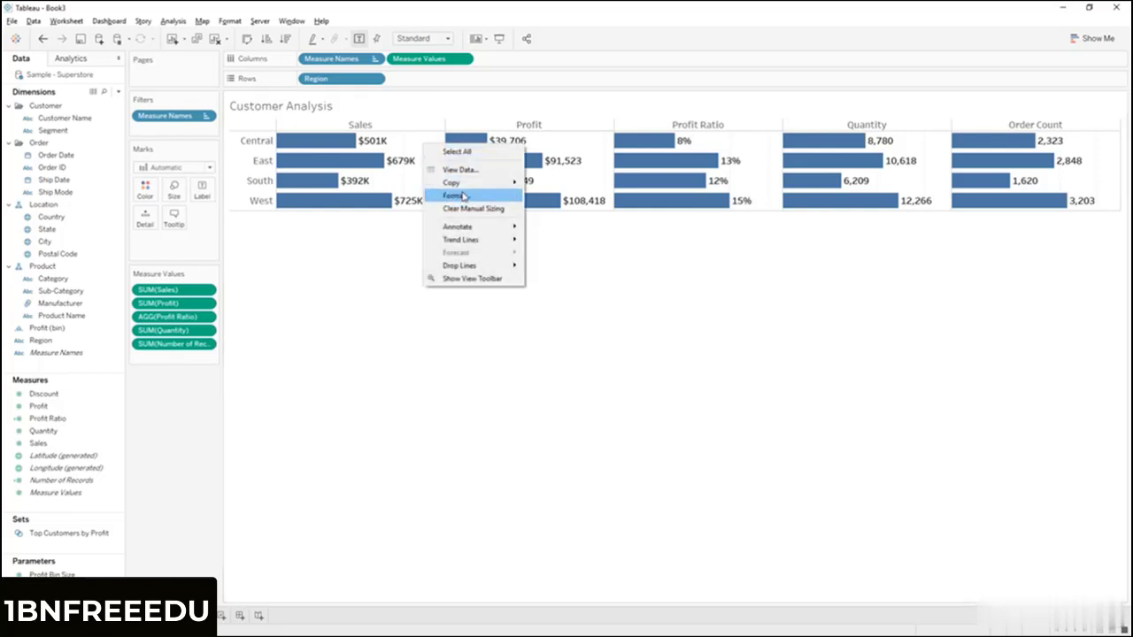
pyautogui.click(447, 195)
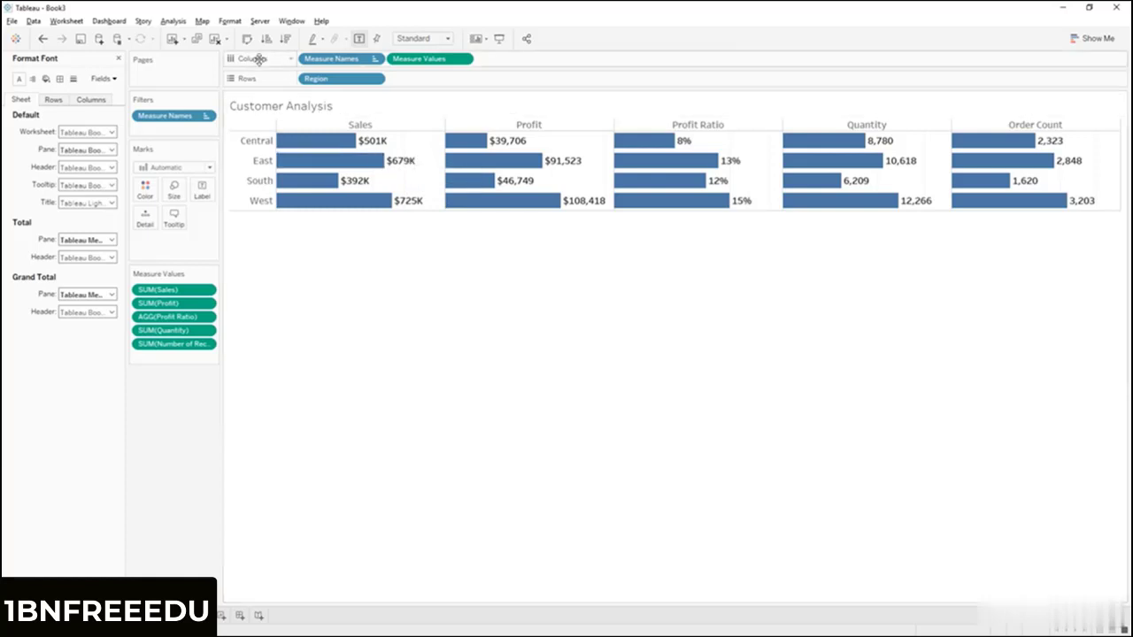
pyautogui.click(60, 79)
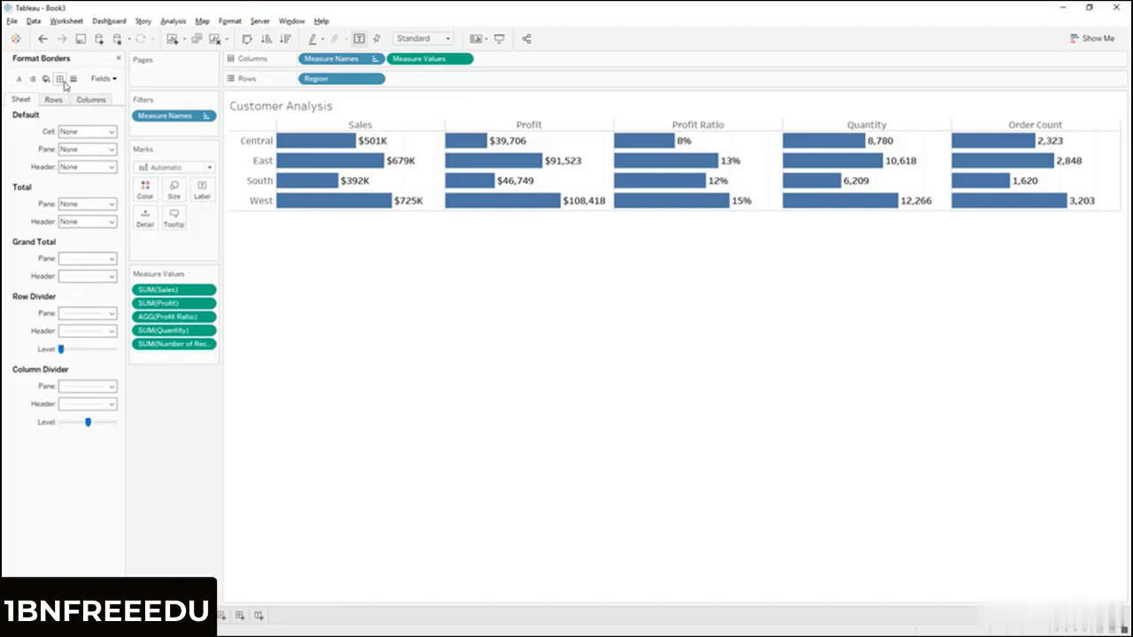
pyautogui.click(61, 424)
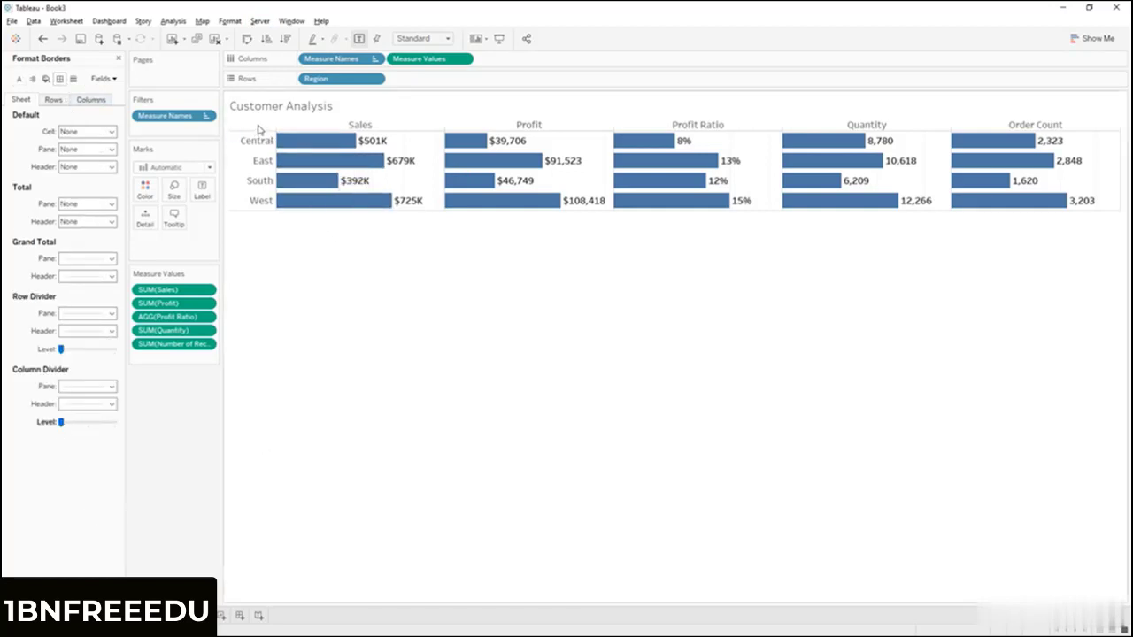
# - Set the grid lines for the sheet's columns to None
pyautogui.click(50, 103)
pyautogui.click(92, 103)
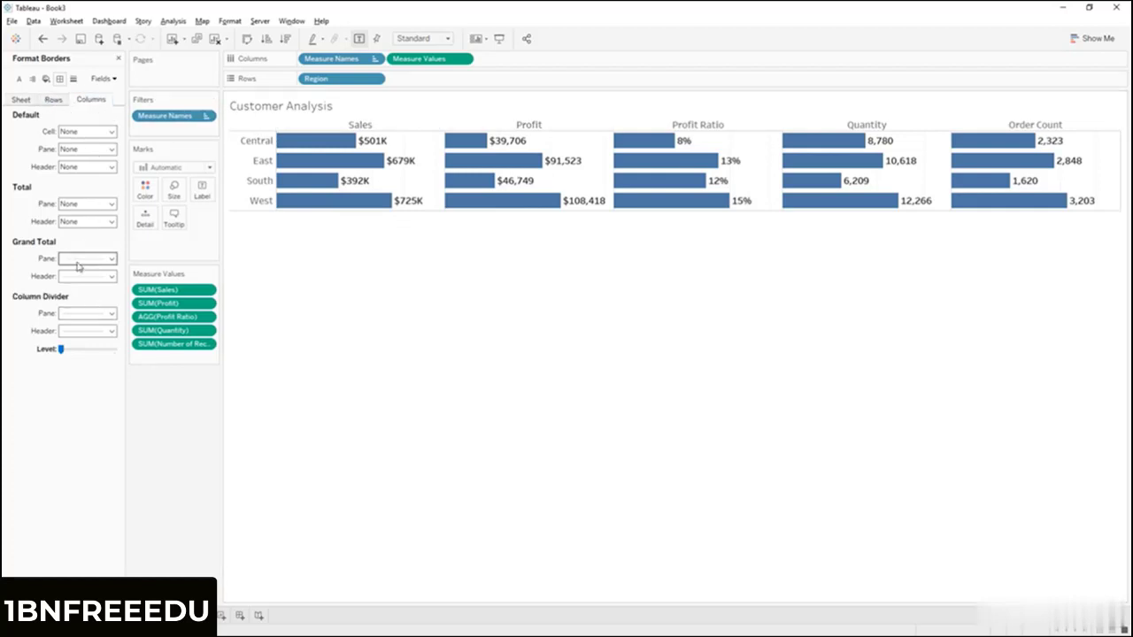
pyautogui.click(74, 79)
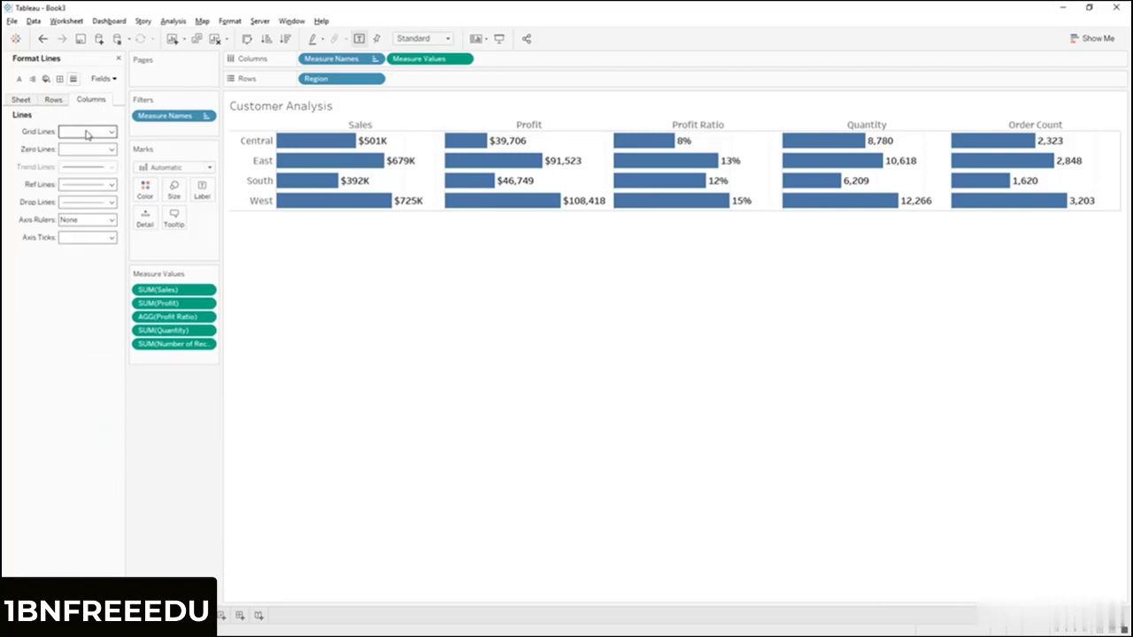
pyautogui.click(86, 131)
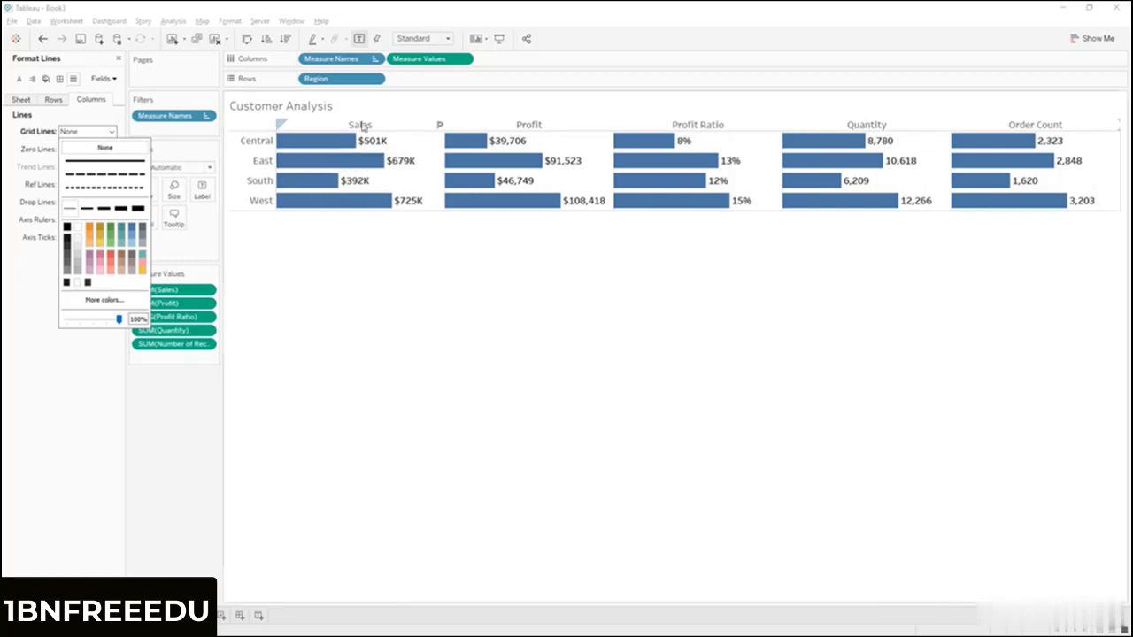
pyautogui.click(71, 121)
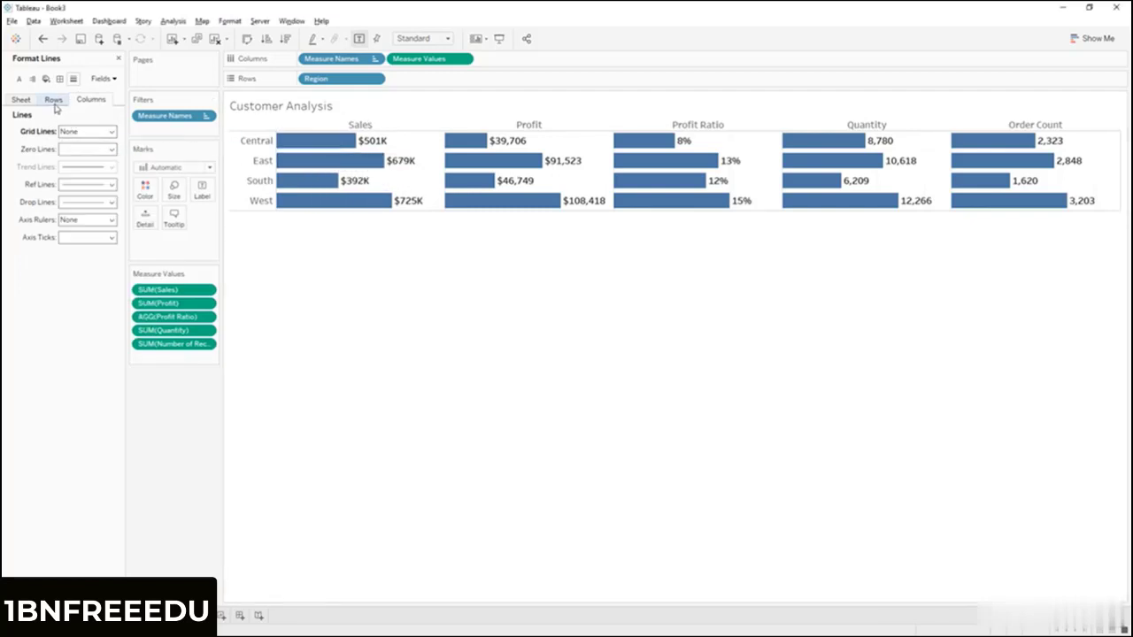
# - Set the zero lines for the whole sheet to None and check the line settings for columns and rows
pyautogui.click(53, 103)
pyautogui.click(25, 101)
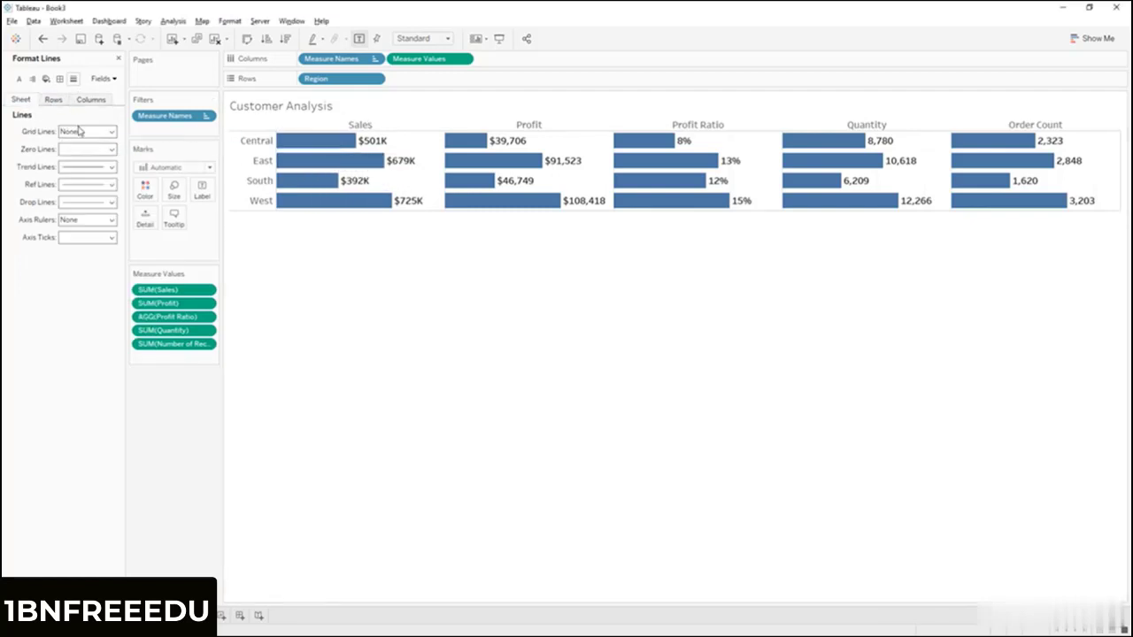
pyautogui.click(84, 148)
pyautogui.click(84, 166)
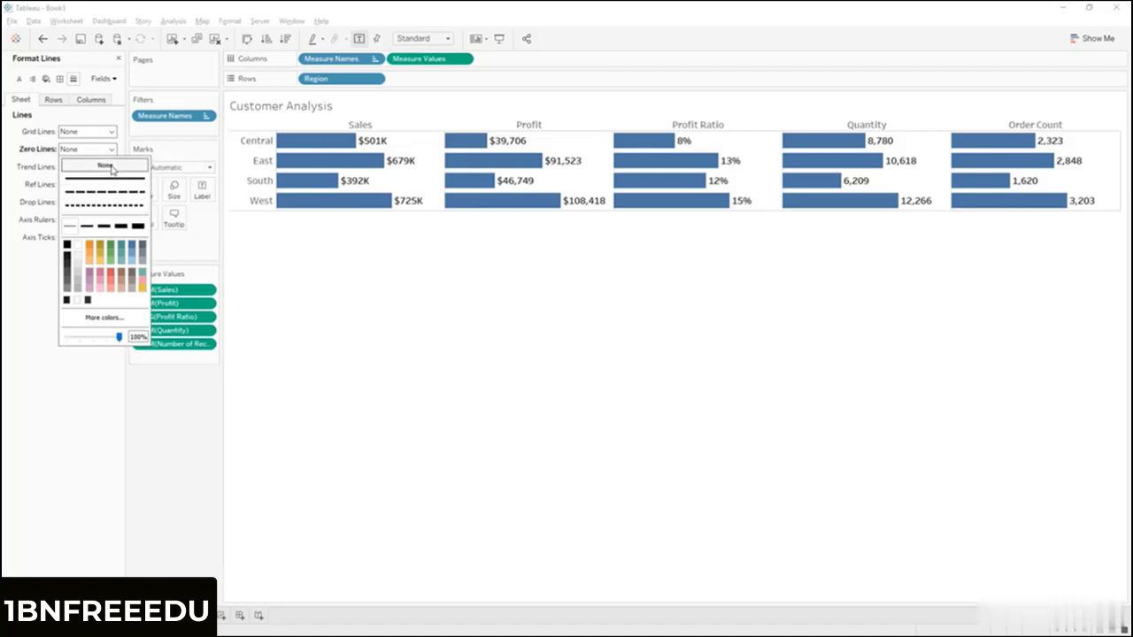
pyautogui.click(414, 253)
pyautogui.click(90, 100)
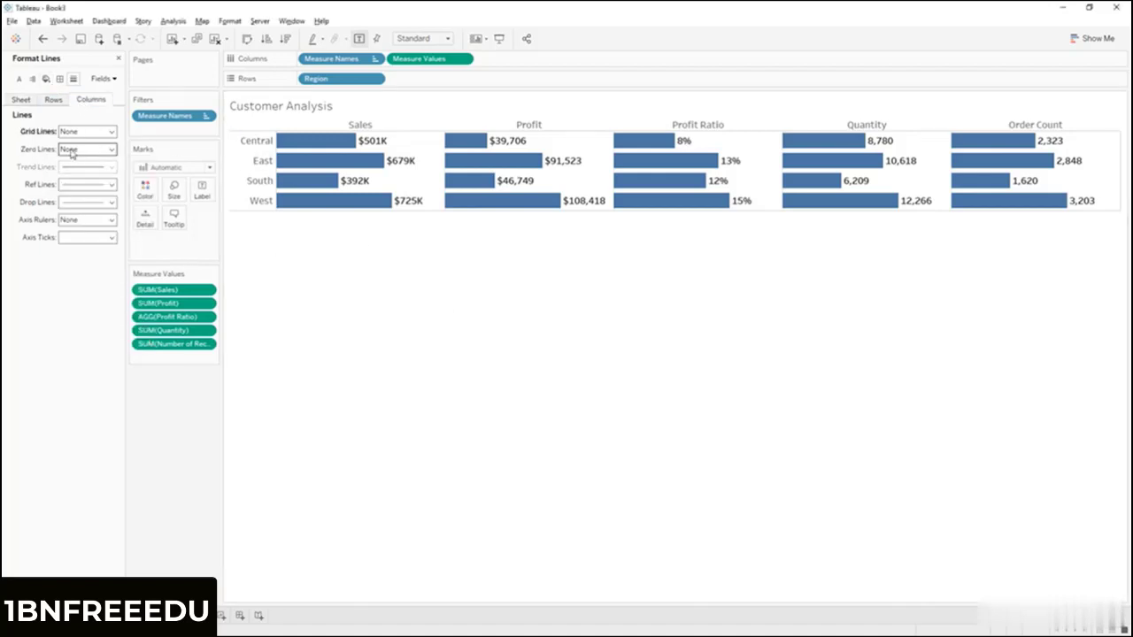
pyautogui.click(55, 101)
pyautogui.click(22, 100)
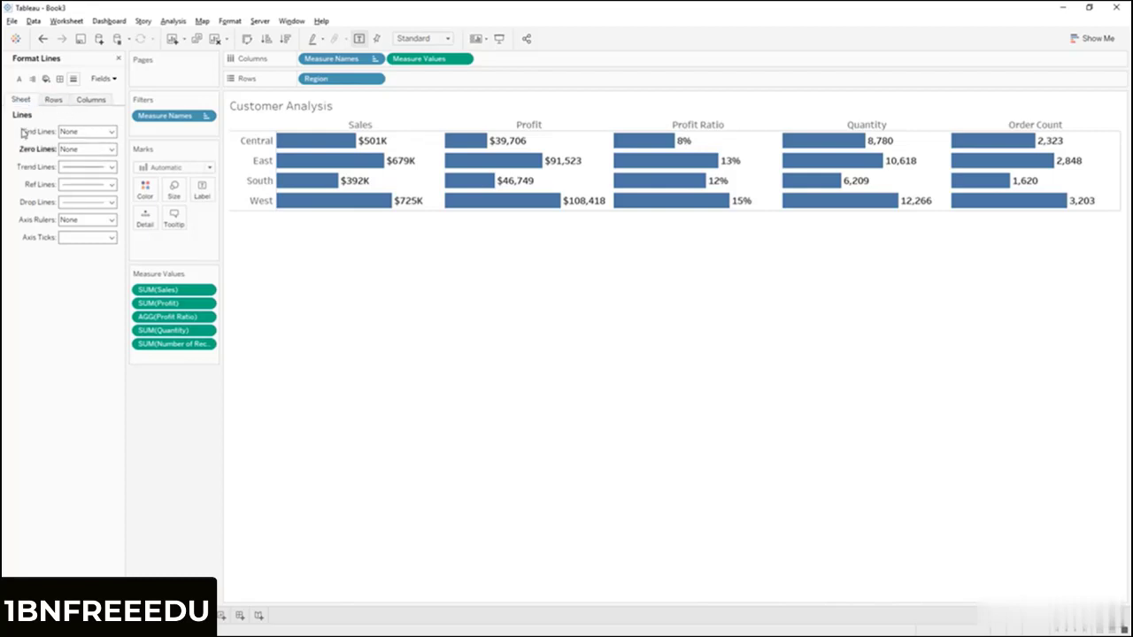
# - Set the pane borders of both the row divider and the column divider to None for the whole sheet
pyautogui.click(59, 80)
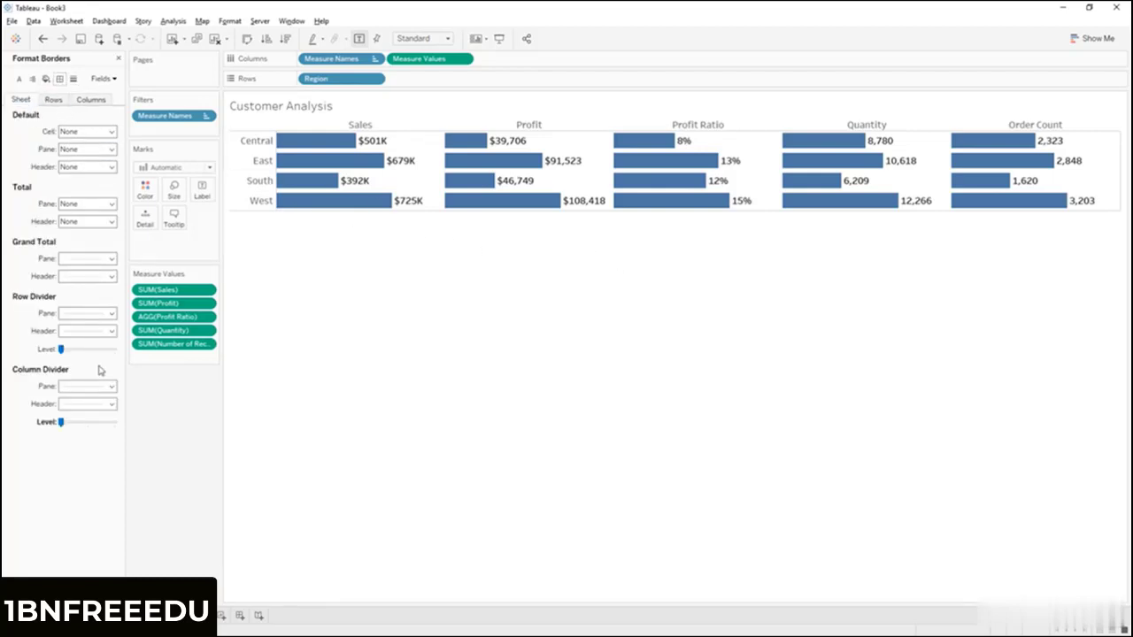
pyautogui.click(94, 313)
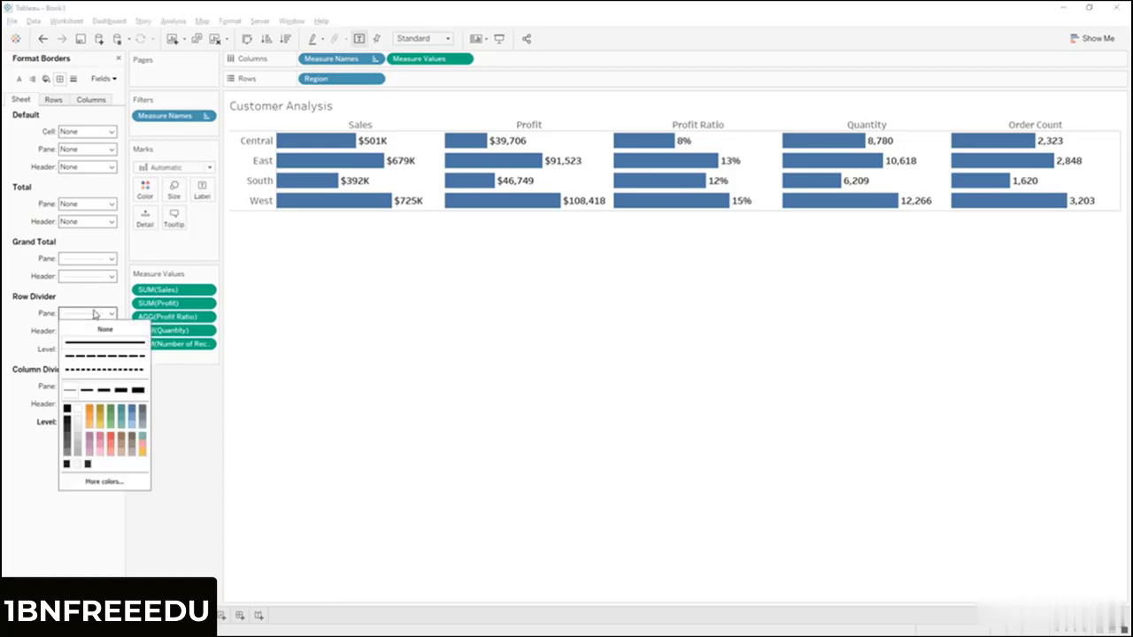
pyautogui.click(183, 451)
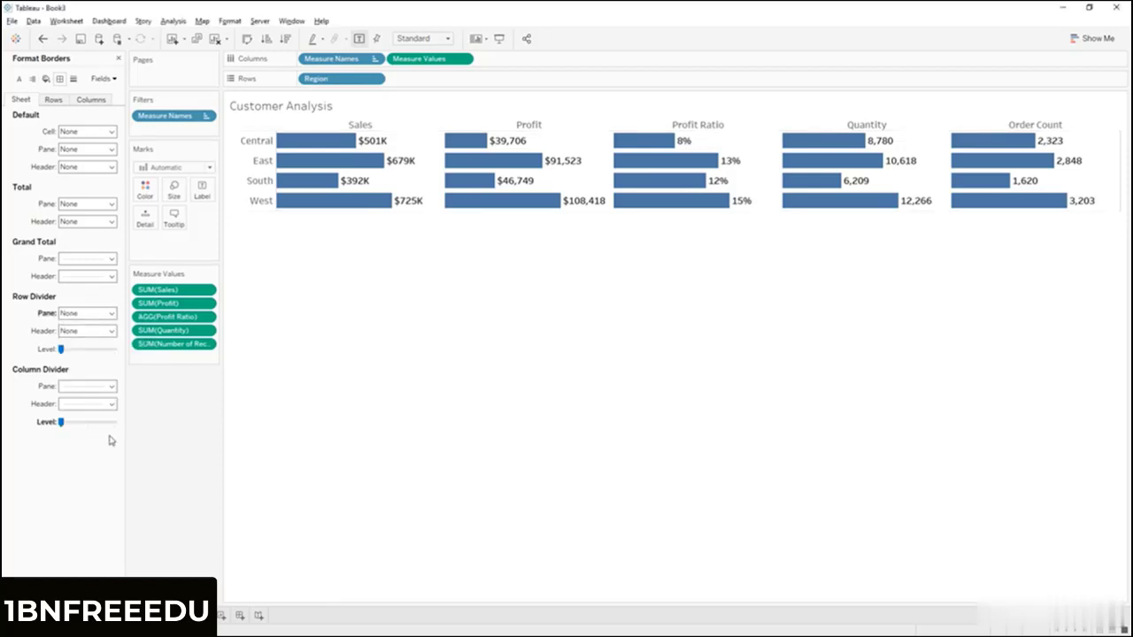
pyautogui.click(84, 387)
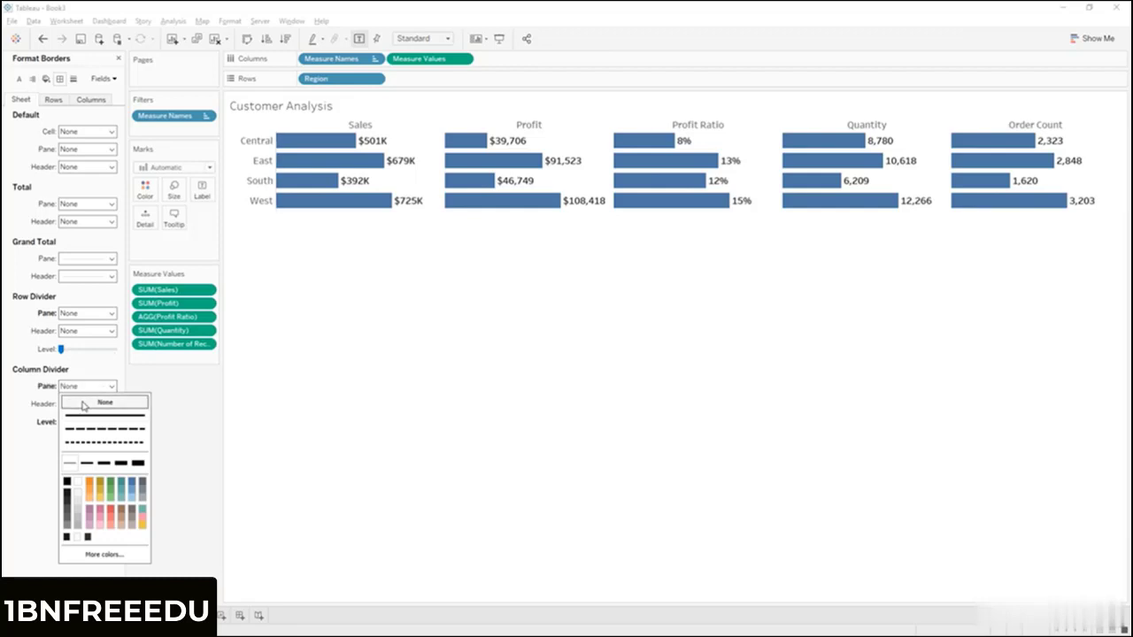
pyautogui.click(215, 414)
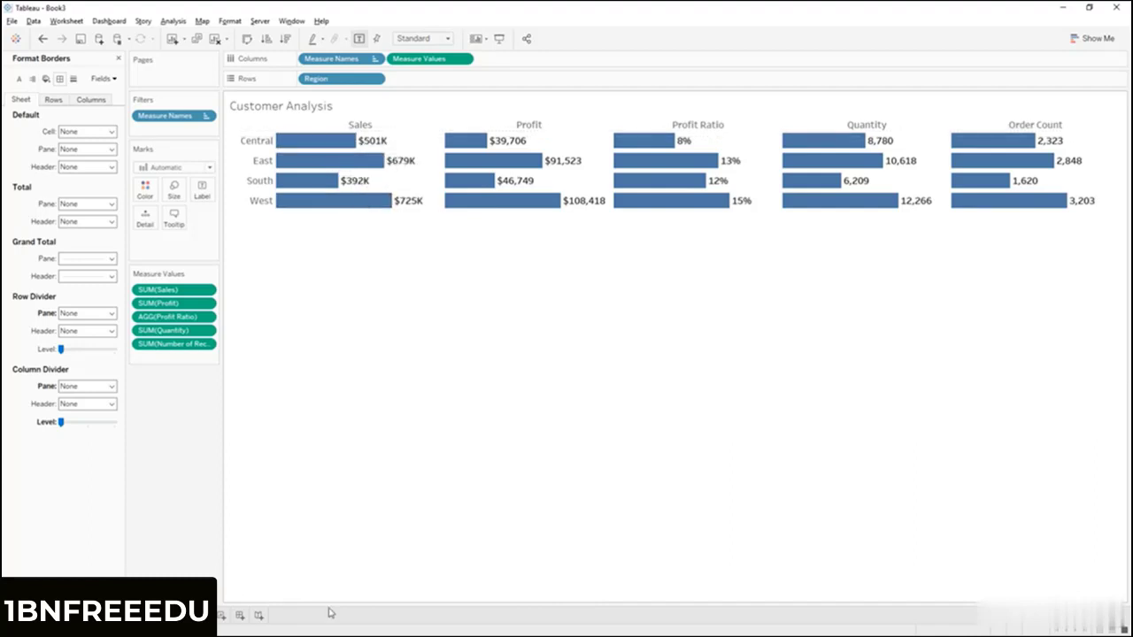
# - Return to the dashboard and set the fit of the Customer Analysis view to Entire View
pyautogui.click(190, 614)
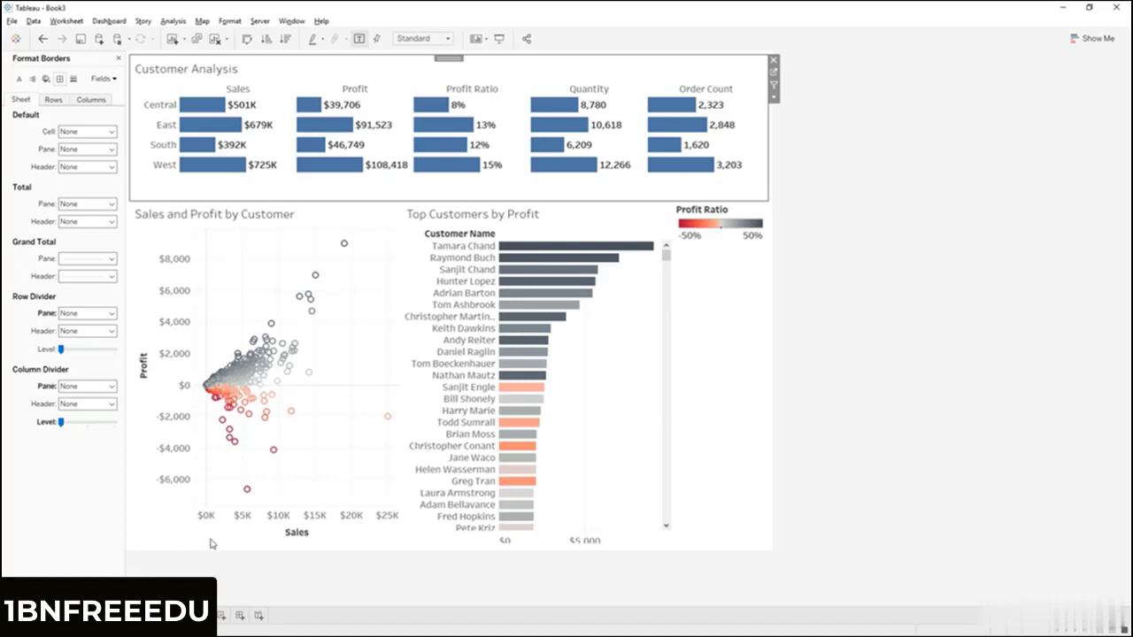
pyautogui.click(897, 306)
pyautogui.click(452, 194)
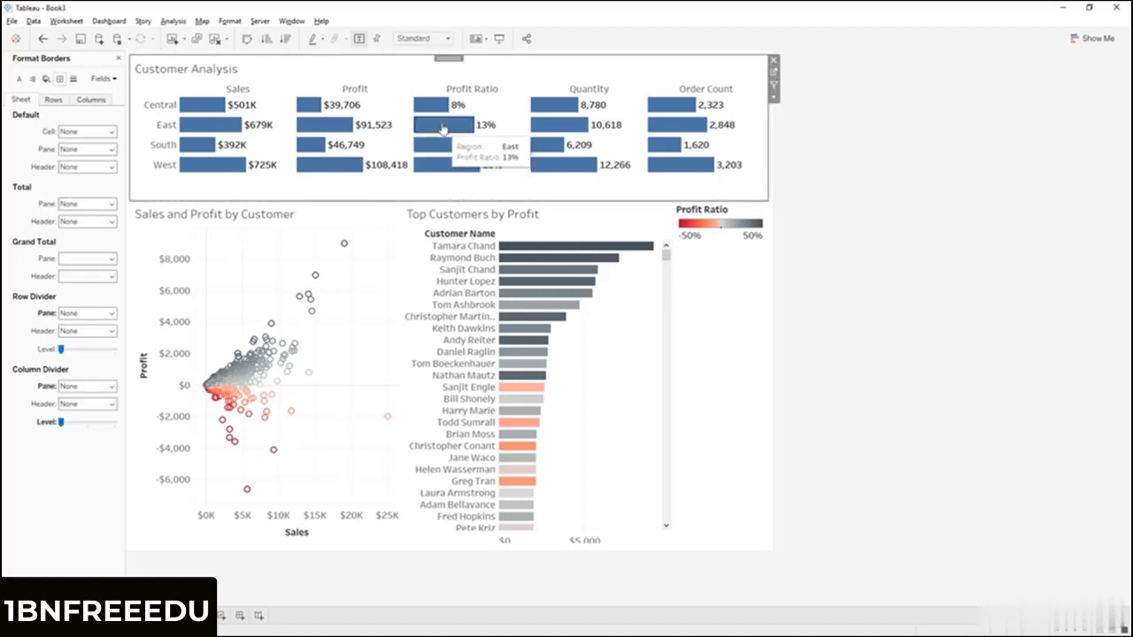
pyautogui.click(413, 39)
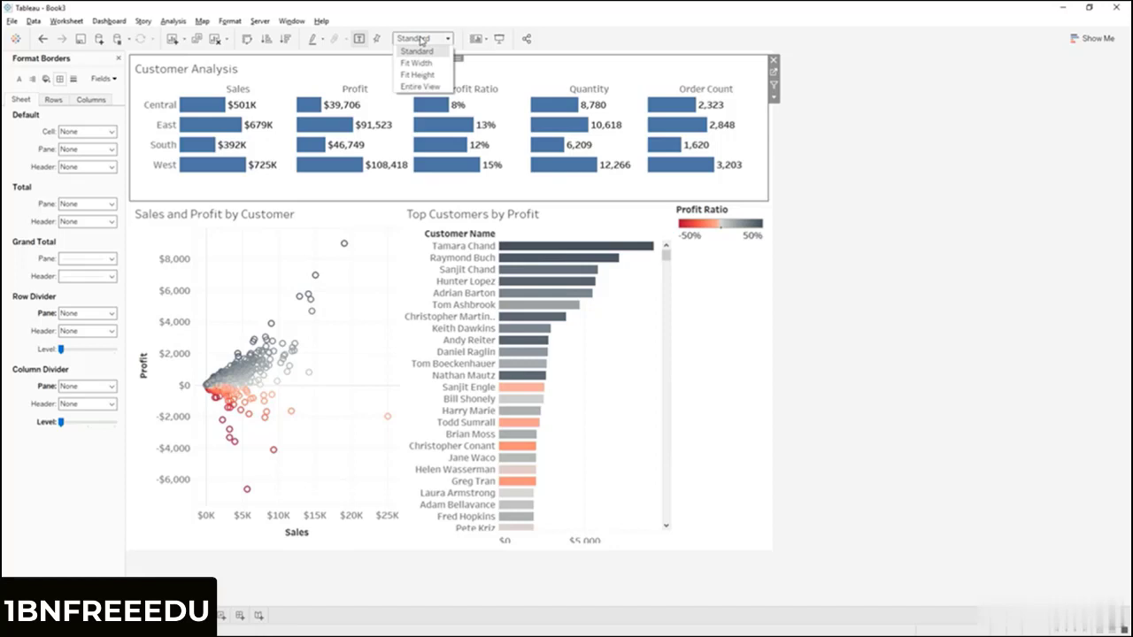
pyautogui.click(420, 86)
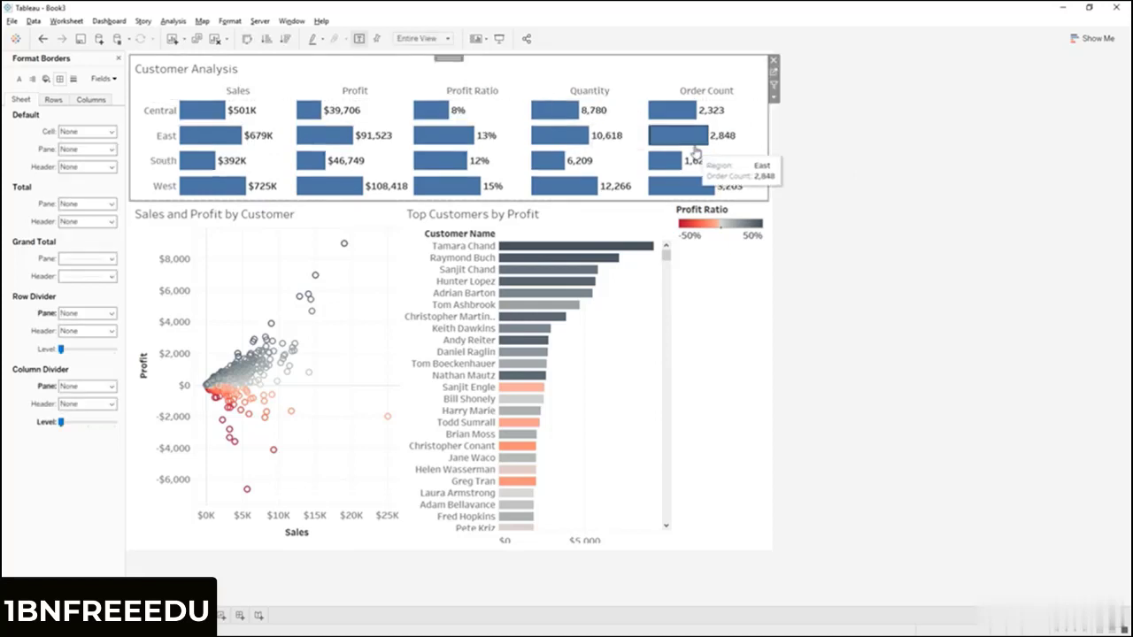
pyautogui.click(837, 193)
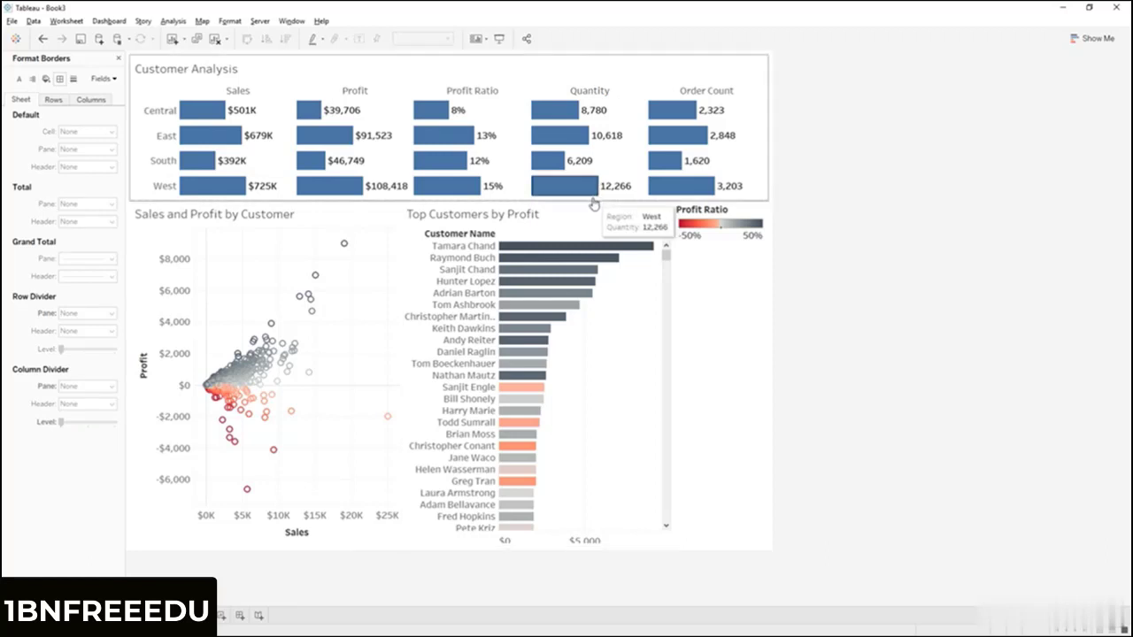
# - Slightly reduce the height of the Customer Analysis view and make the rows of the Top Customers by Profit chart taller
pyautogui.moveTo(595, 202); pyautogui.dragTo(595, 187)
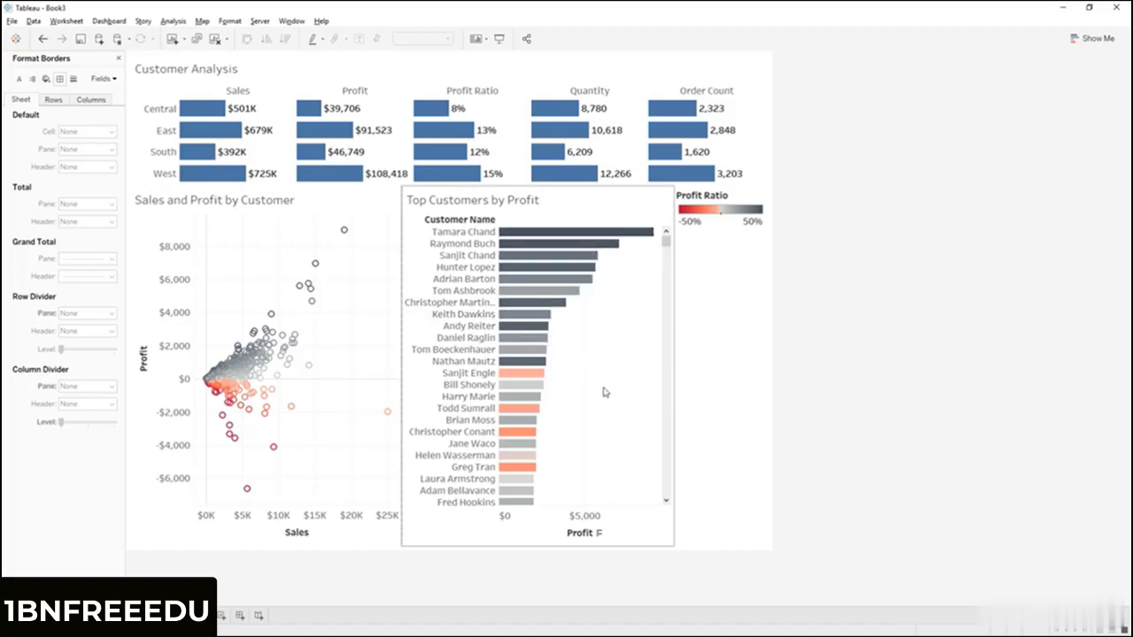
pyautogui.click(469, 245)
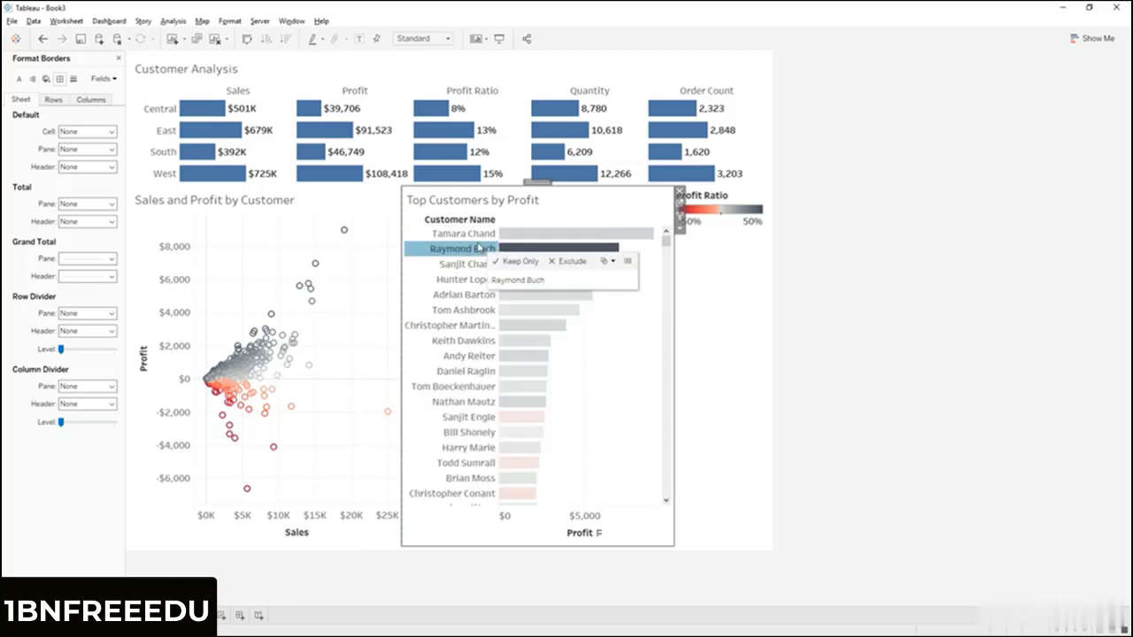
pyautogui.click(598, 407)
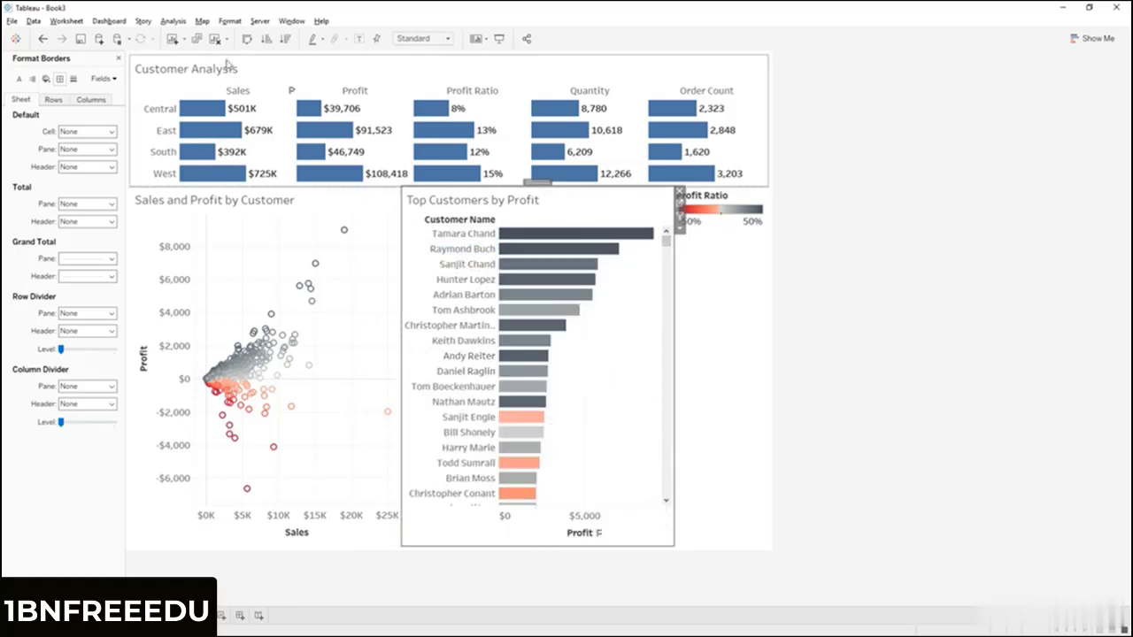
# - Close the border formatting and hide the Customer Name row field label in the Top Customers by Profit chart
pyautogui.click(119, 57)
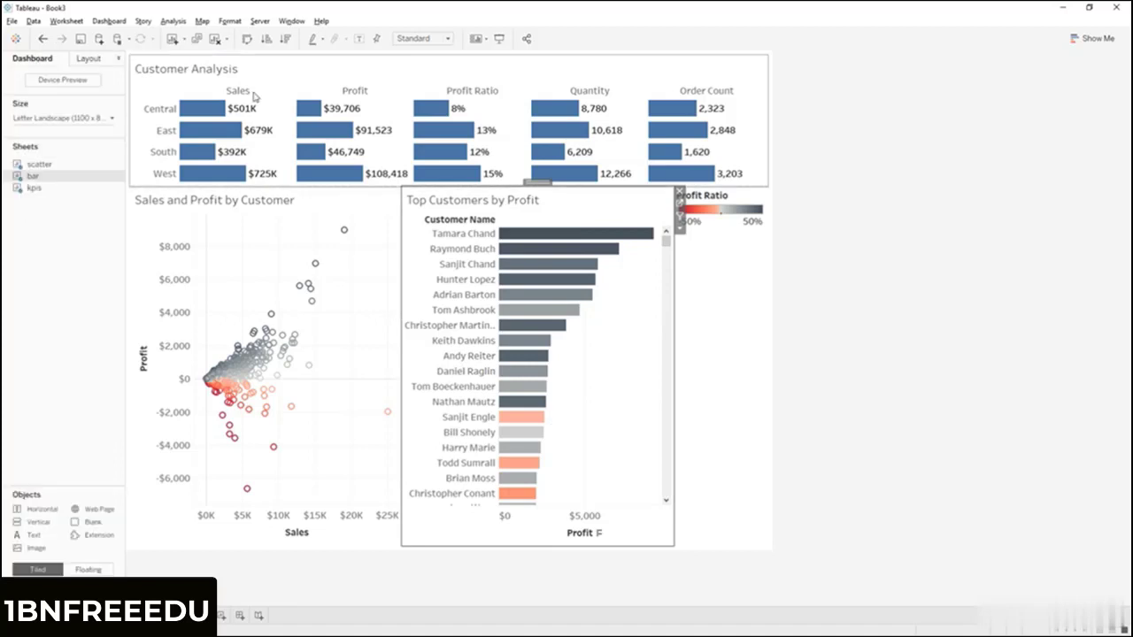
pyautogui.click(743, 283)
pyautogui.click(889, 344)
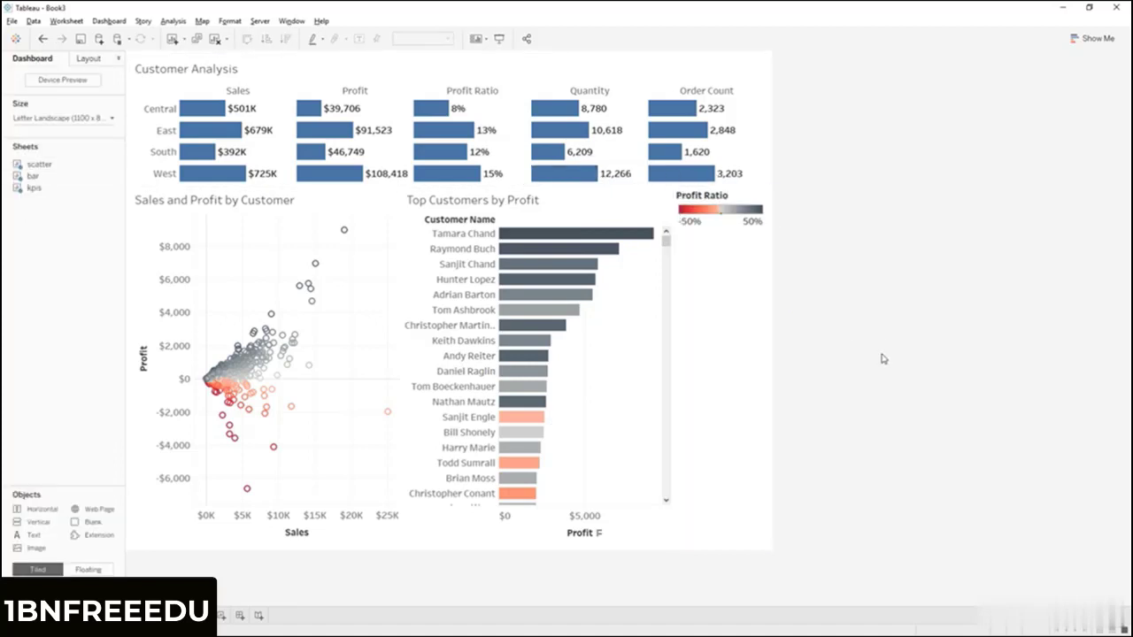
pyautogui.rightClick(448, 225)
pyautogui.click(497, 343)
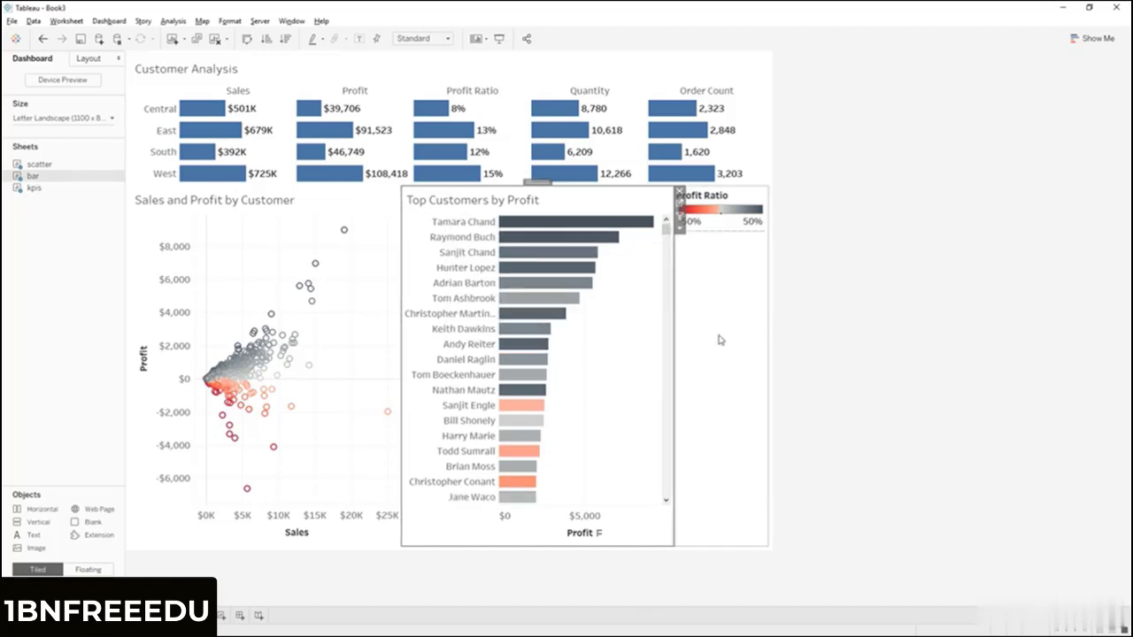
pyautogui.click(870, 330)
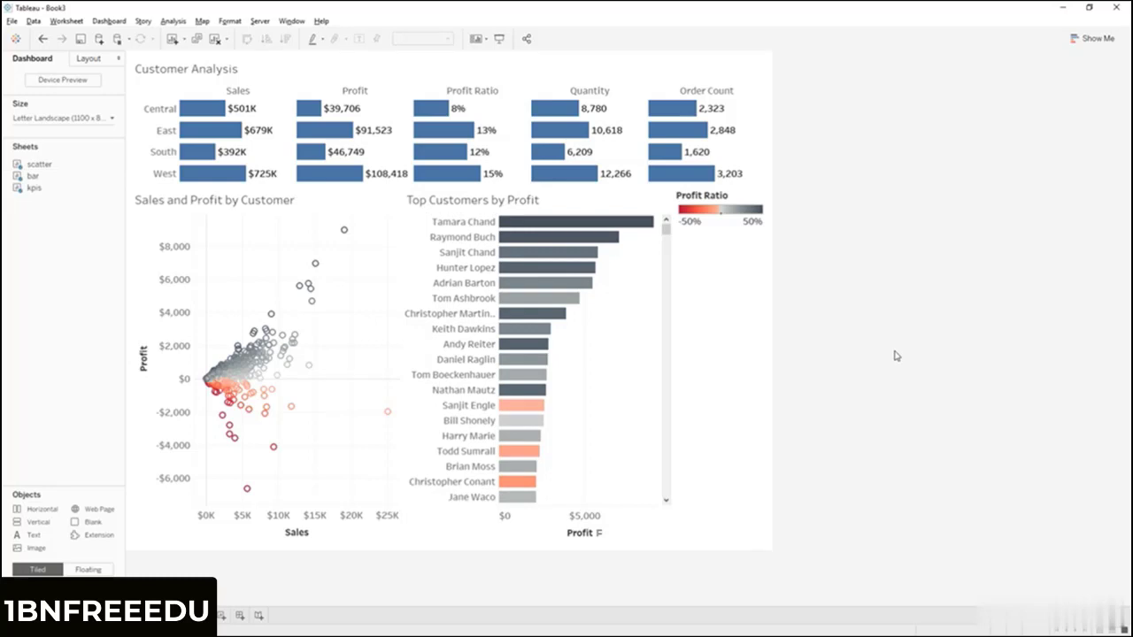
# - Go to the source worksheet of the Top Customers by Profit chart and show a filter for Segment
pyautogui.click(641, 311)
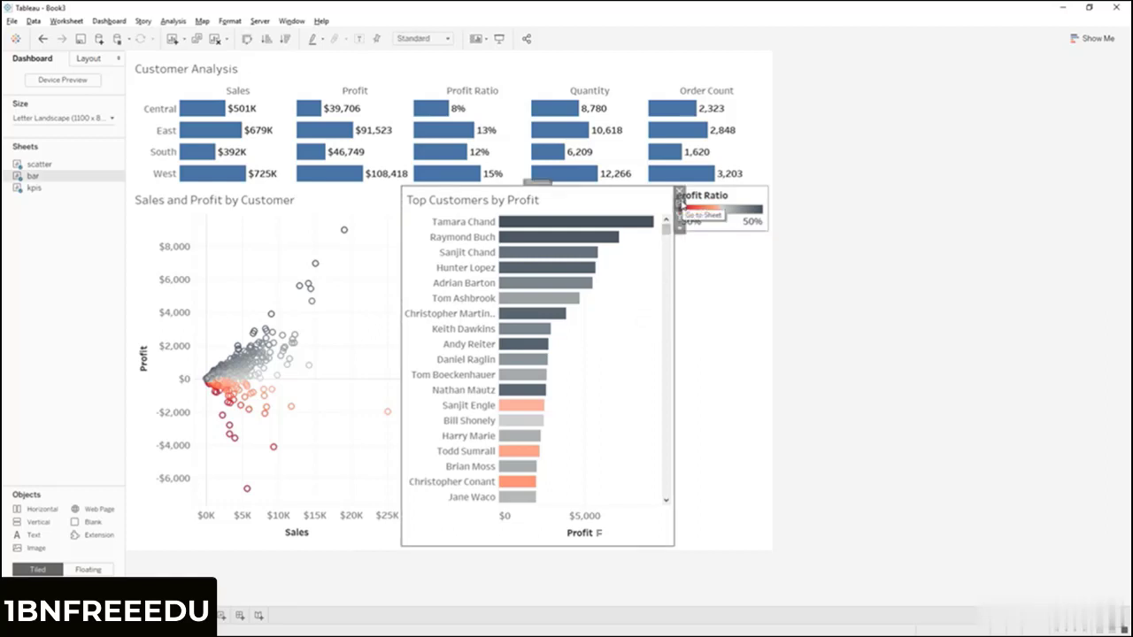
pyautogui.click(680, 202)
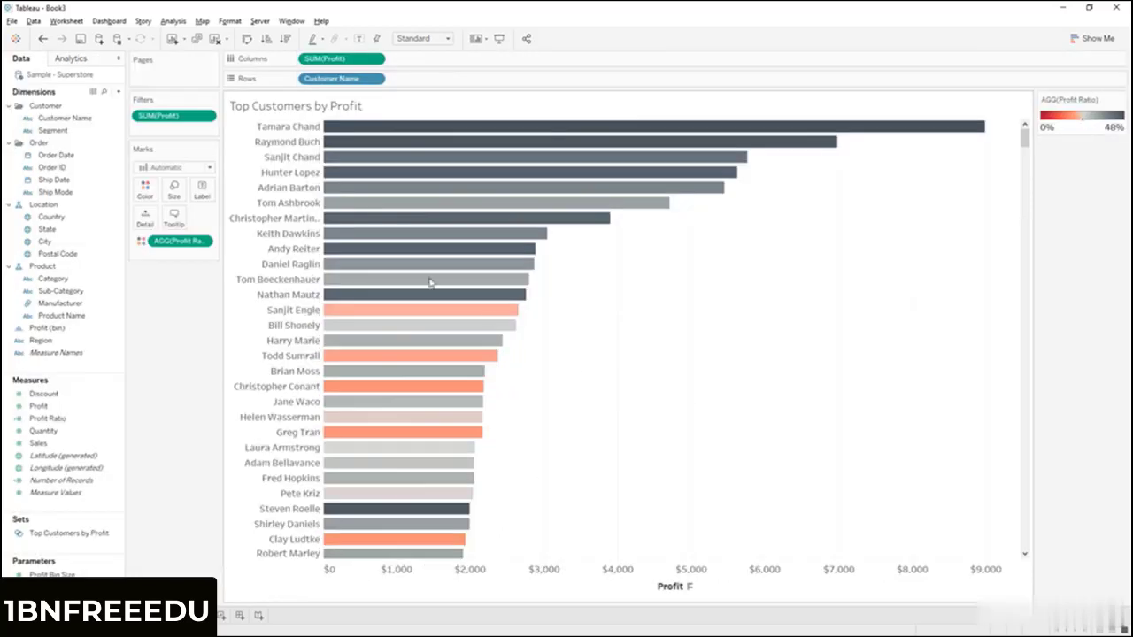
pyautogui.click(67, 133)
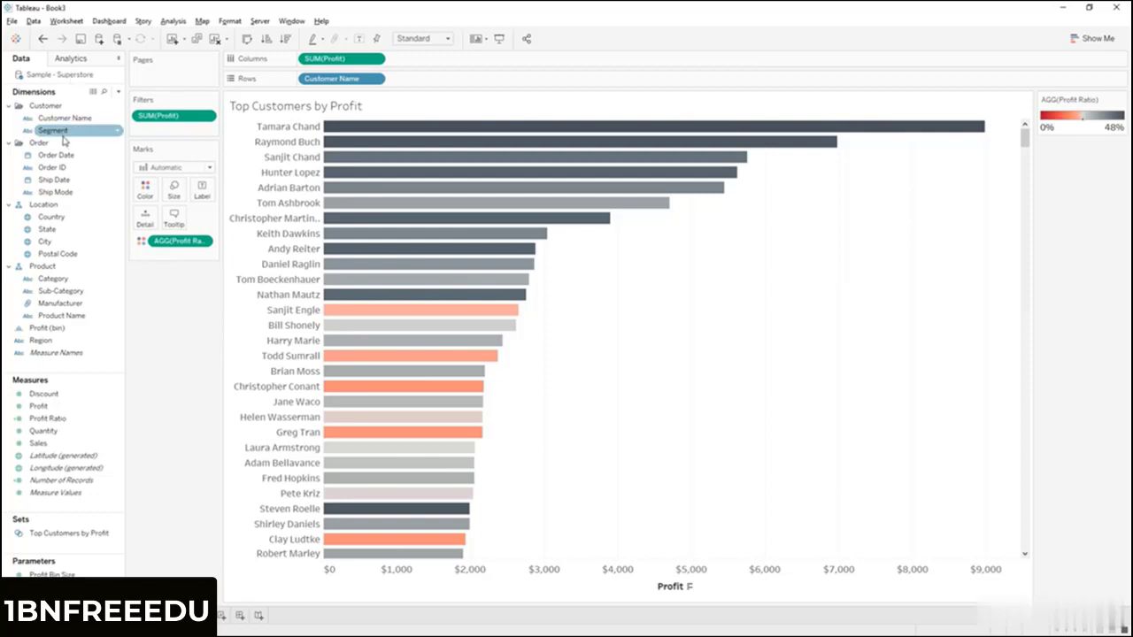
pyautogui.rightClick(63, 135)
pyautogui.click(119, 155)
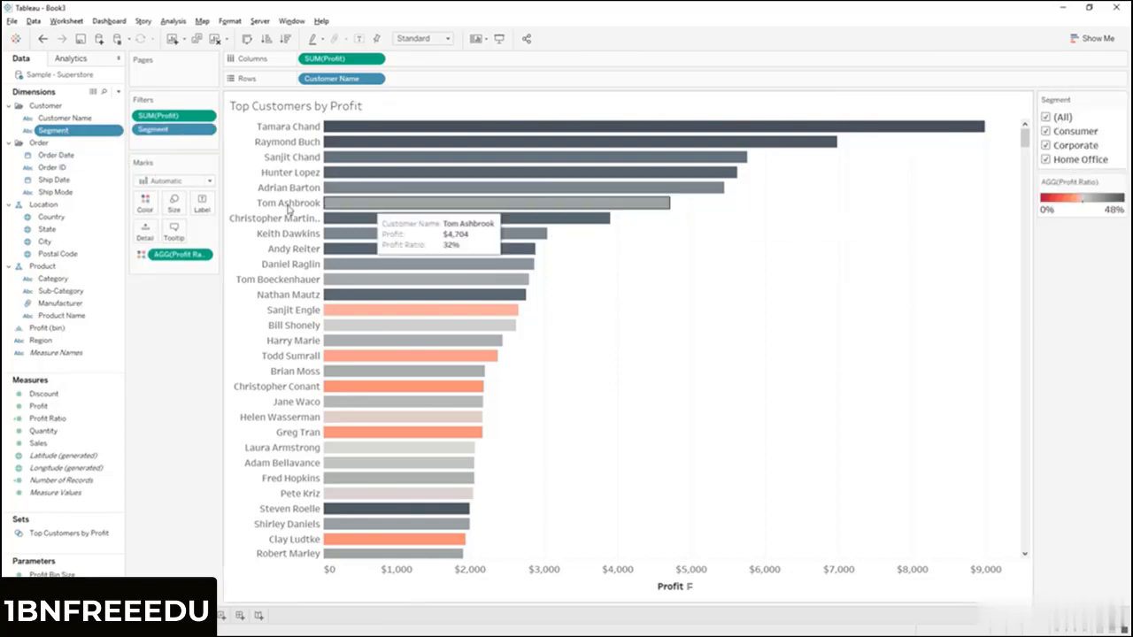
# - Show a filter for the Category dimension on the bar worksheet
pyautogui.click(73, 282)
pyautogui.rightClick(73, 284)
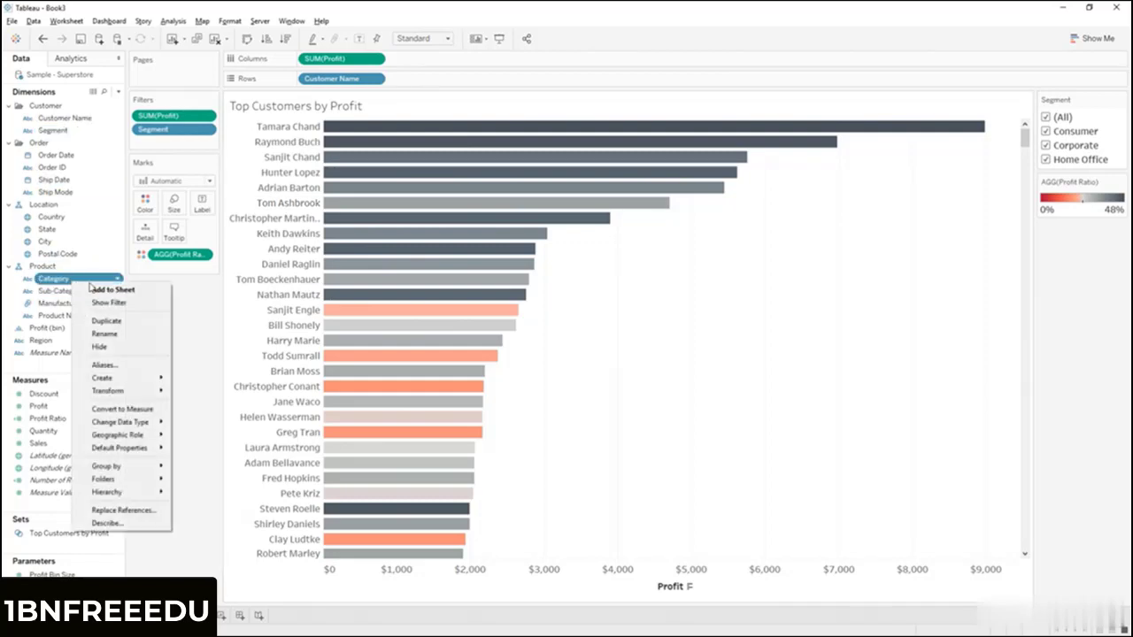
pyautogui.click(115, 304)
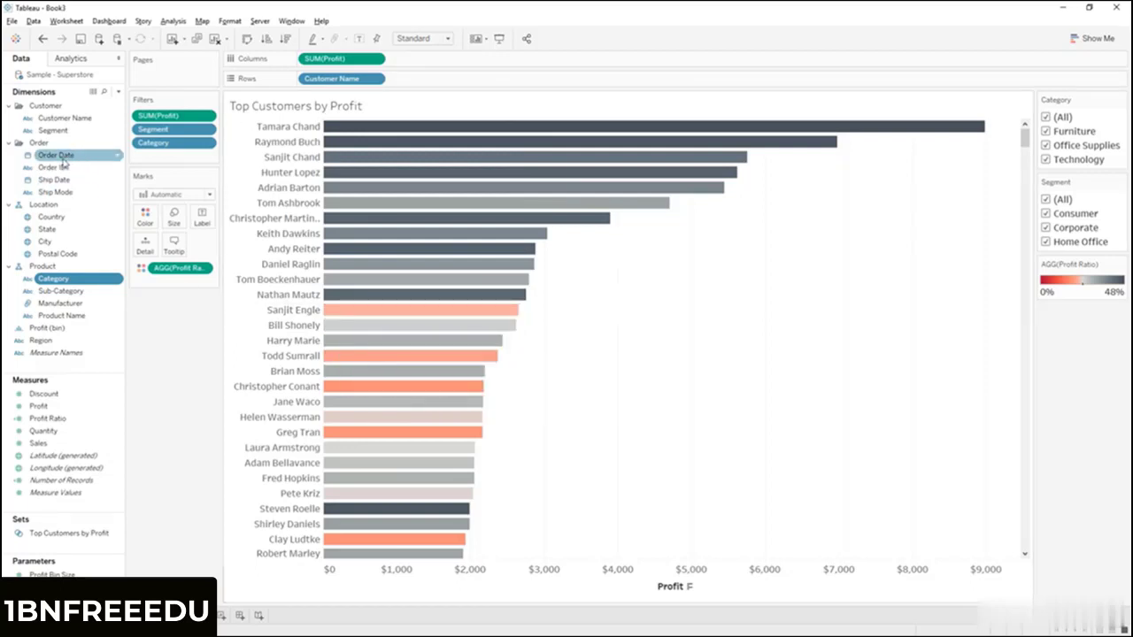
# - Filter the bar worksheet by Years of Order Date with all years selected, and show that filter
pyautogui.moveTo(63, 163); pyautogui.dragTo(173, 152)
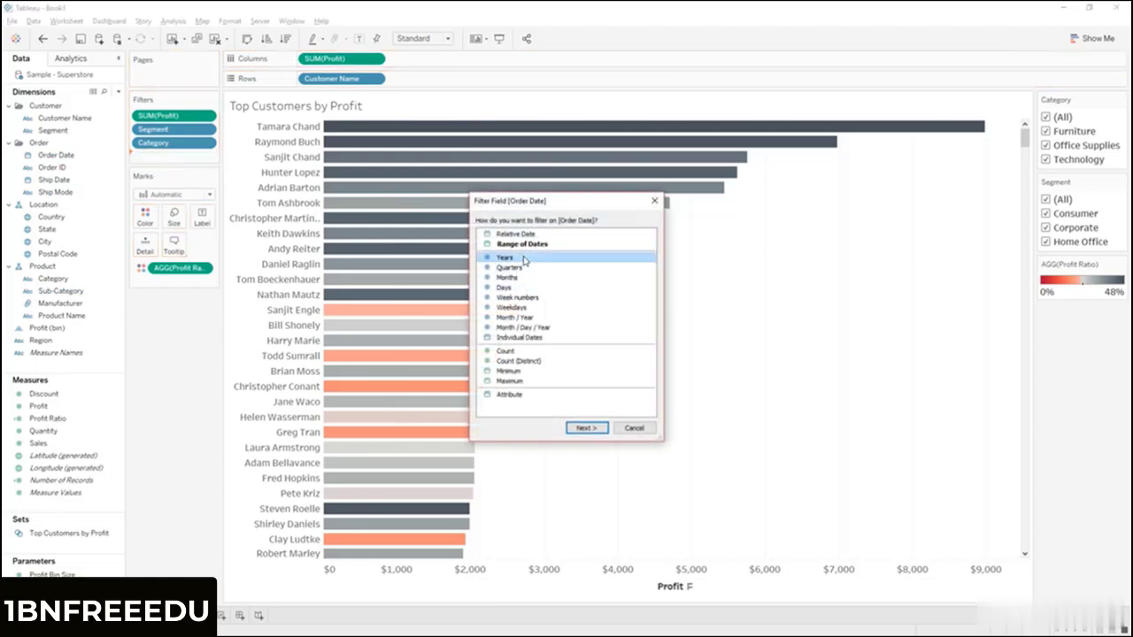
pyautogui.doubleClick(506, 256)
pyautogui.click(468, 355)
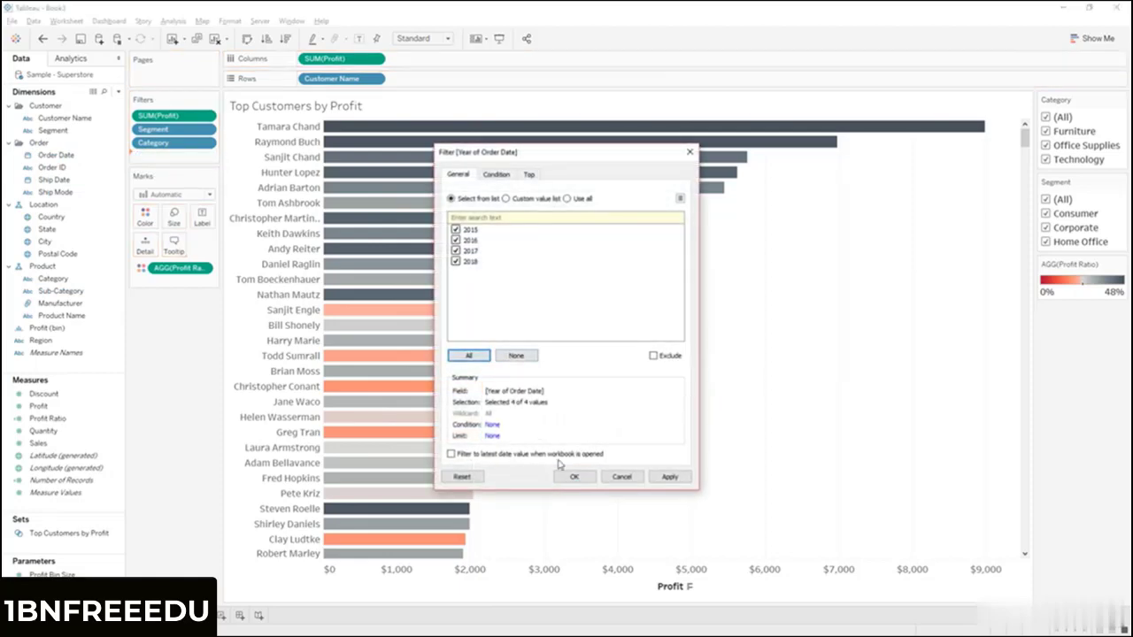
pyautogui.click(575, 476)
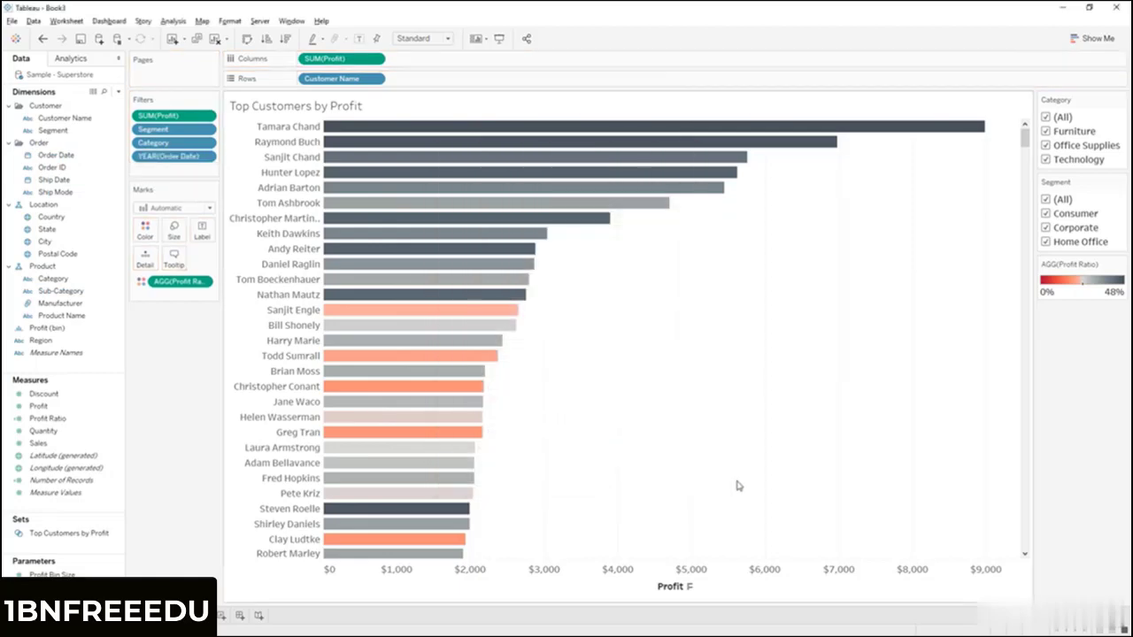
pyautogui.rightClick(180, 159)
pyautogui.click(210, 176)
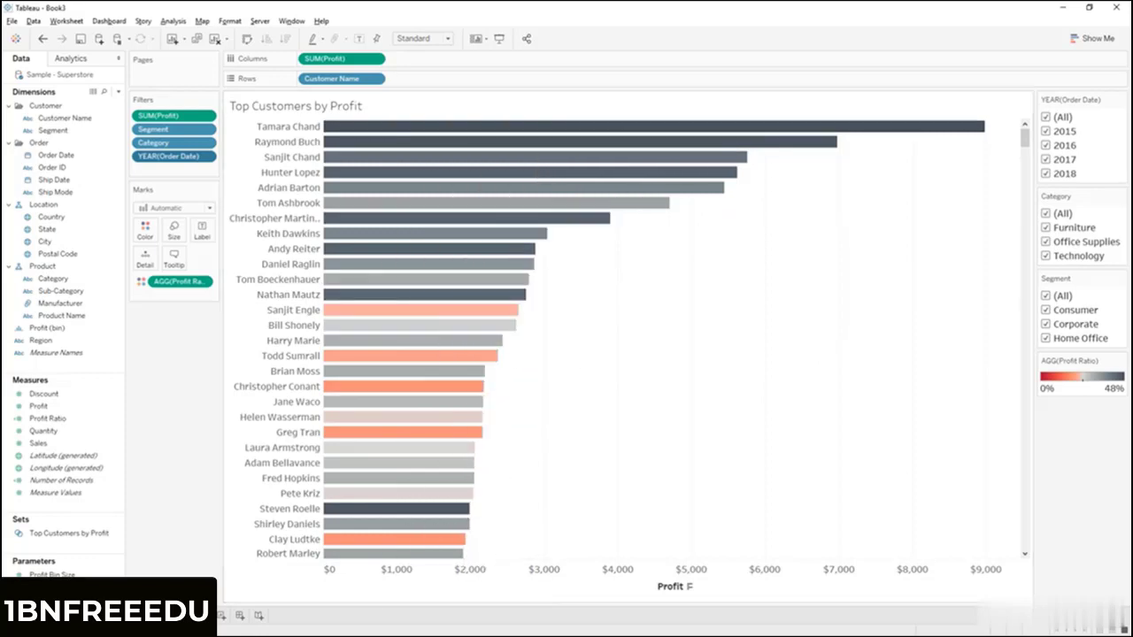
# - Check the dashboard and kpis sheets, then apply the bar worksheet's Segment filter to all worksheets using this data source
pyautogui.click(192, 615)
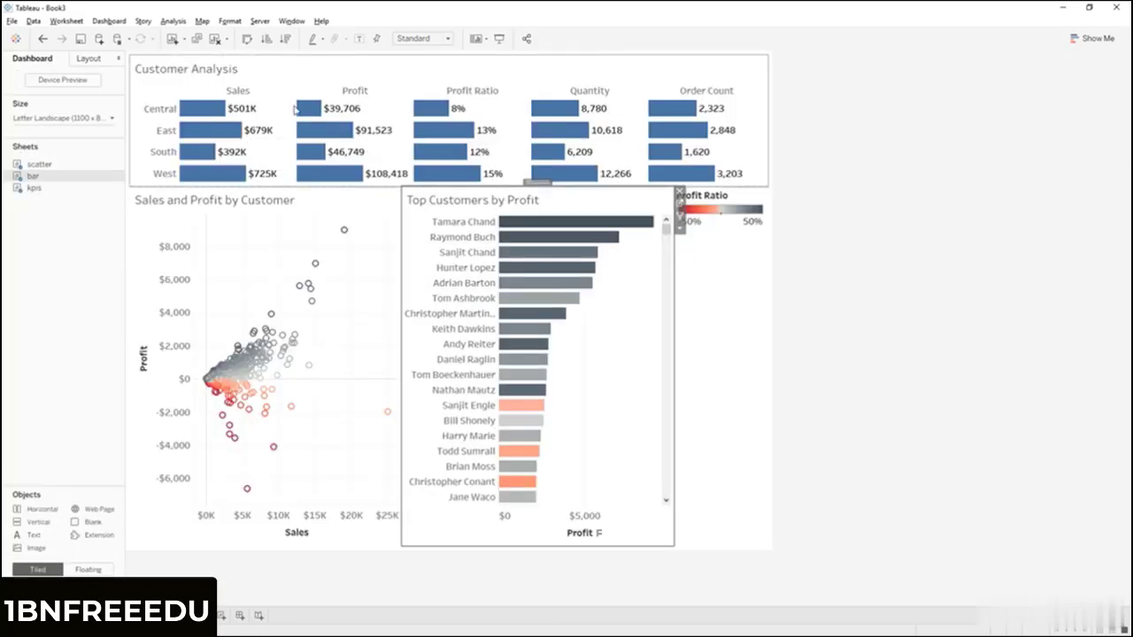
pyautogui.click(150, 615)
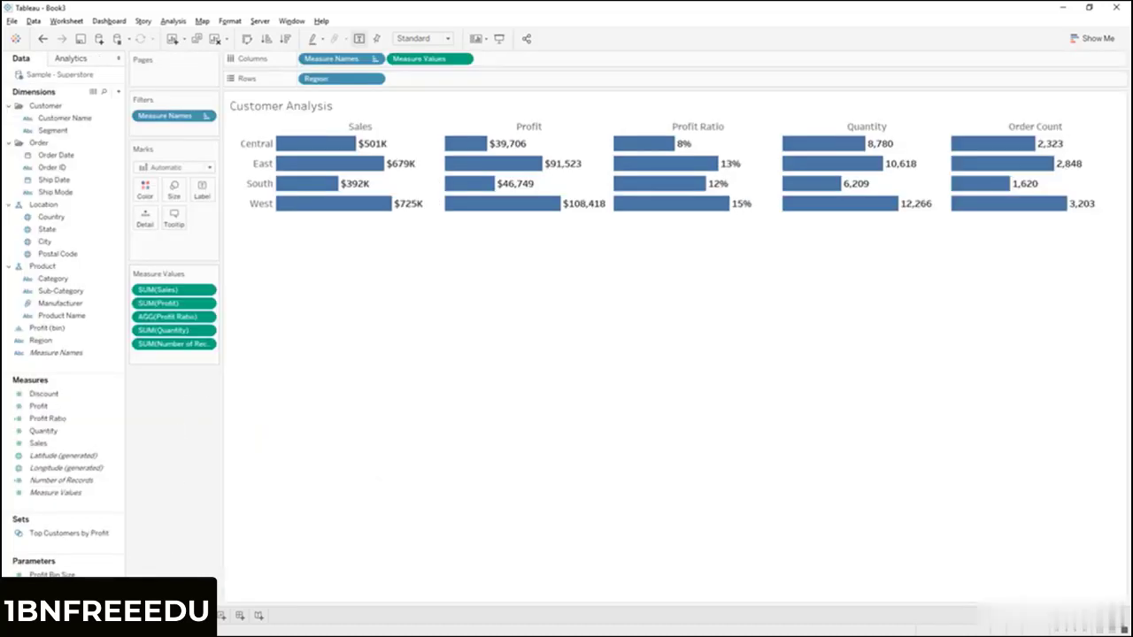
pyautogui.click(115, 615)
pyautogui.click(78, 615)
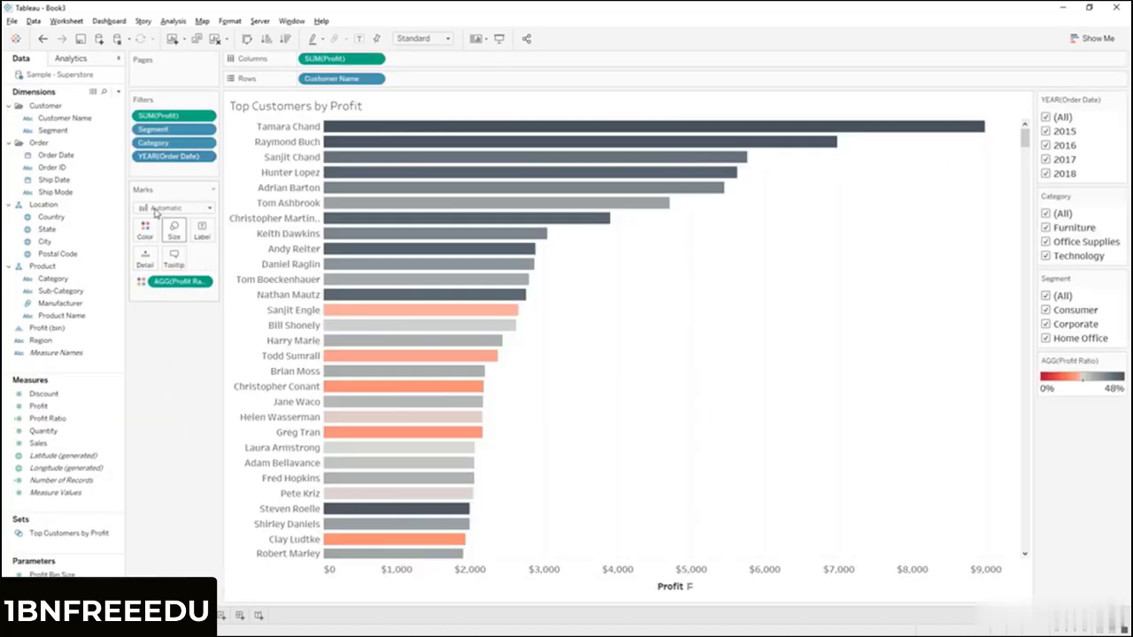
pyautogui.click(207, 129)
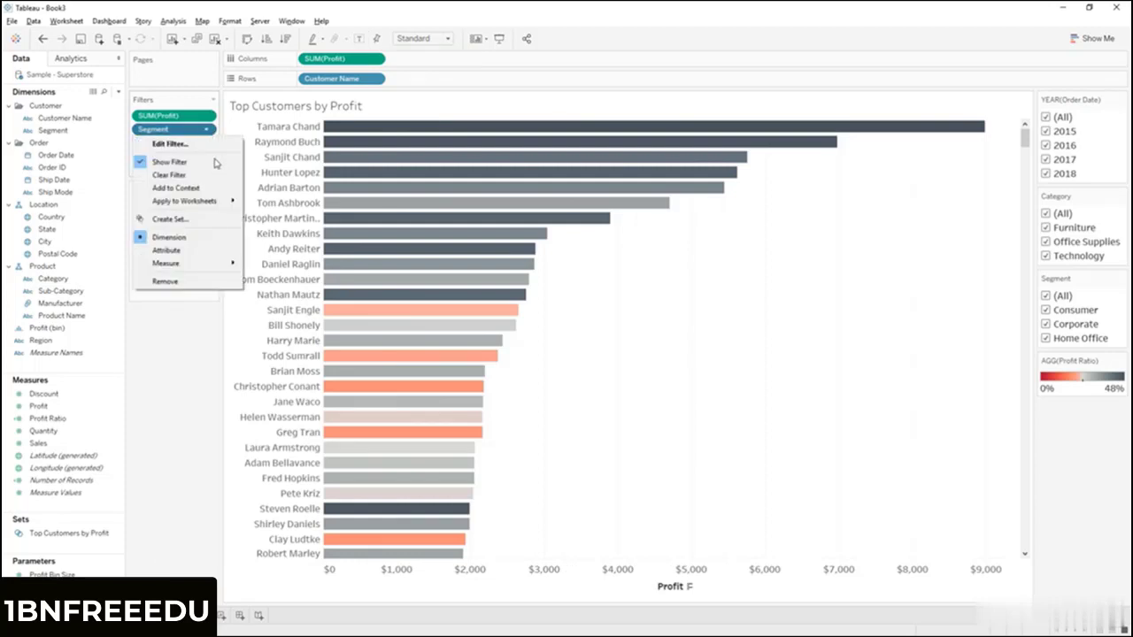
pyautogui.moveTo(217, 202)
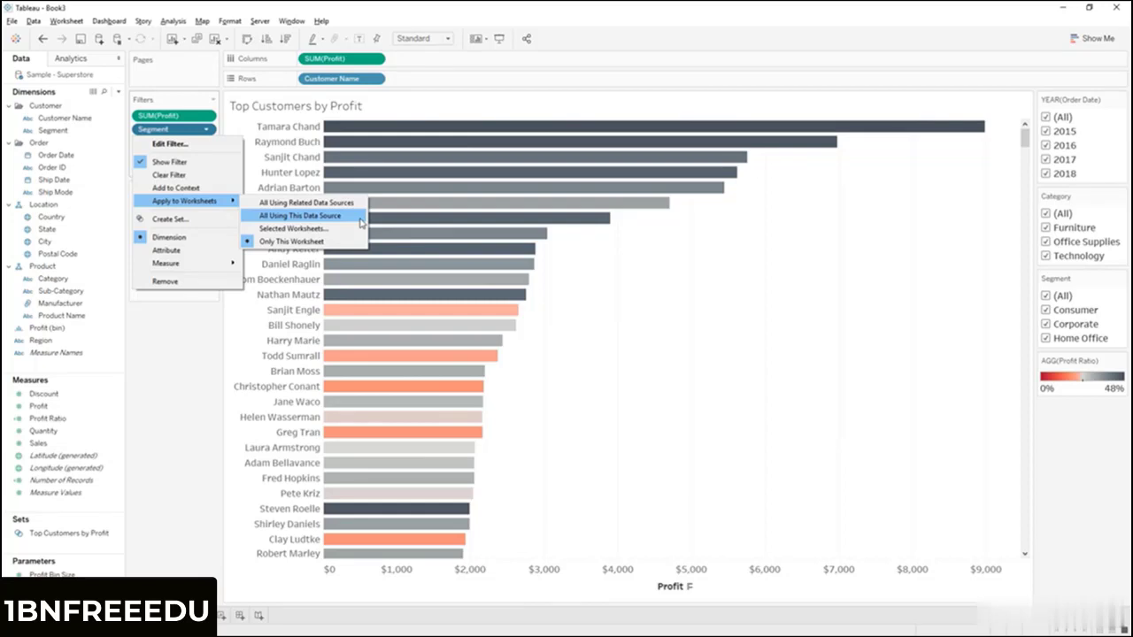
pyautogui.click(354, 217)
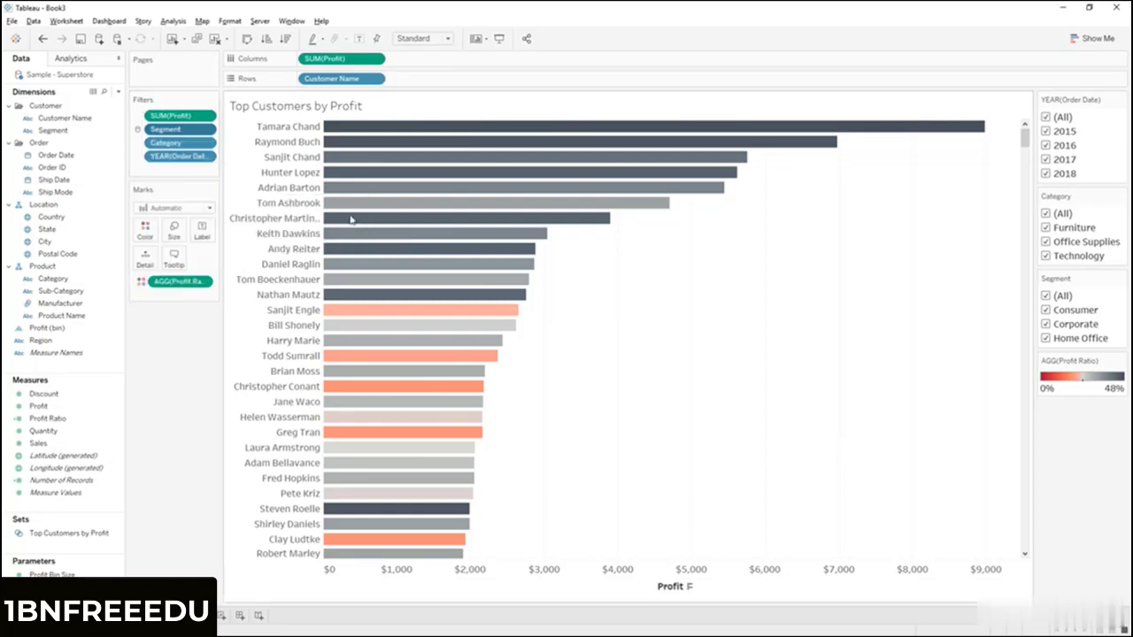
# - Apply the Category and Year of Order Date filters to all worksheets using this data source
pyautogui.click(206, 143)
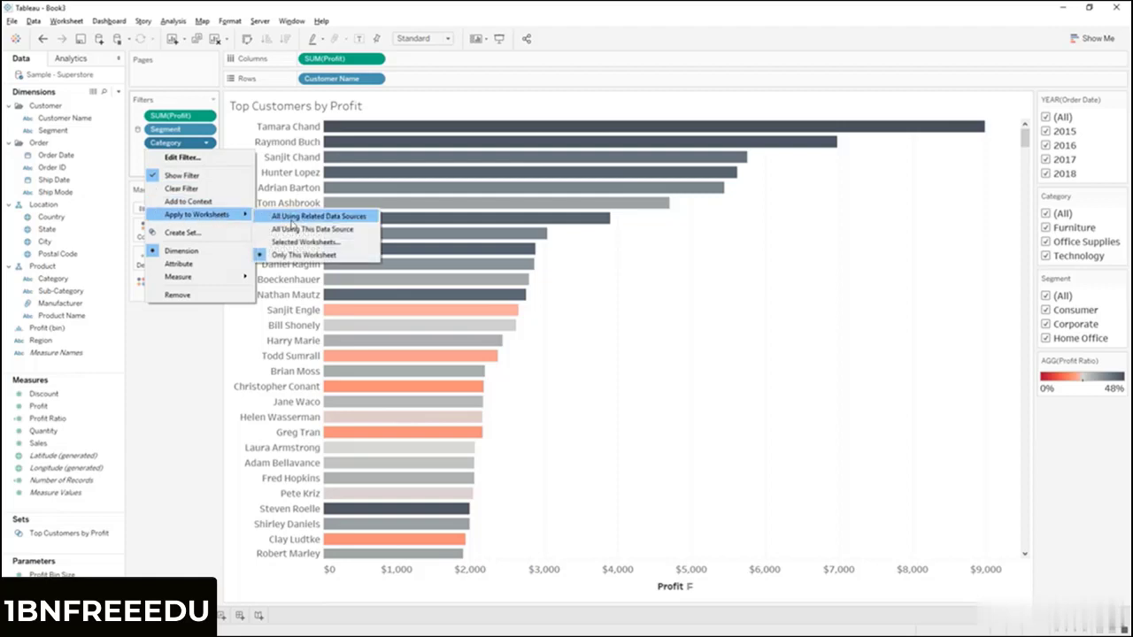
pyautogui.click(292, 221)
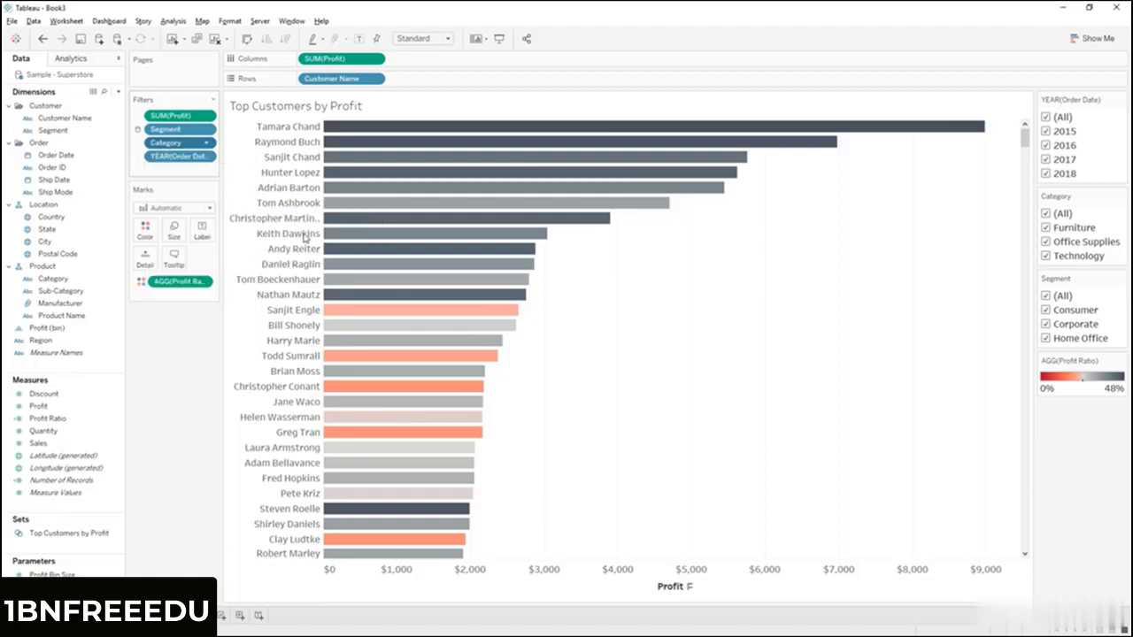
pyautogui.click(207, 156)
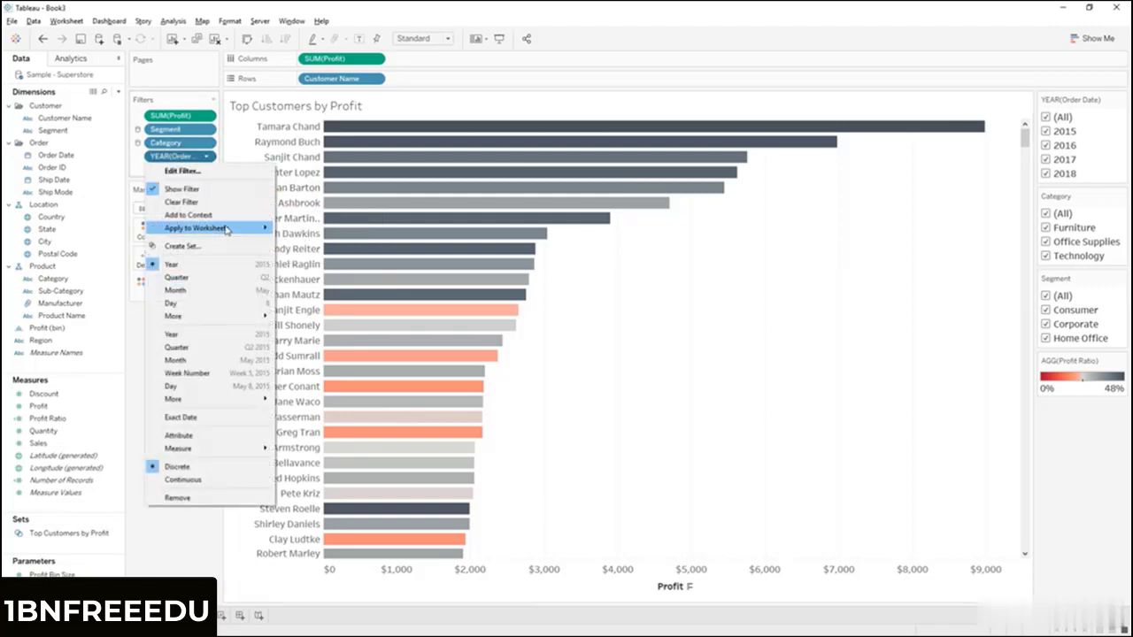
pyautogui.moveTo(227, 230)
pyautogui.click(367, 248)
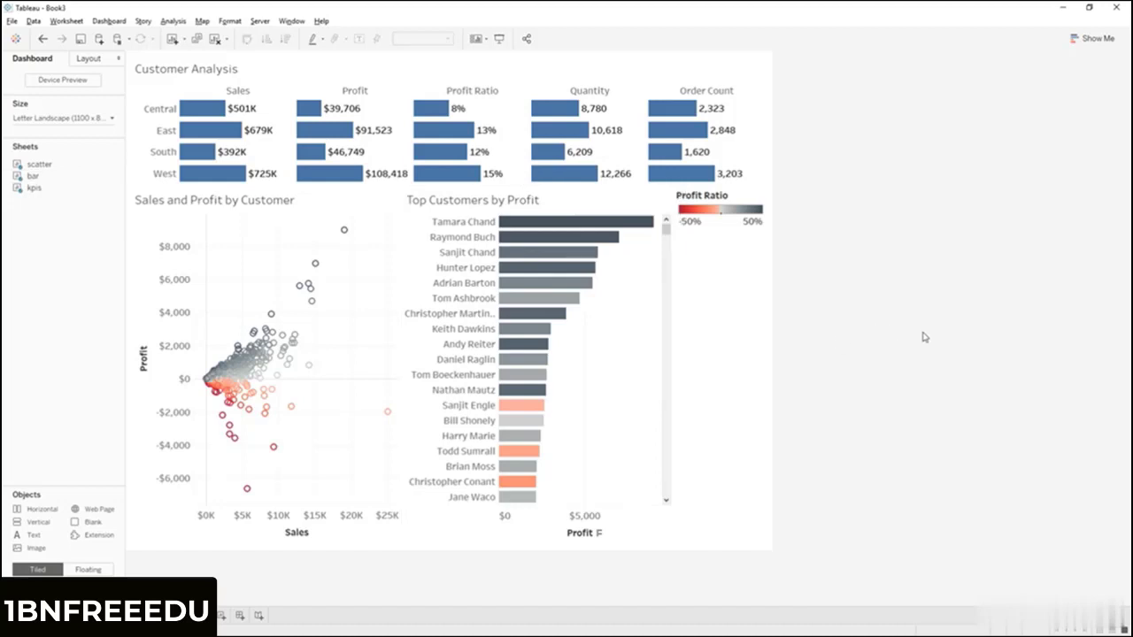
# - Show the Category and Year of Order Date filters of the Top Customers by Profit chart on the dashboard
pyautogui.click(634, 330)
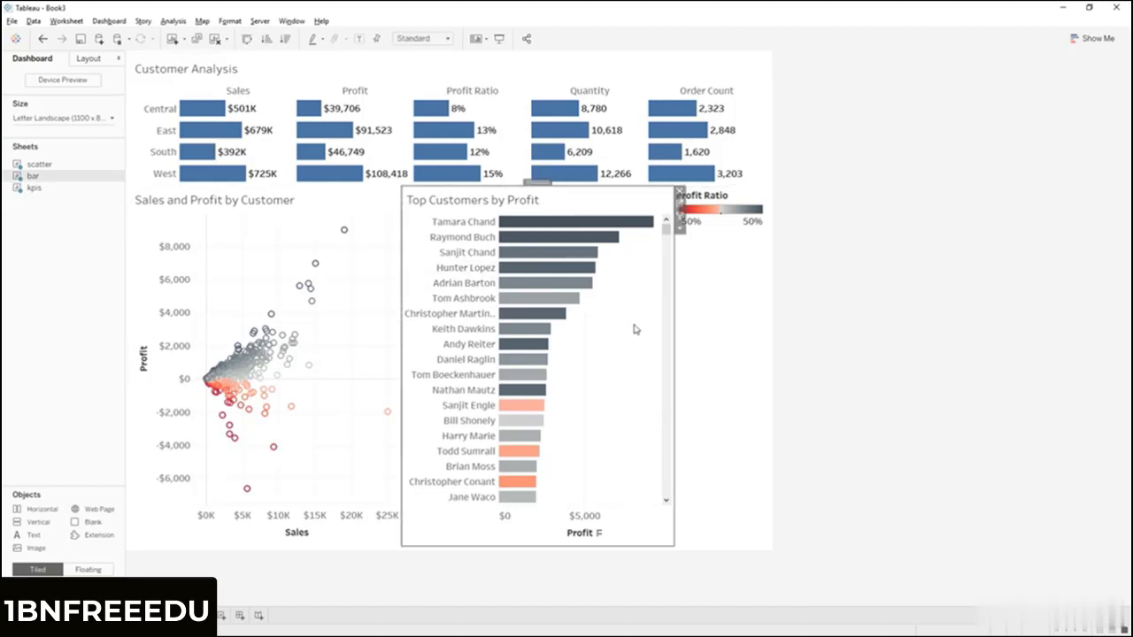
pyautogui.click(485, 41)
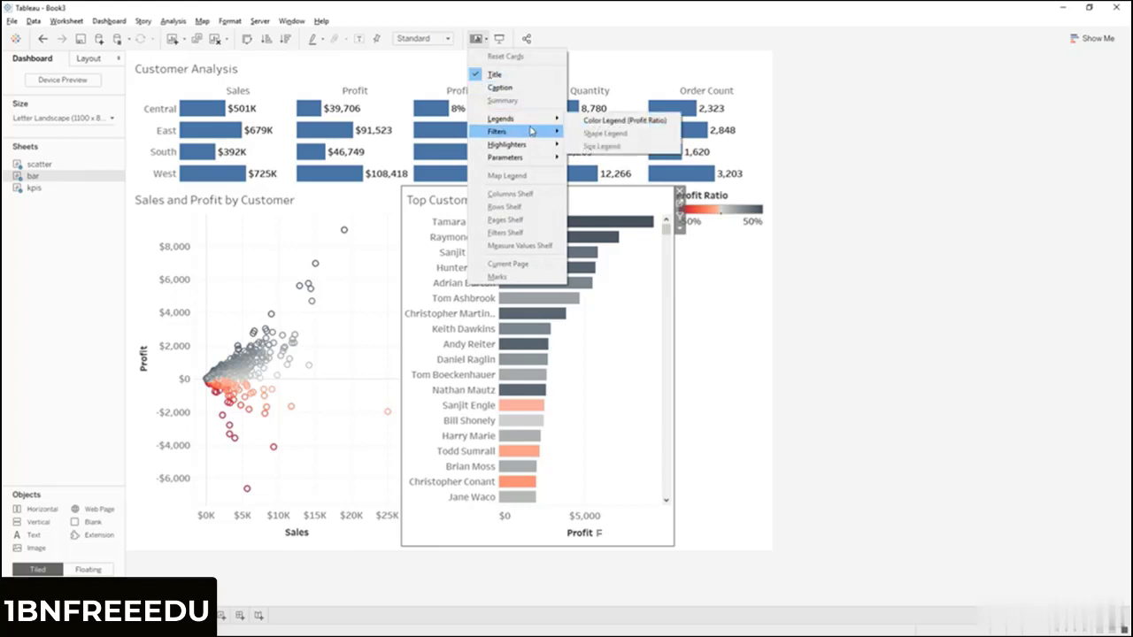
pyautogui.moveTo(549, 147)
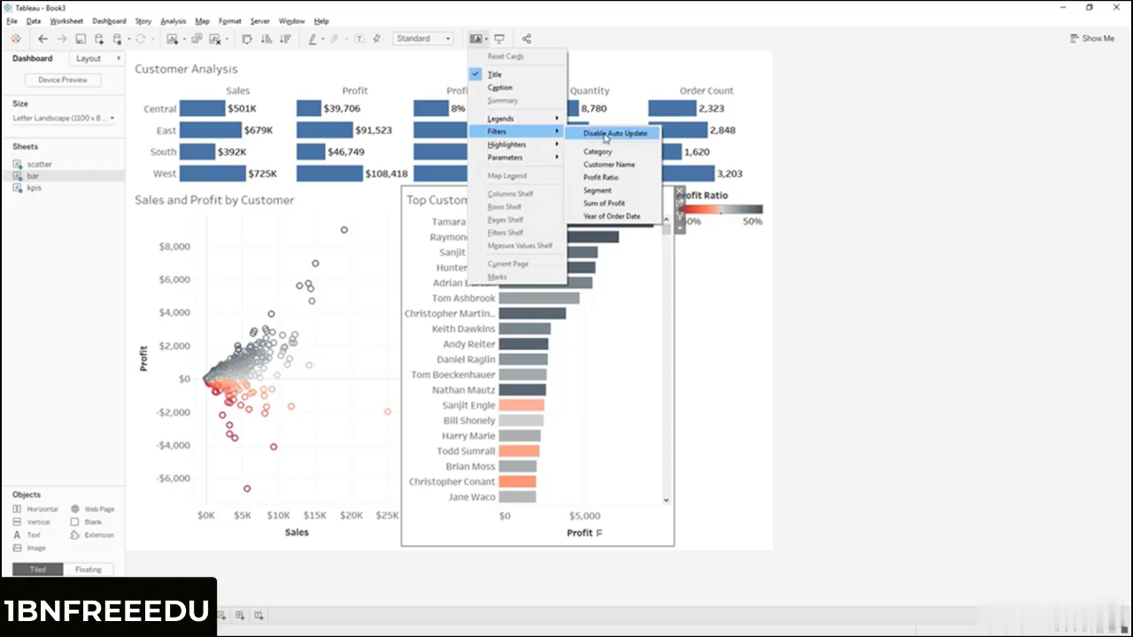
pyautogui.click(622, 161)
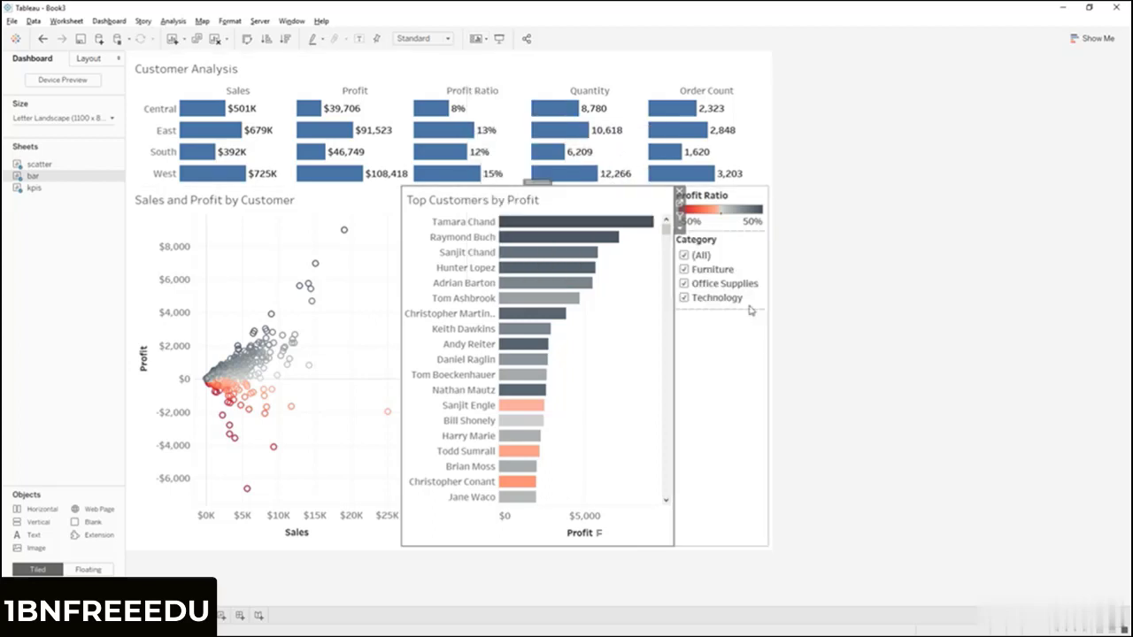
pyautogui.click(484, 39)
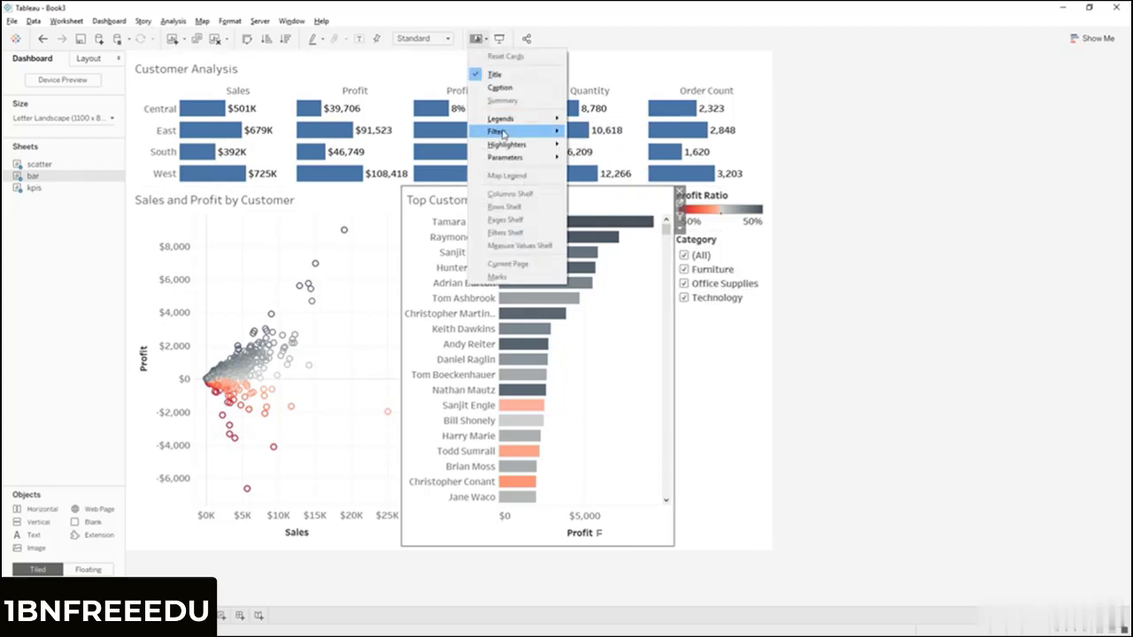
pyautogui.moveTo(504, 135)
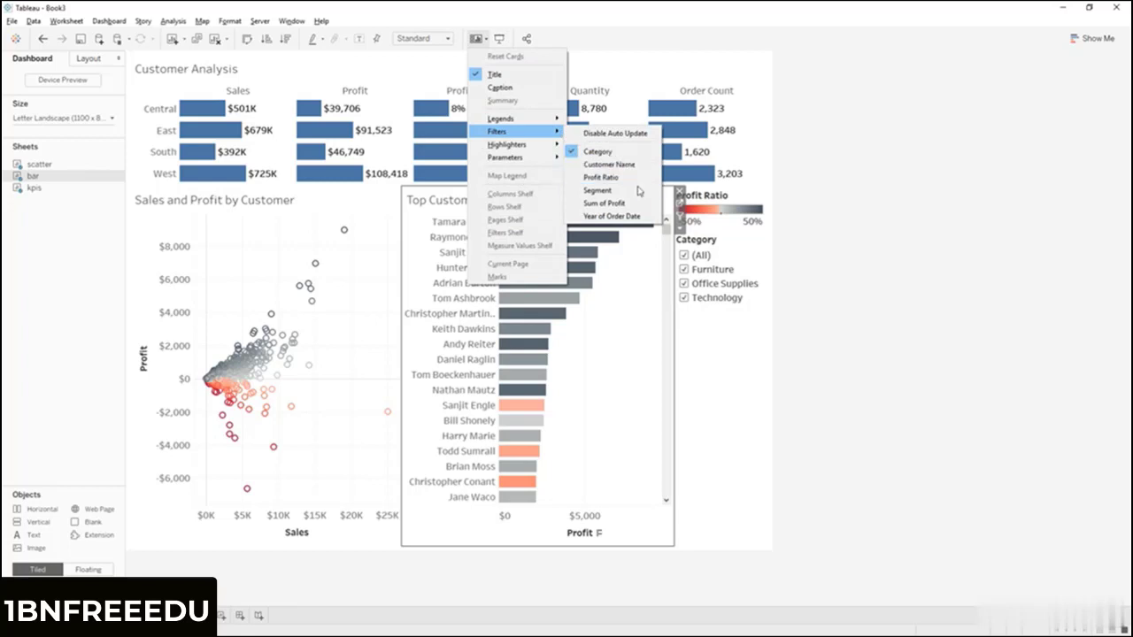
pyautogui.click(648, 225)
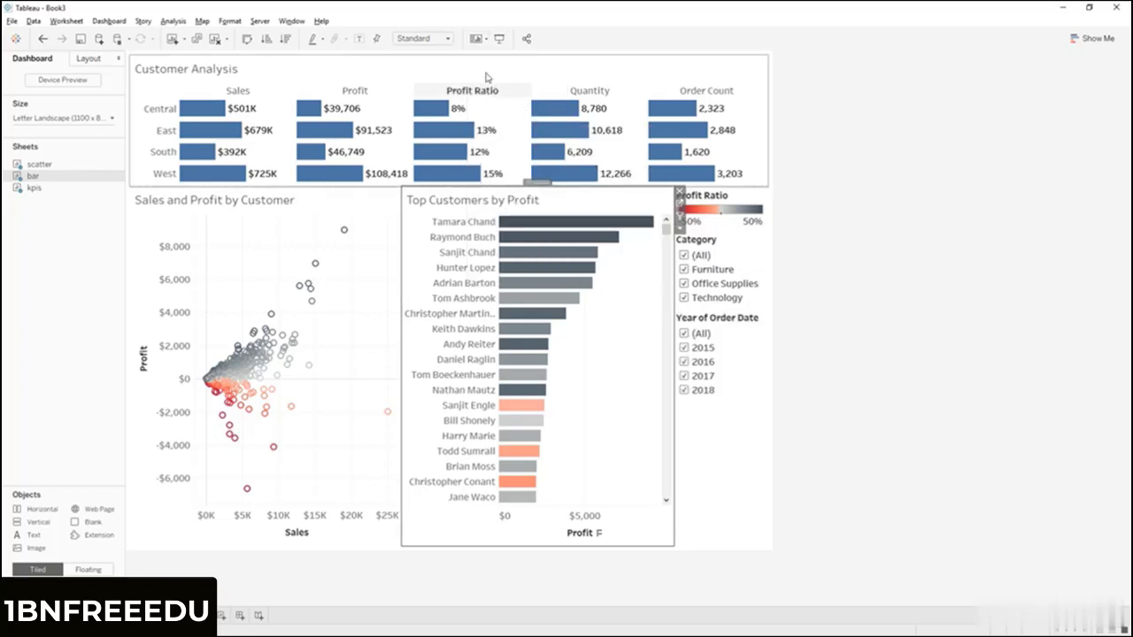
pyautogui.click(478, 39)
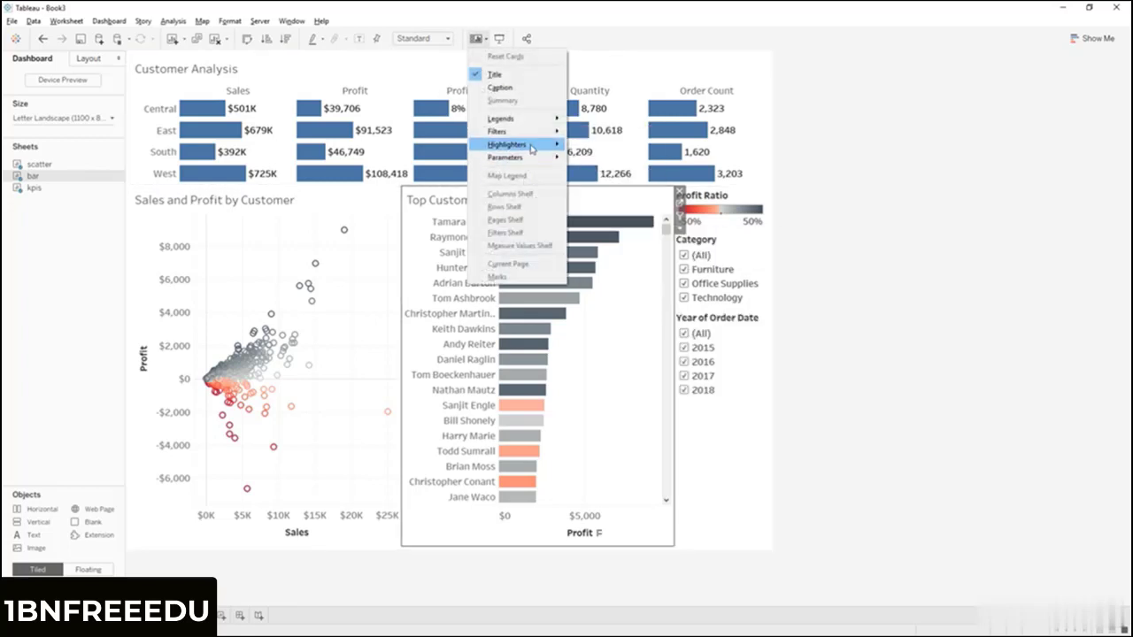
pyautogui.moveTo(554, 131)
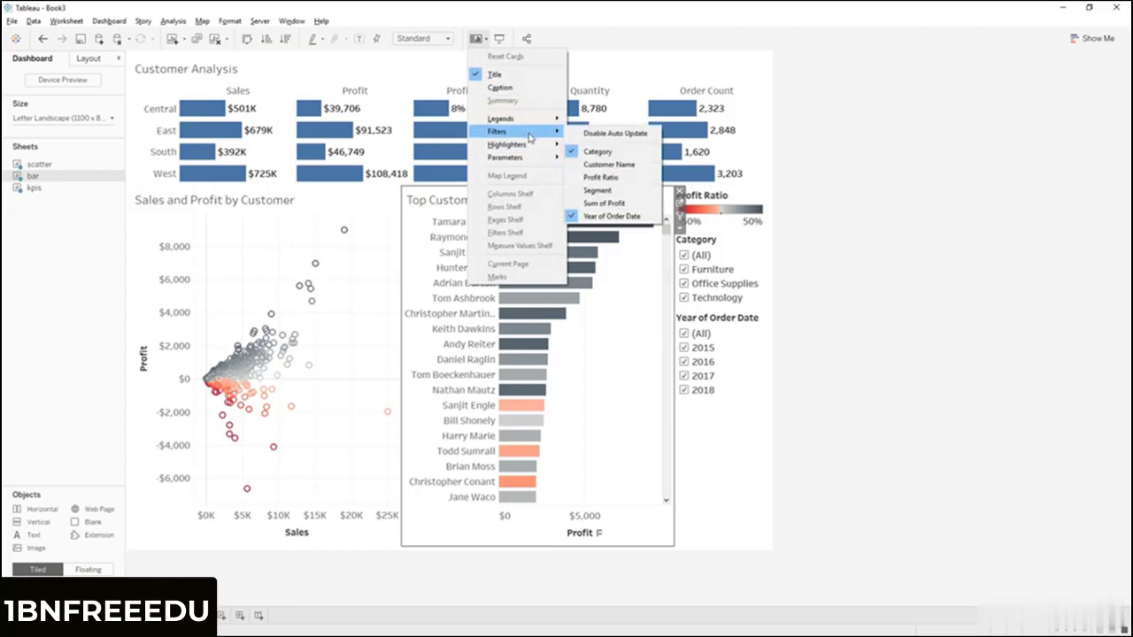
pyautogui.click(597, 193)
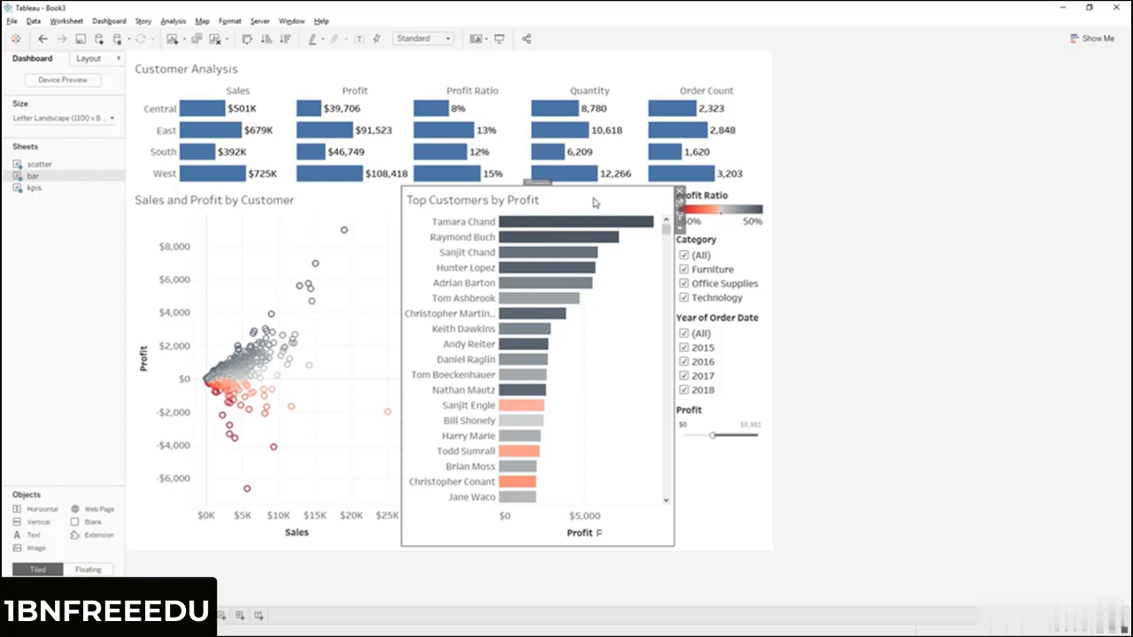
pyautogui.click(864, 373)
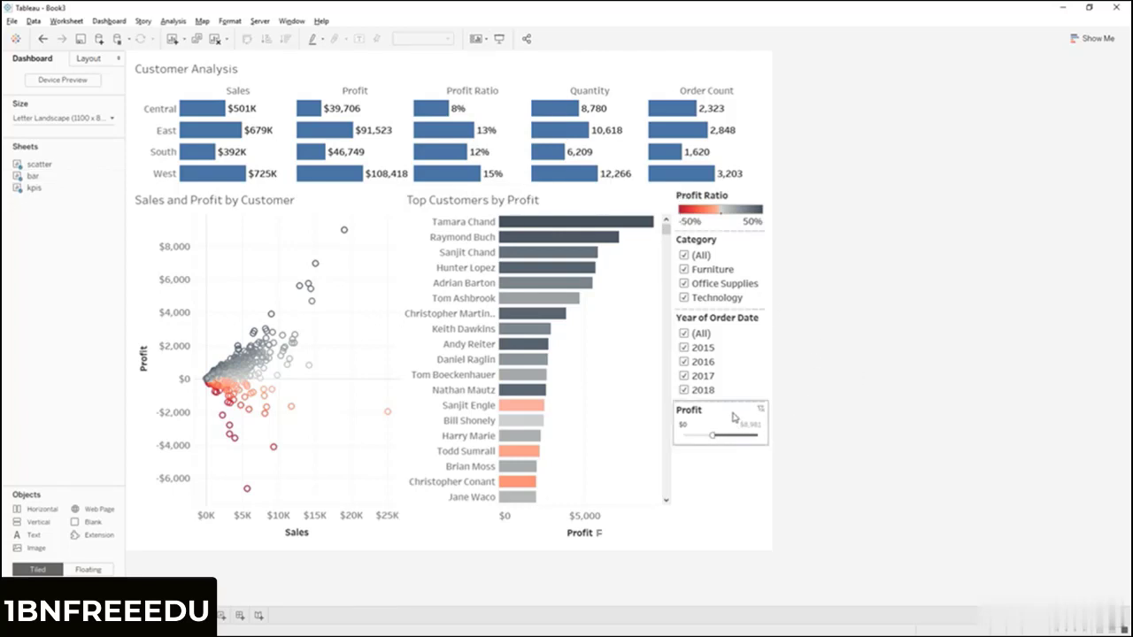
pyautogui.hotkey('ctrl', 'z')
# - Show the Segment filter of the Top Customers by Profit chart on the dashboard
pyautogui.click(482, 38)
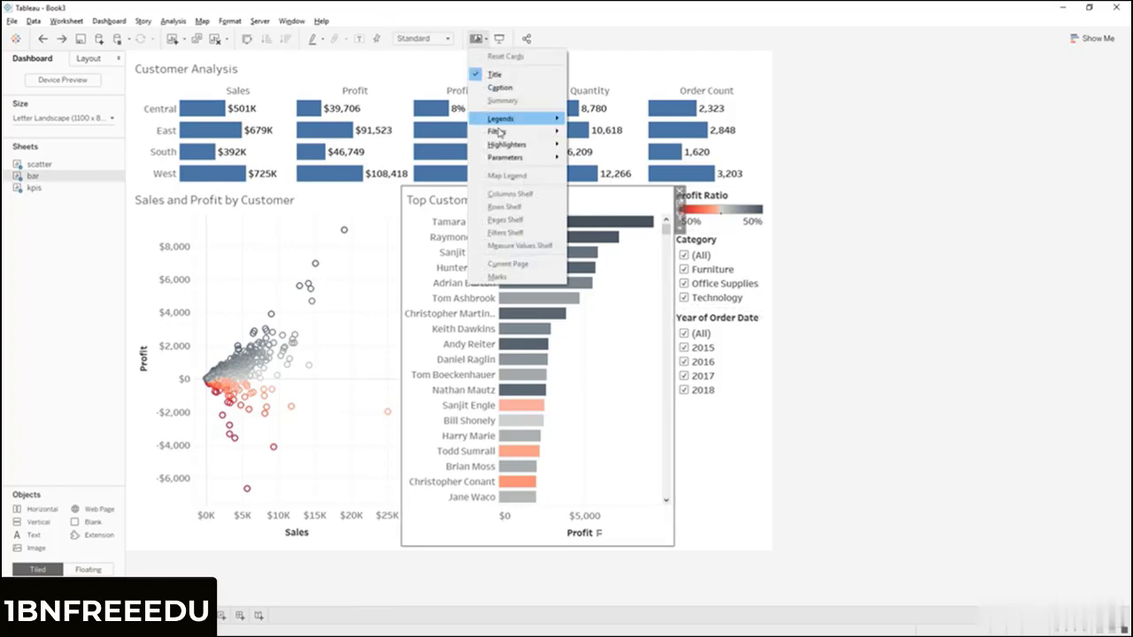
pyautogui.moveTo(528, 131)
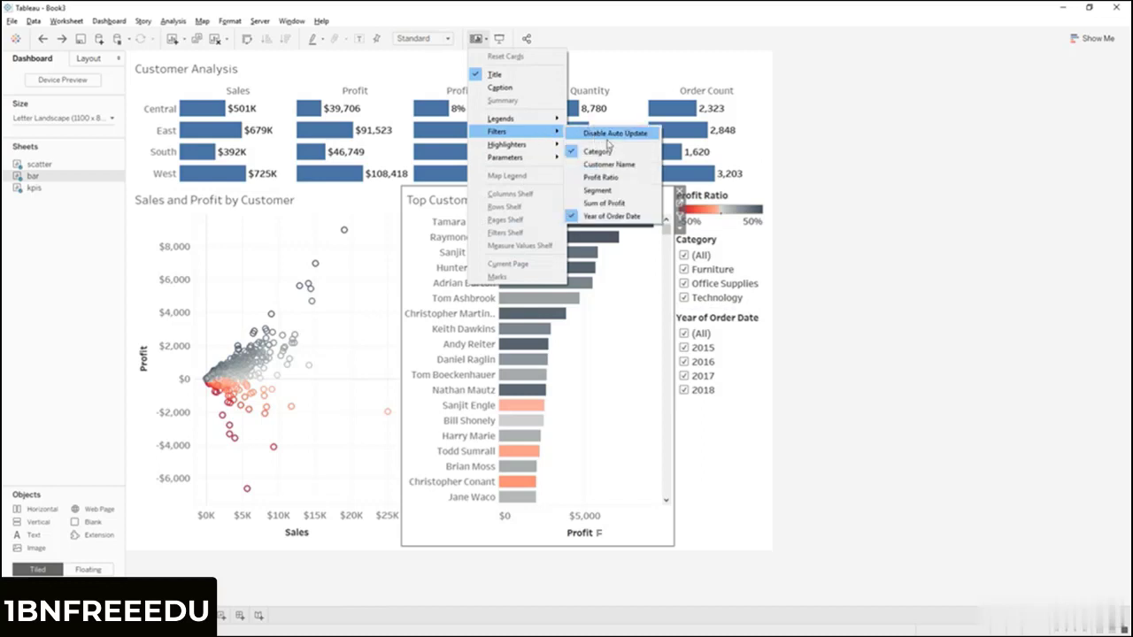
pyautogui.click(618, 191)
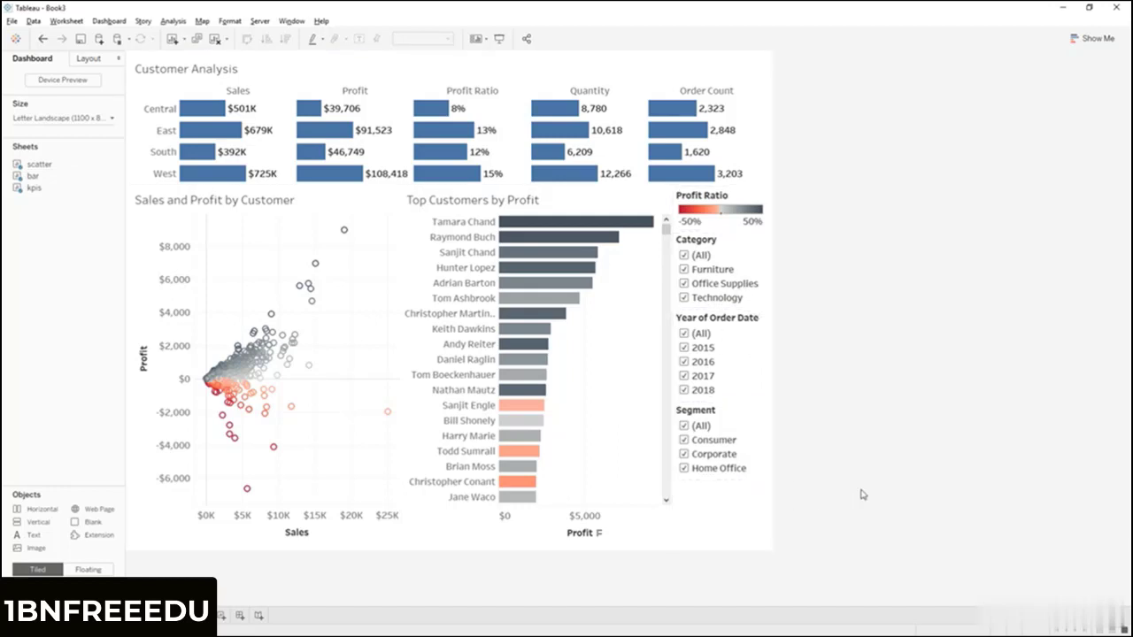
# - Change the Year of Order Date filter to a single-value slider
pyautogui.click(731, 326)
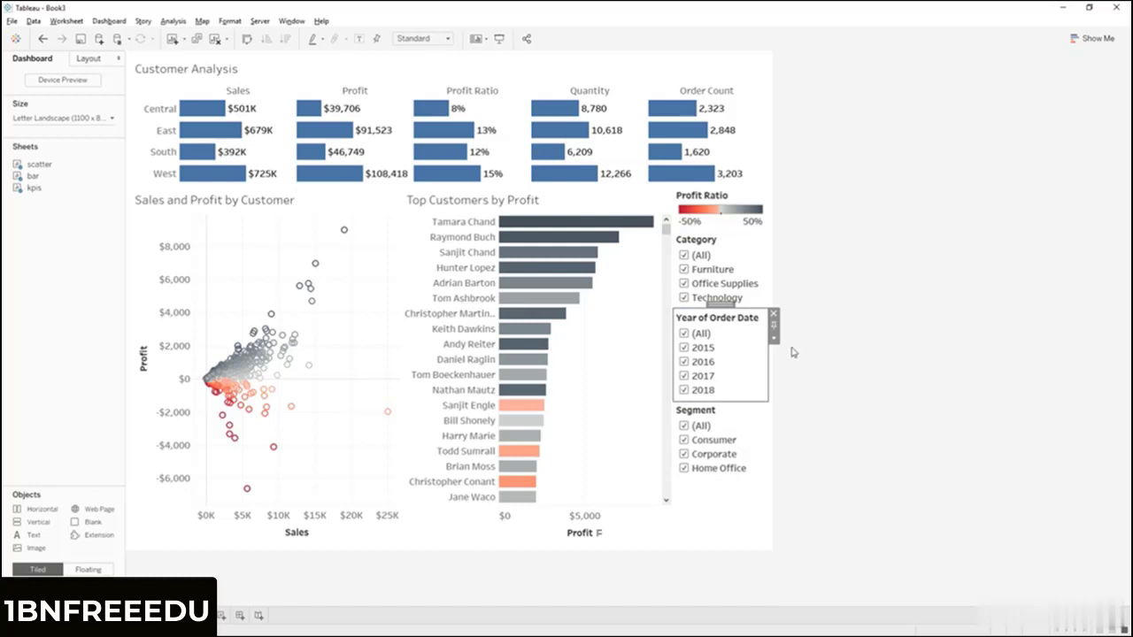
pyautogui.click(775, 339)
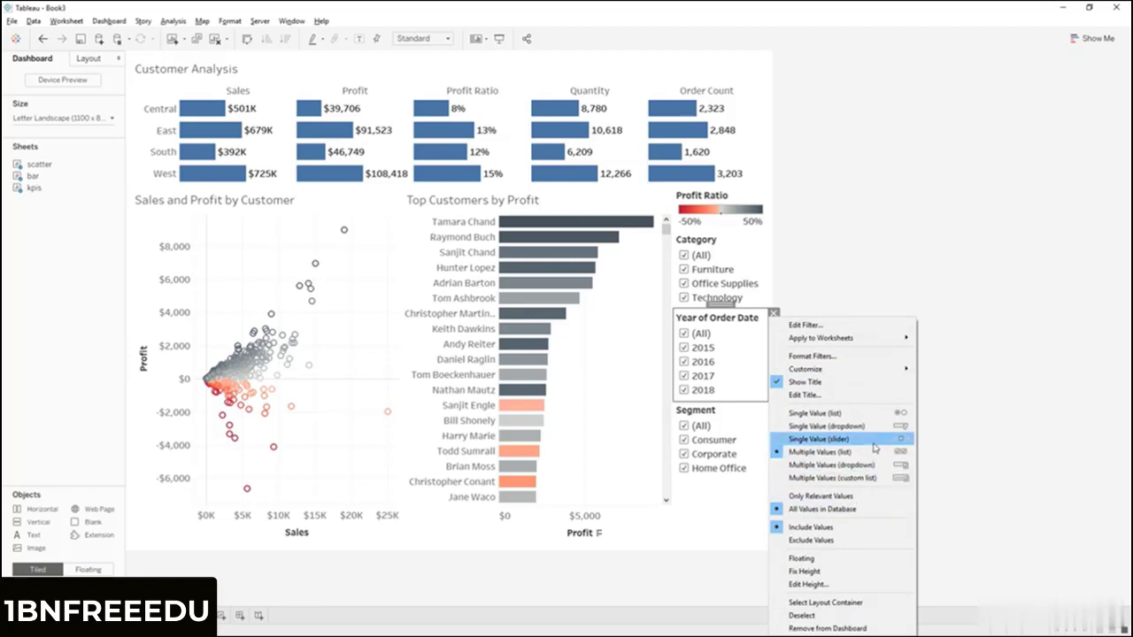
pyautogui.click(832, 439)
# - Step the Year of Order Date slider through the years and set it to 2018
pyautogui.moveTo(695, 345); pyautogui.dragTo(710, 346)
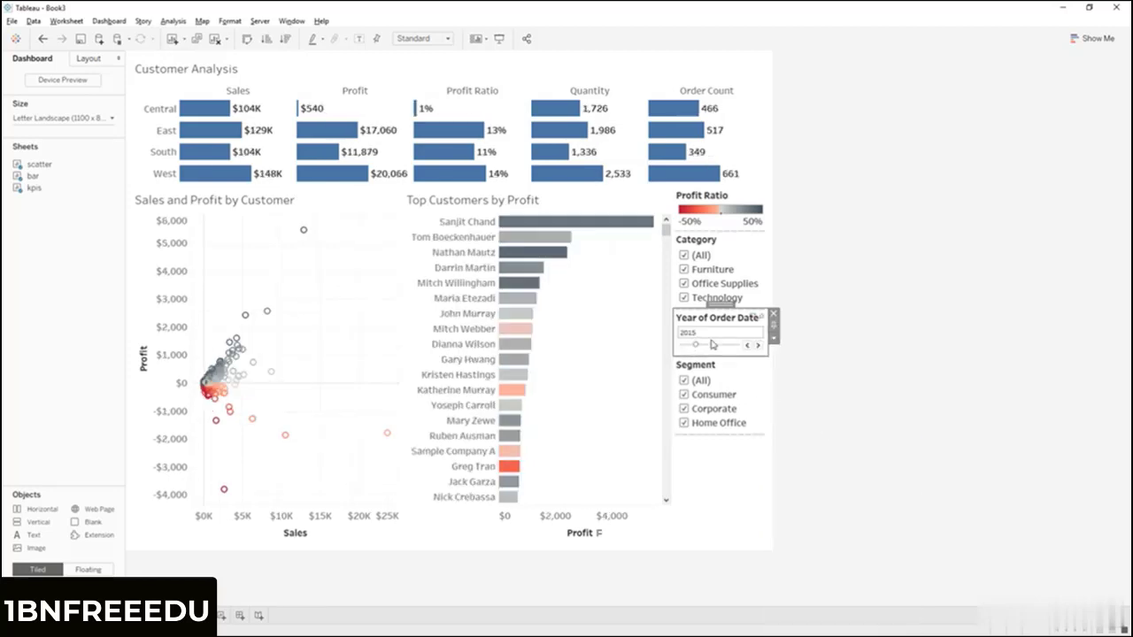
pyautogui.click(746, 345)
pyautogui.click(758, 345)
pyautogui.click(758, 345)
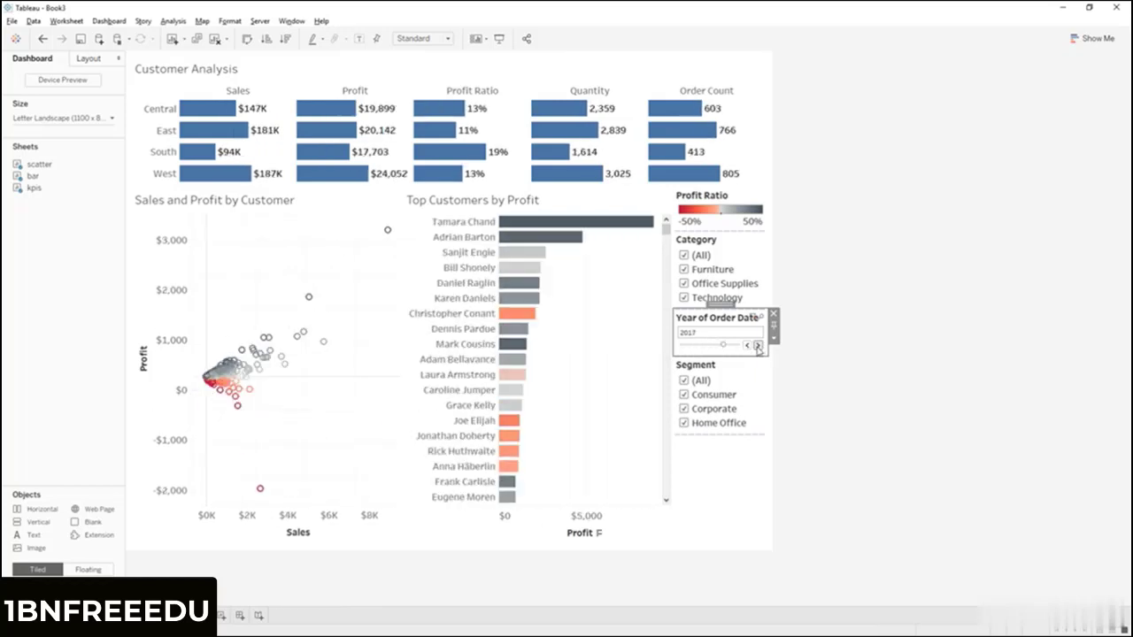
pyautogui.click(757, 345)
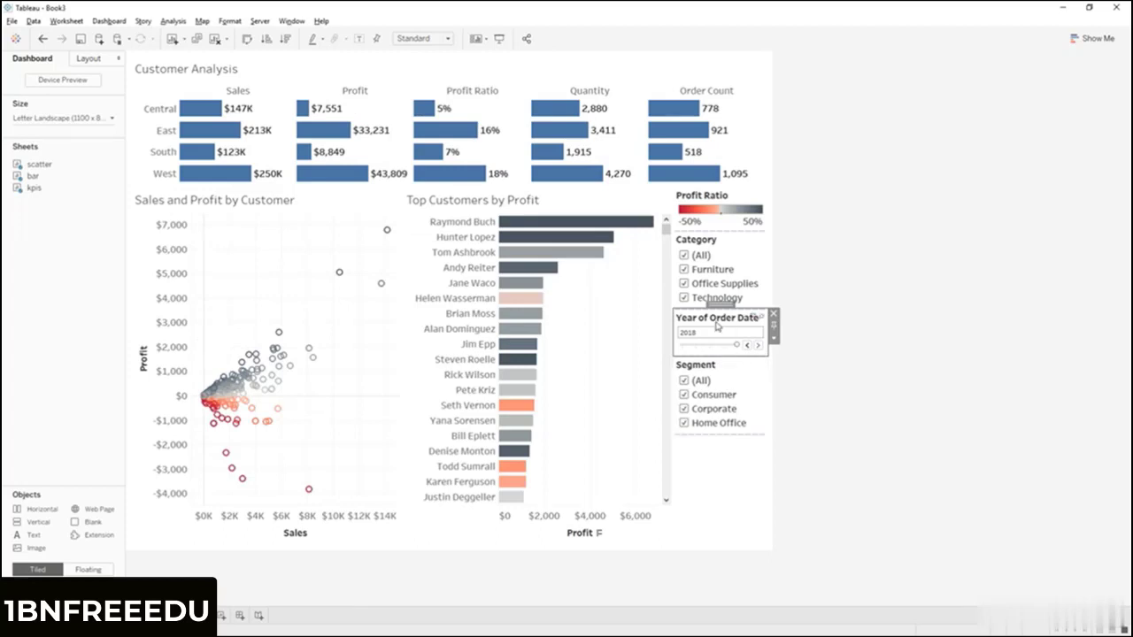
# - Move the Year of Order Date filter above Category and the Profit Ratio legend below the Segment filter
pyautogui.moveTo(719, 305); pyautogui.dragTo(719, 235)
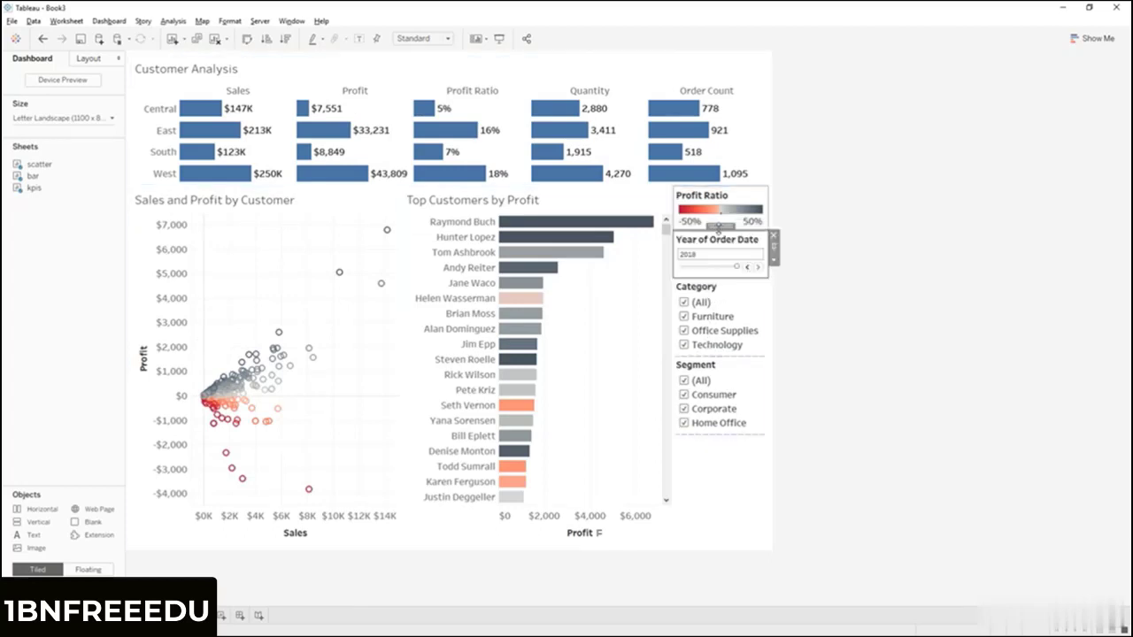
pyautogui.click(733, 201)
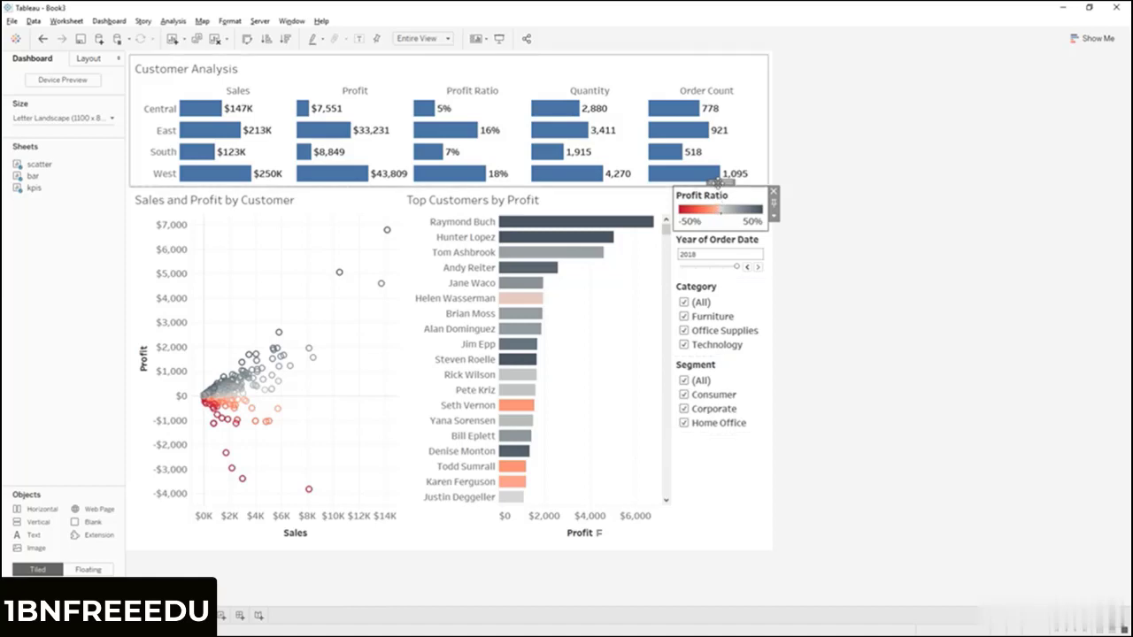
pyautogui.moveTo(719, 184); pyautogui.dragTo(738, 435)
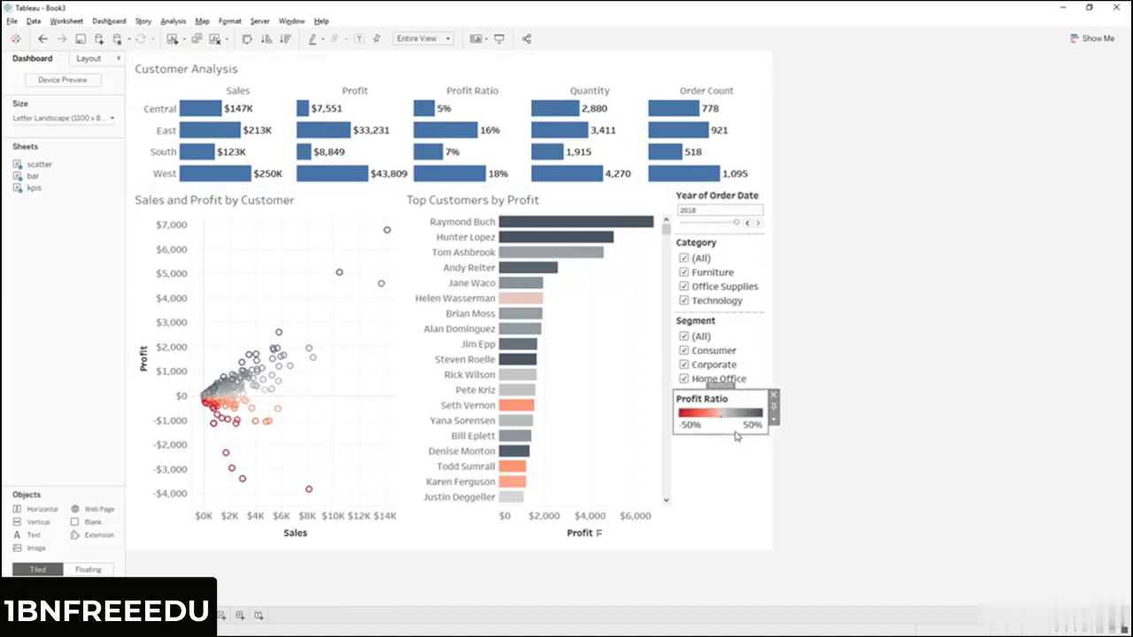
pyautogui.click(696, 480)
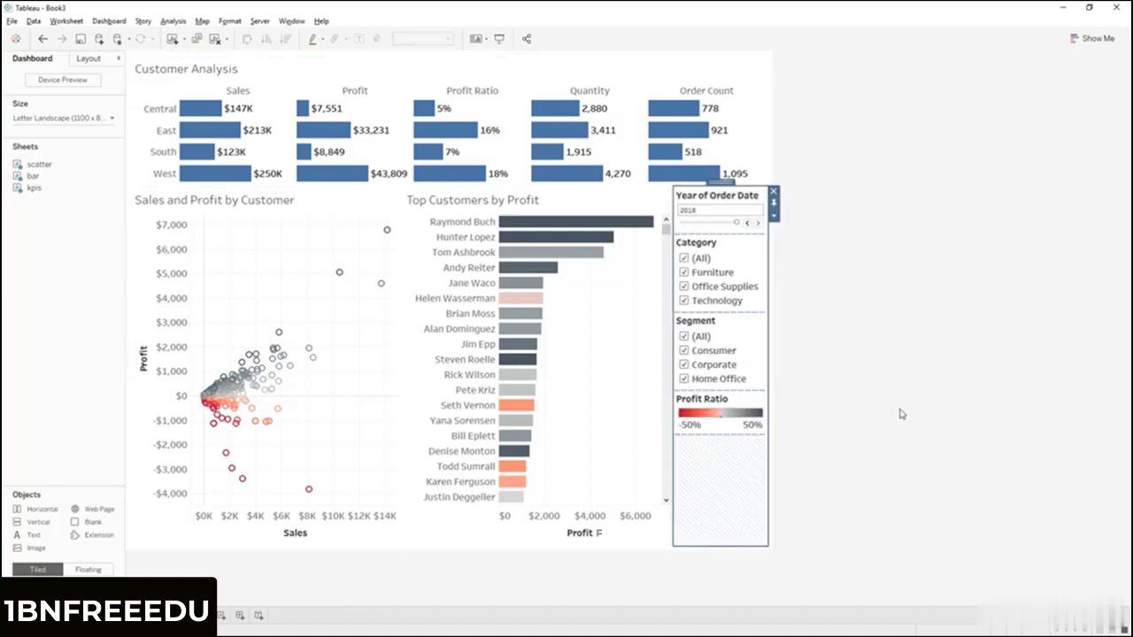
pyautogui.click(719, 254)
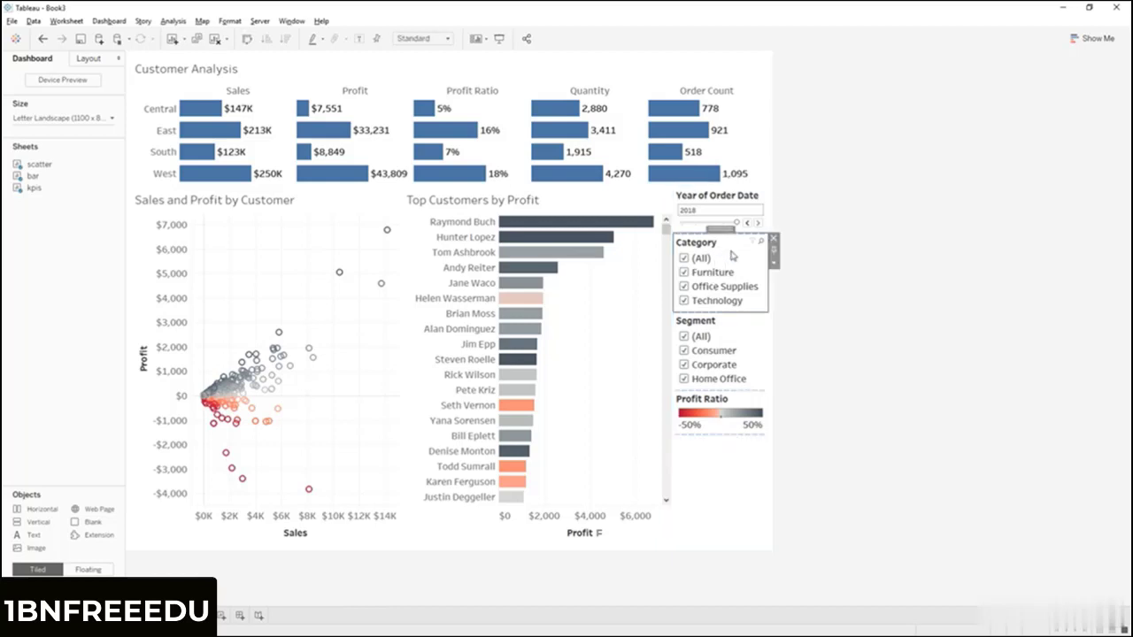
pyautogui.click(746, 492)
pyautogui.click(867, 501)
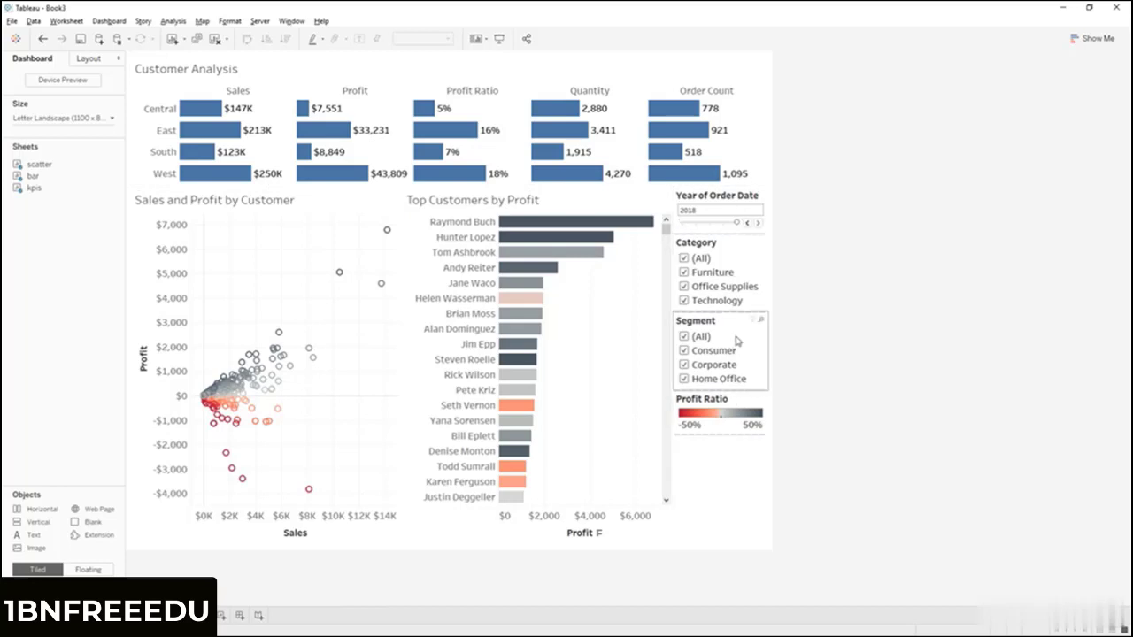
# - Test the Category filter by excluding Furniture, Technology and Office Supplies in various combinations, and reselect all categories
pyautogui.click(683, 274)
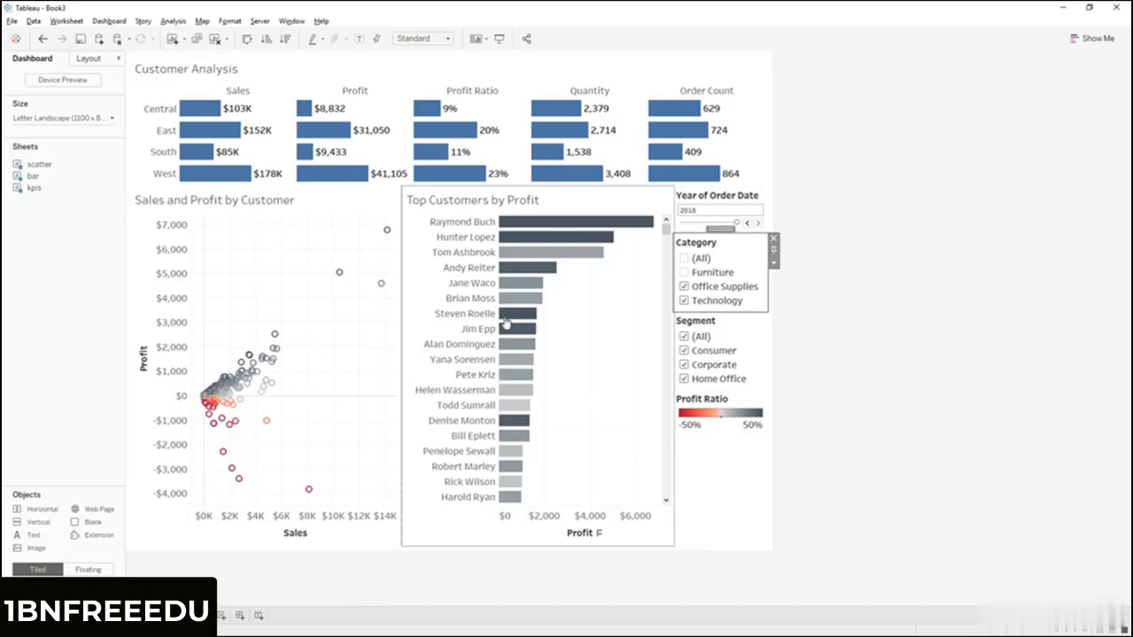
pyautogui.click(684, 273)
pyautogui.click(684, 301)
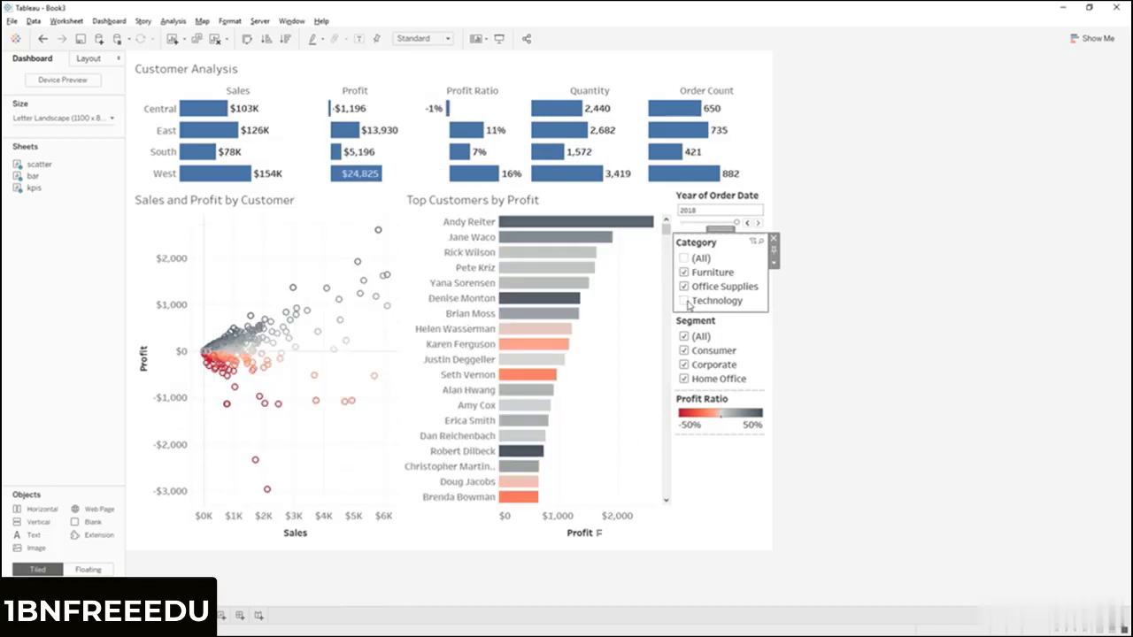
pyautogui.click(684, 286)
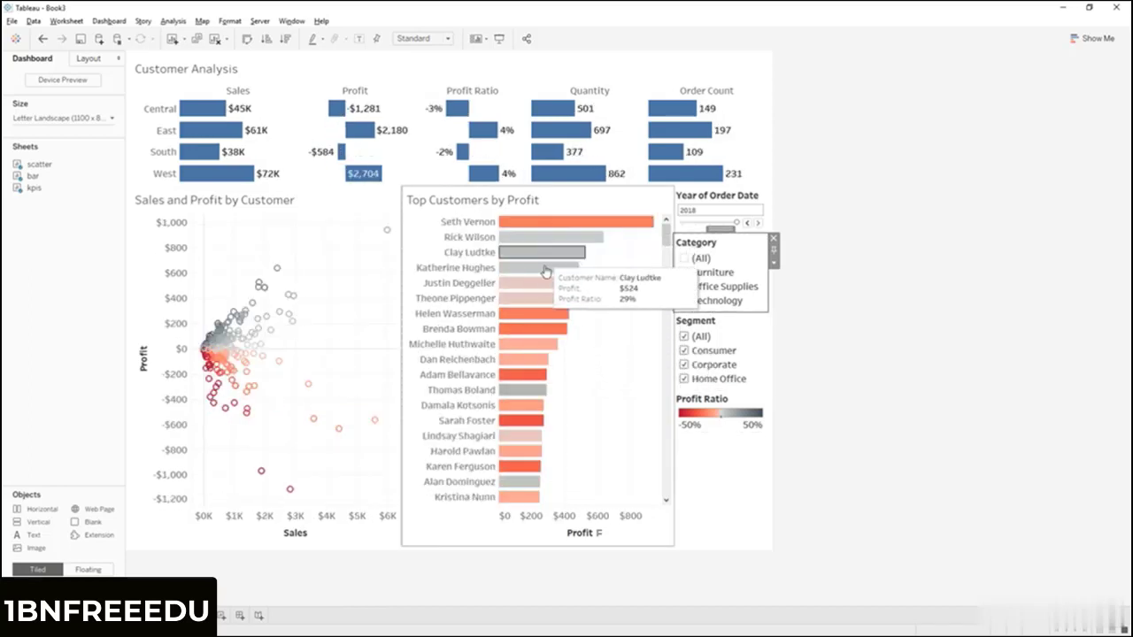
pyautogui.click(688, 257)
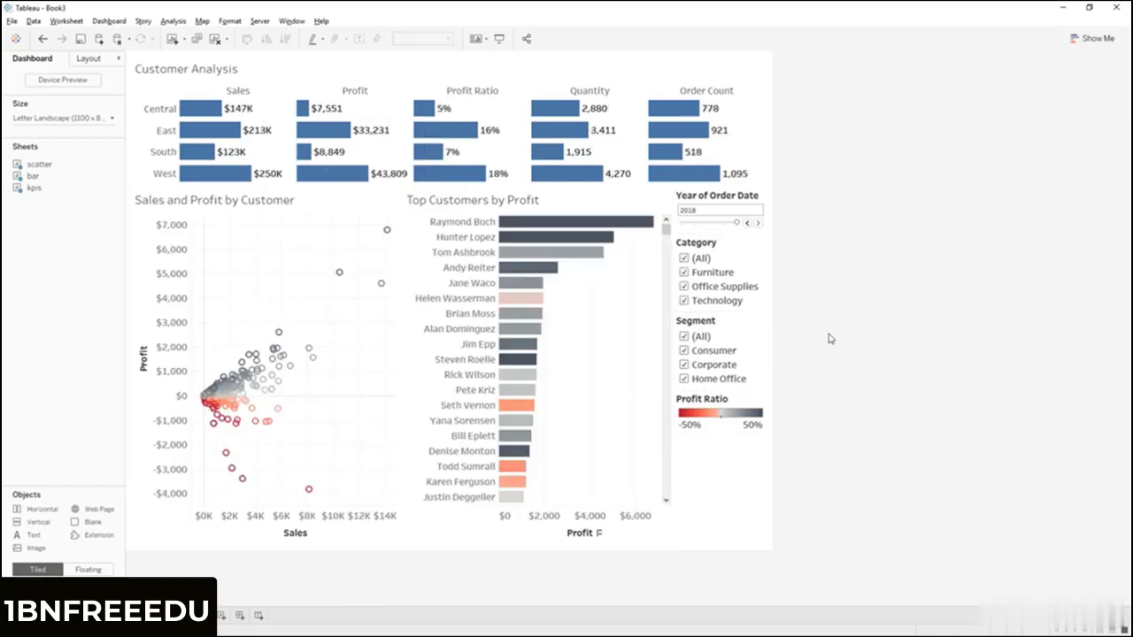